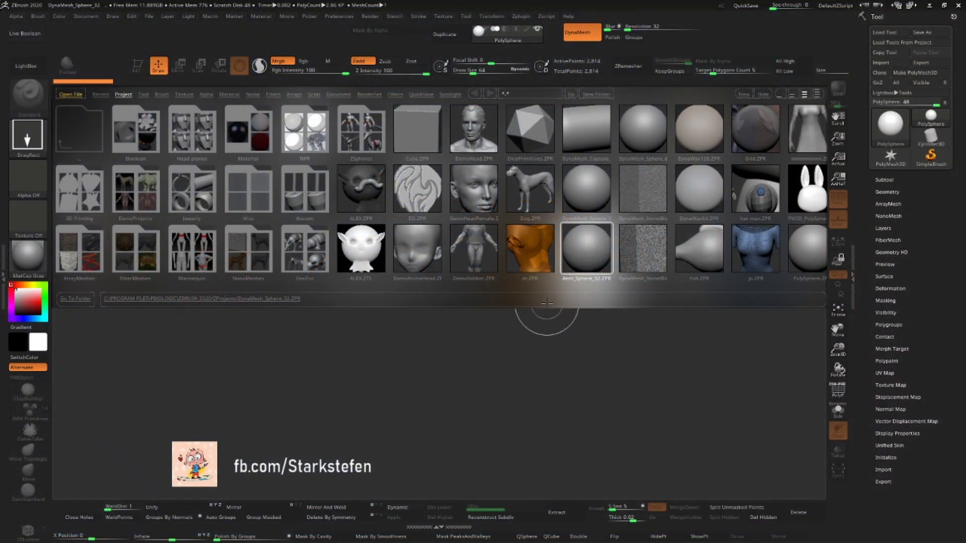
# - Open DynaMesh_Sphere_32.ZPR from LightBox and keep its sphere editable in 3D (Do Not Switch)
pyautogui.click(32, 74)
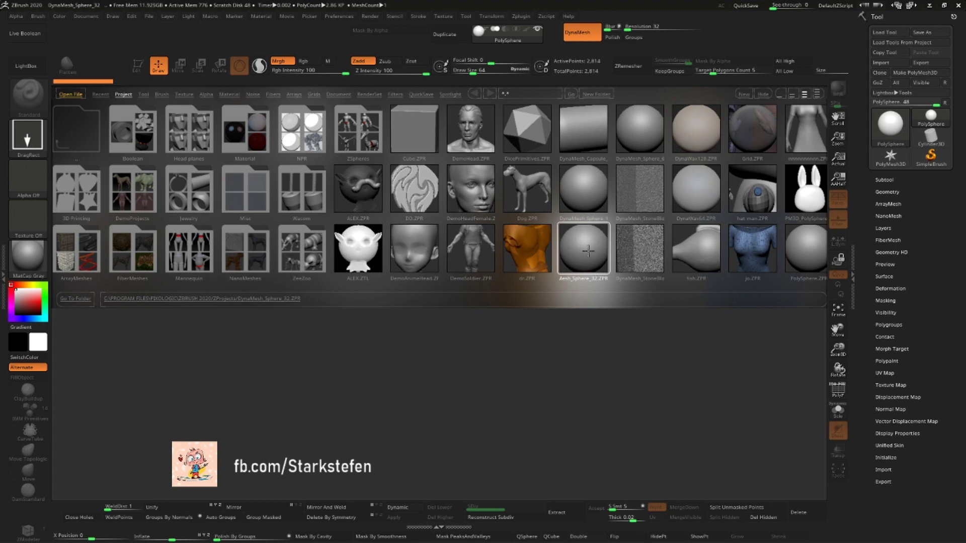
pyautogui.doubleClick(585, 251)
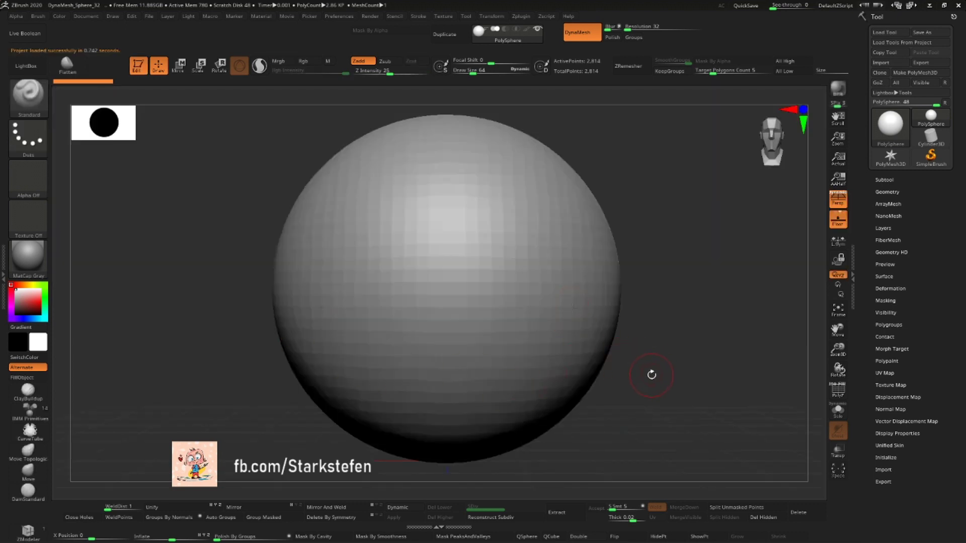
pyautogui.click(17, 98)
pyautogui.click(140, 74)
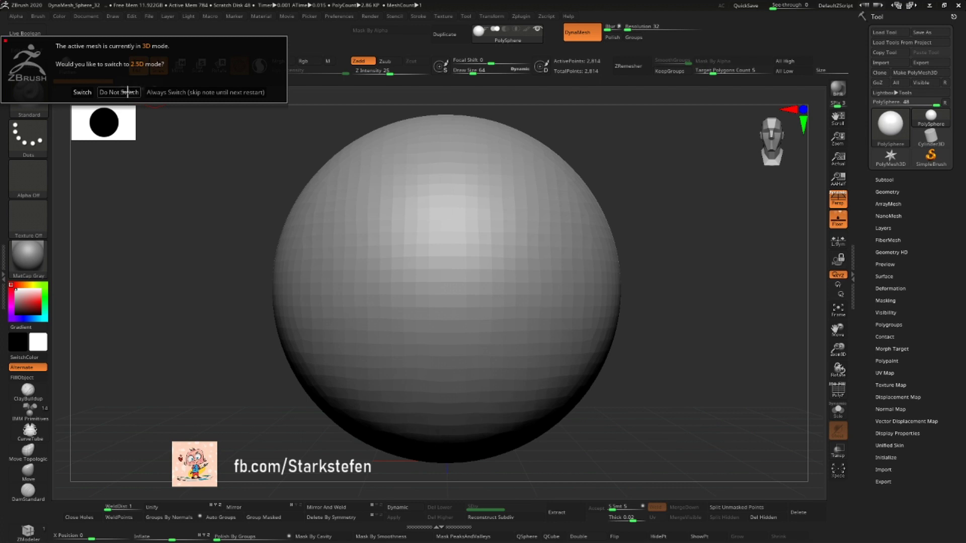
pyautogui.click(128, 92)
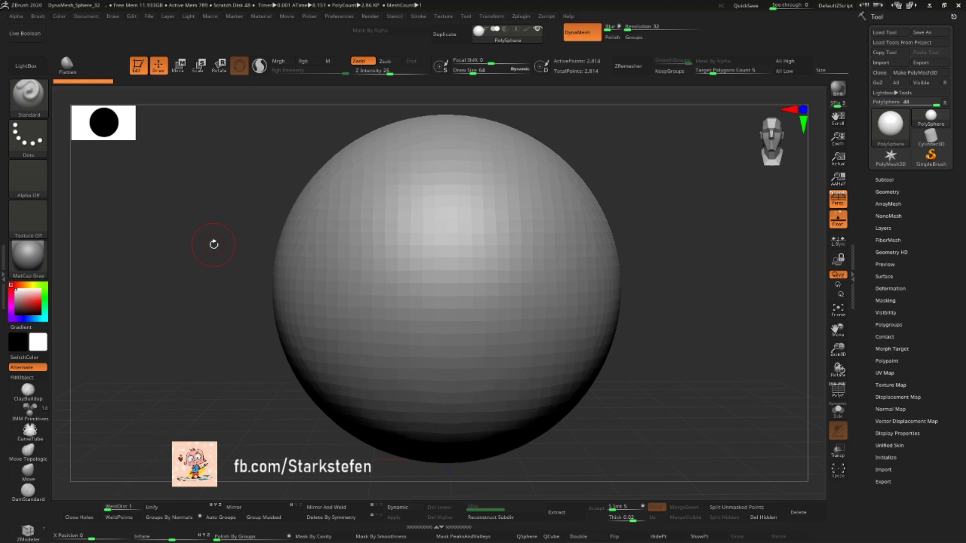
# - Zoom out so the sphere appears smaller and turn Persp off
pyautogui.keyDown('alt'); pyautogui.moveTo(210, 247); pyautogui.dragTo(798, 373); pyautogui.keyUp('alt')
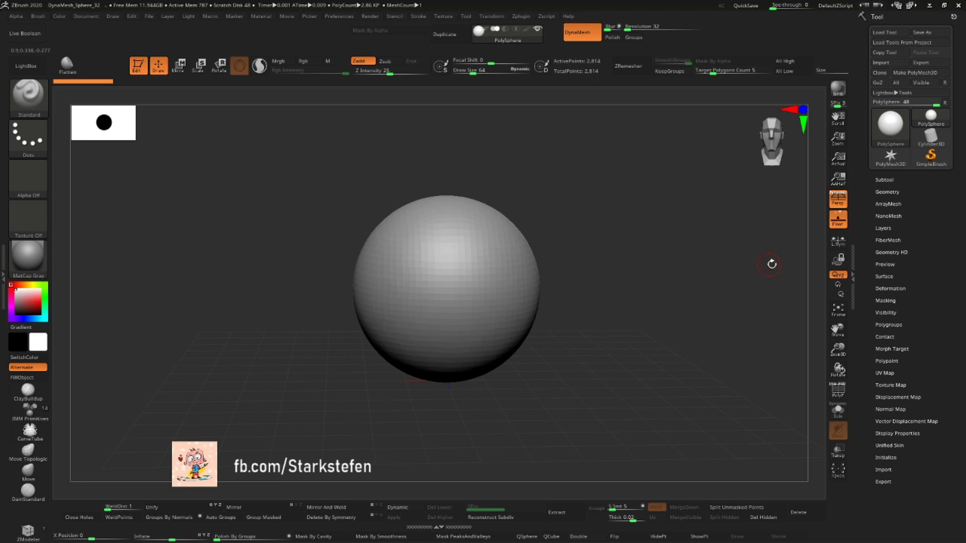
pyautogui.click(838, 202)
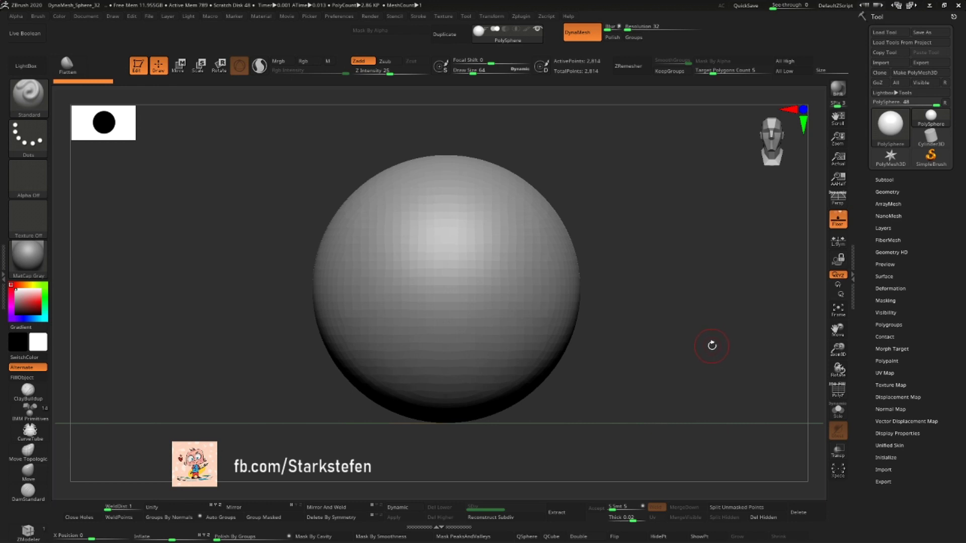
pyautogui.press('p')
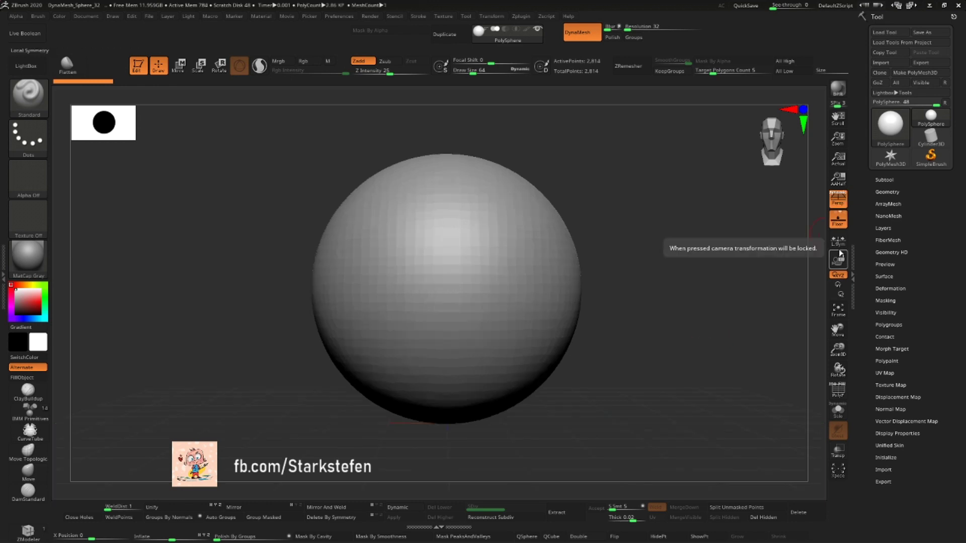
pyautogui.click(837, 222)
pyautogui.click(838, 223)
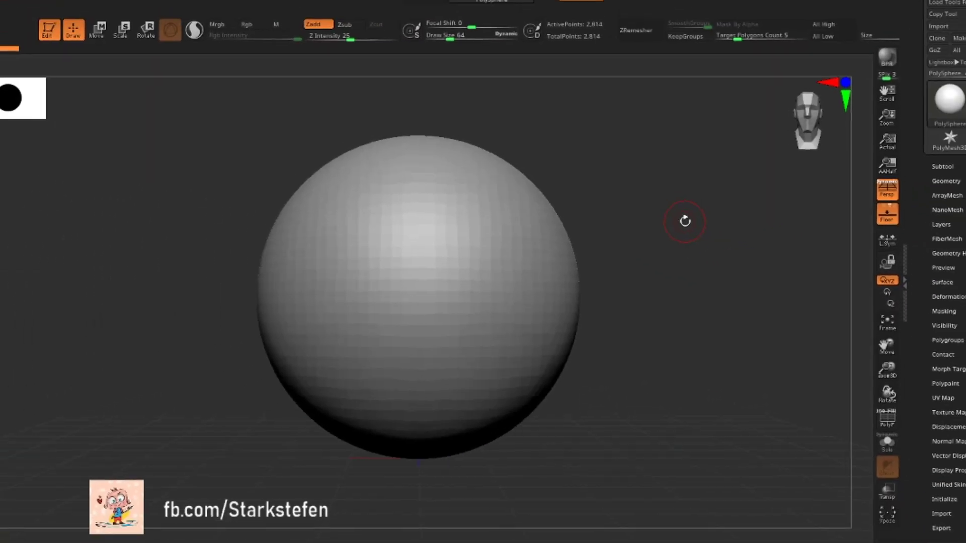
pyautogui.moveTo(661, 305)
pyautogui.mouseDown()
pyautogui.moveTo(644, 307)
pyautogui.moveTo(689, 302)
pyautogui.moveTo(660, 318)
pyautogui.mouseUp()
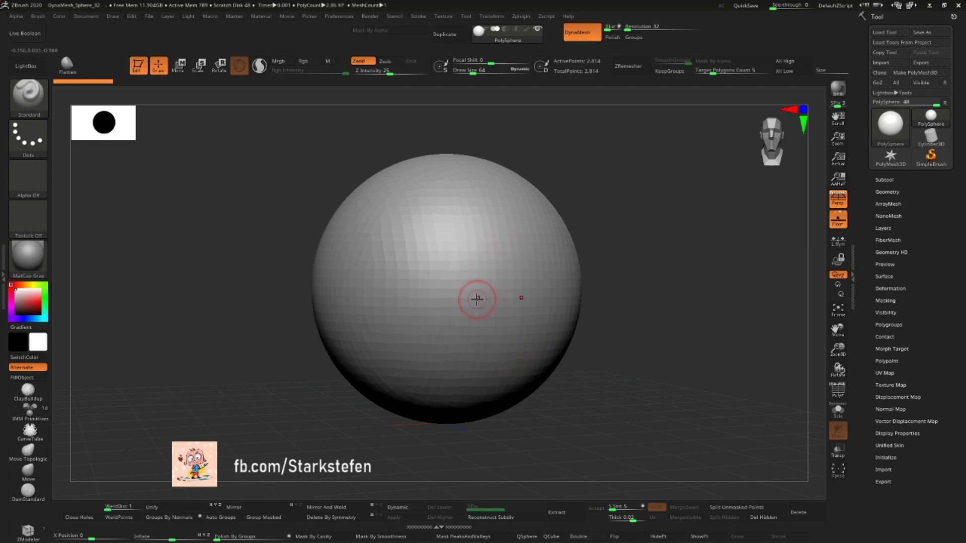
pyautogui.moveTo(477, 301)
pyautogui.mouseDown(button='right')
pyautogui.moveTo(485, 277)
pyautogui.moveTo(483, 293)
pyautogui.moveTo(492, 283)
pyautogui.moveTo(478, 285)
pyautogui.moveTo(542, 302)
pyautogui.mouseUp(button='right')
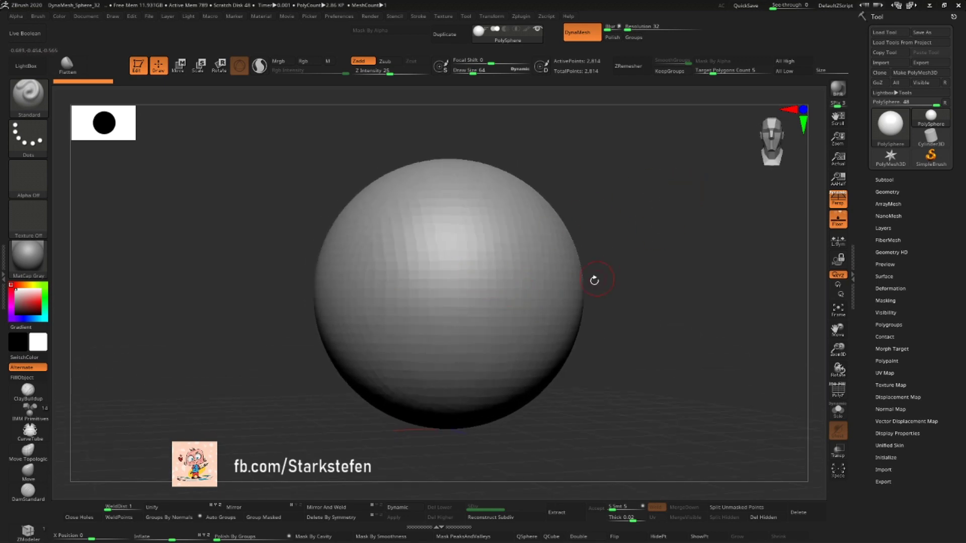
pyautogui.moveTo(515, 322); pyautogui.dragTo(779, 134, button='right')
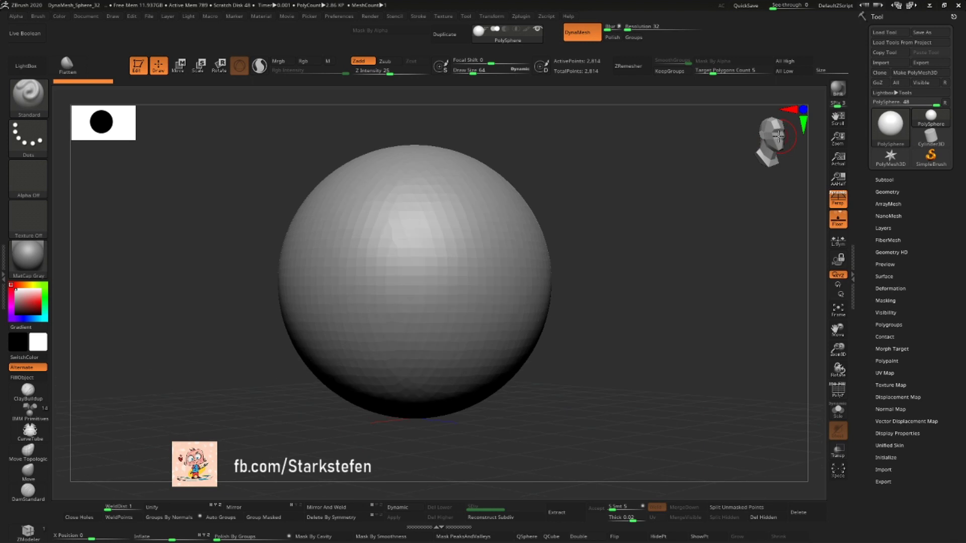
pyautogui.click(779, 134)
pyautogui.click(802, 125)
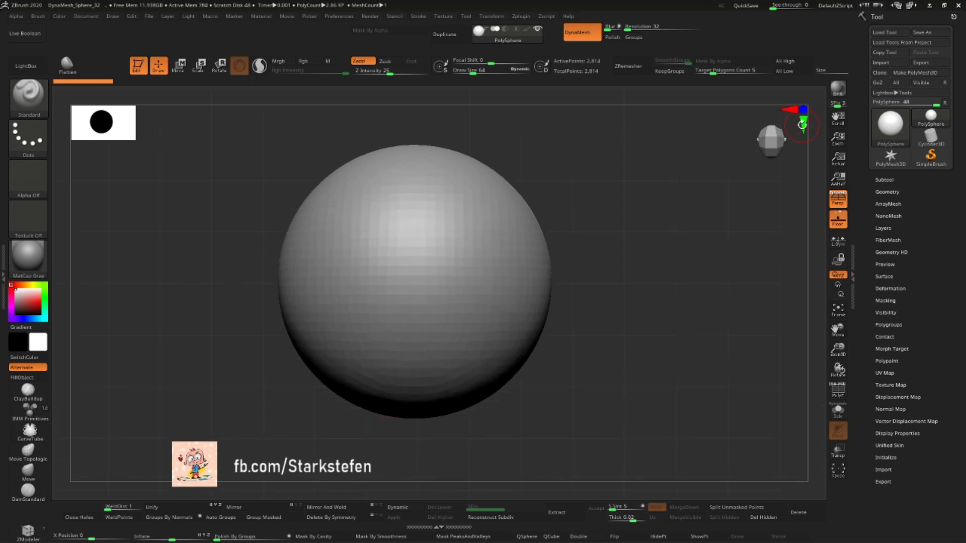
pyautogui.click(797, 119)
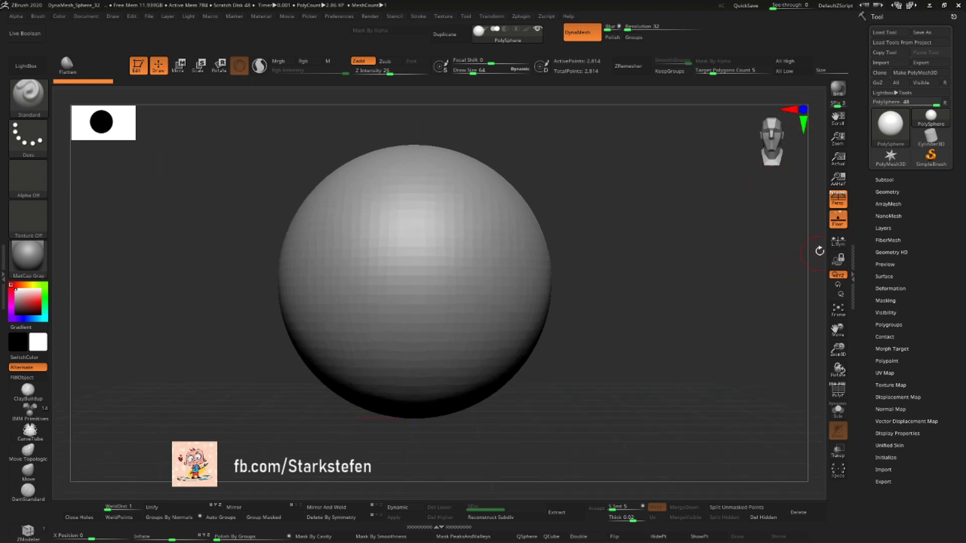
pyautogui.click(843, 203)
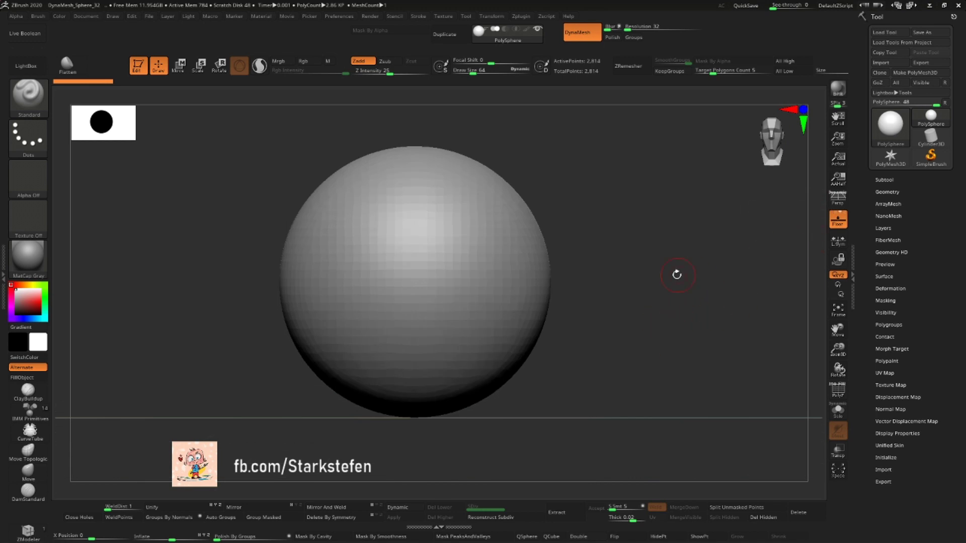
pyautogui.moveTo(676, 274); pyautogui.dragTo(673, 292)
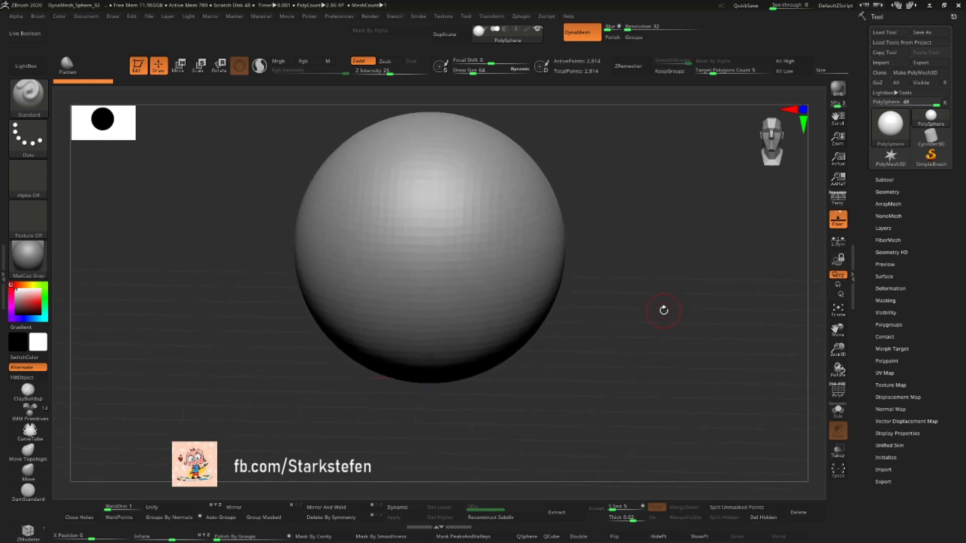
pyautogui.moveTo(667, 311)
pyautogui.mouseDown()
pyautogui.moveTo(696, 273)
pyautogui.moveTo(675, 276)
pyautogui.moveTo(665, 300)
pyautogui.mouseUp()
pyautogui.press('shift')
pyautogui.keyDown('shift'); pyautogui.moveTo(656, 301); pyautogui.dragTo(703, 305); pyautogui.keyUp('shift')
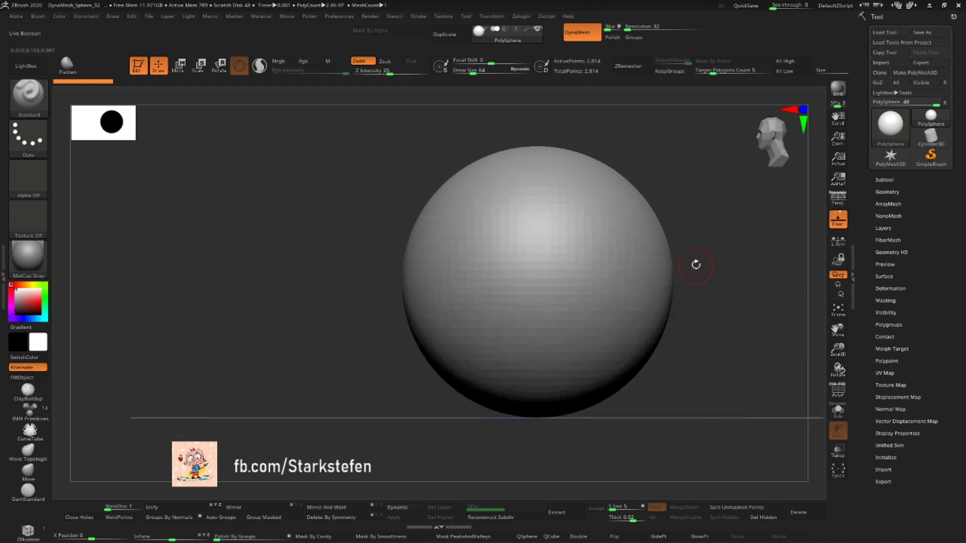
pyautogui.keyDown('shift'); pyautogui.moveTo(696, 265); pyautogui.dragTo(699, 265); pyautogui.keyUp('shift')
pyautogui.moveTo(837, 329)
pyautogui.mouseDown()
pyautogui.moveTo(829, 343)
pyautogui.moveTo(815, 337)
pyautogui.mouseUp()
pyautogui.click(639, 308)
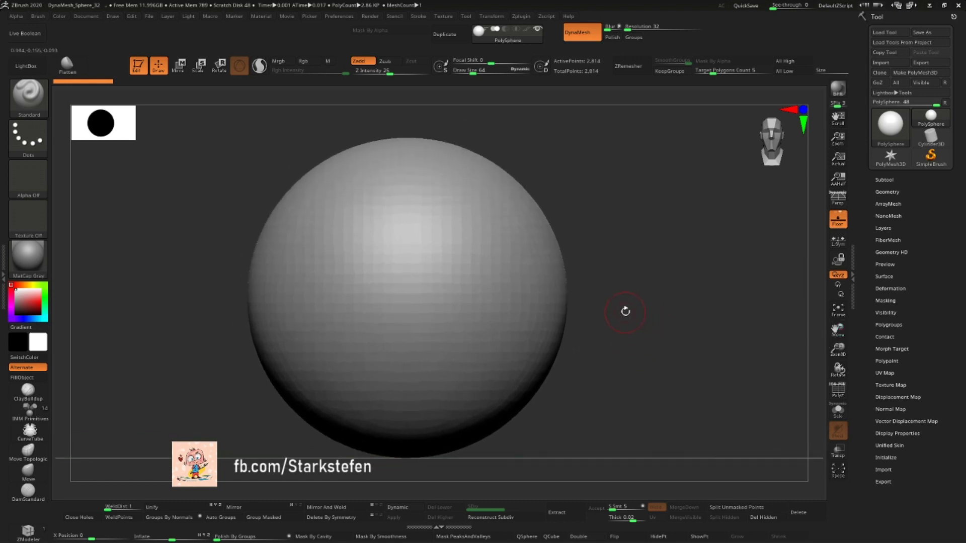
pyautogui.moveTo(617, 298)
pyautogui.mouseDown()
pyautogui.moveTo(636, 261)
pyautogui.moveTo(593, 324)
pyautogui.moveTo(623, 323)
pyautogui.moveTo(606, 282)
pyautogui.moveTo(578, 291)
pyautogui.moveTo(705, 190)
pyautogui.moveTo(742, 334)
pyautogui.moveTo(668, 308)
pyautogui.mouseUp()
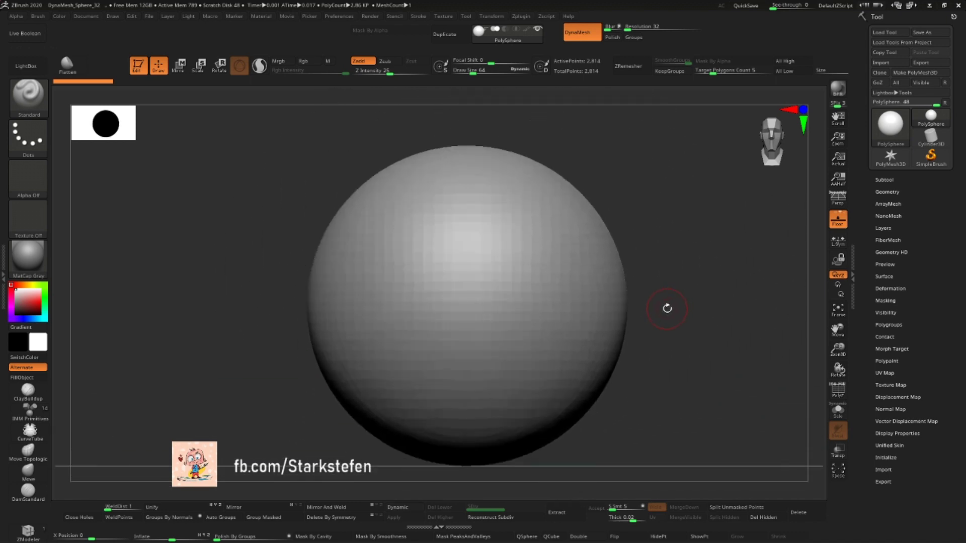
pyautogui.moveTo(837, 350)
pyautogui.mouseDown()
pyautogui.moveTo(848, 365)
pyautogui.moveTo(846, 355)
pyautogui.mouseUp()
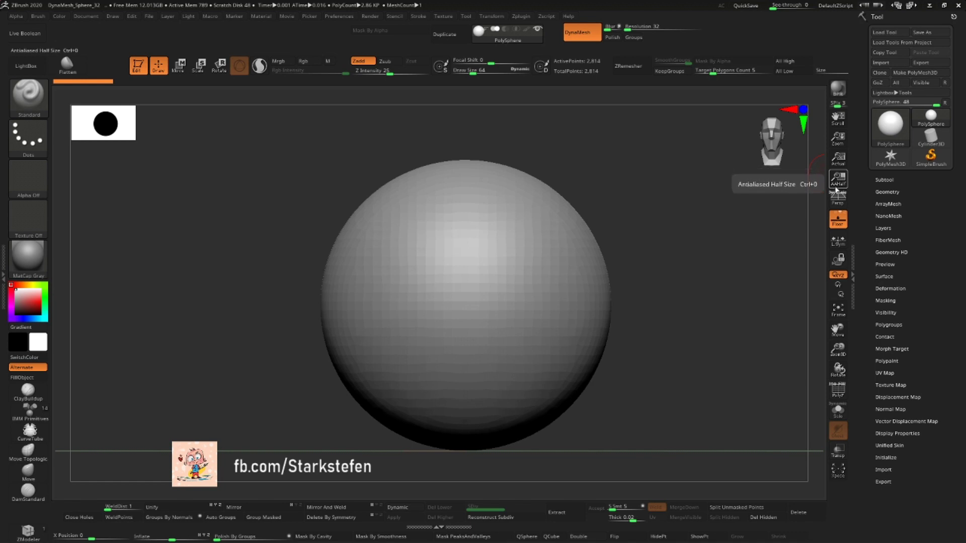
pyautogui.click(837, 187)
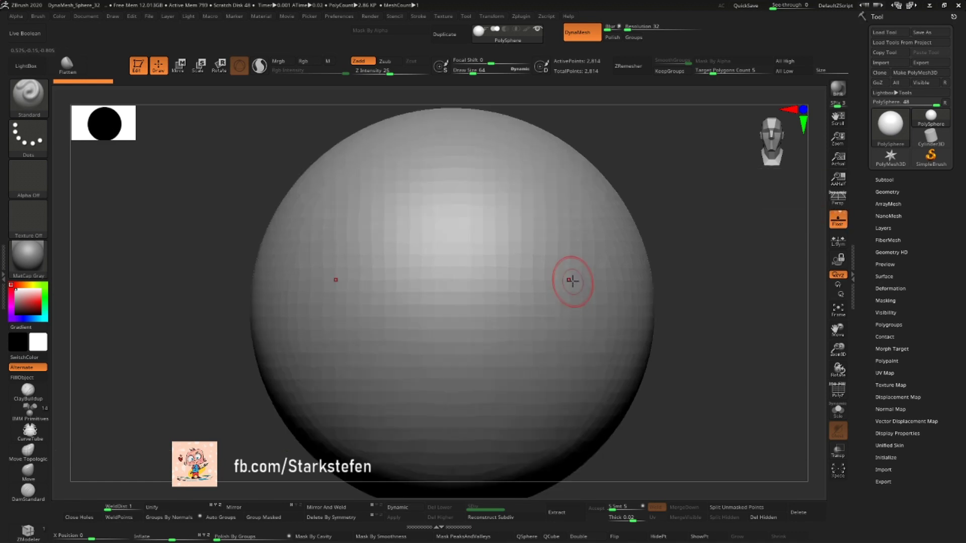
pyautogui.moveTo(559, 270)
pyautogui.keyDown('ctrl'); pyautogui.mouseDown(button='right')
pyautogui.moveTo(576, 295)
pyautogui.moveTo(550, 267)
pyautogui.moveTo(370, 297)
pyautogui.mouseUp(button='right'); pyautogui.keyUp('ctrl')
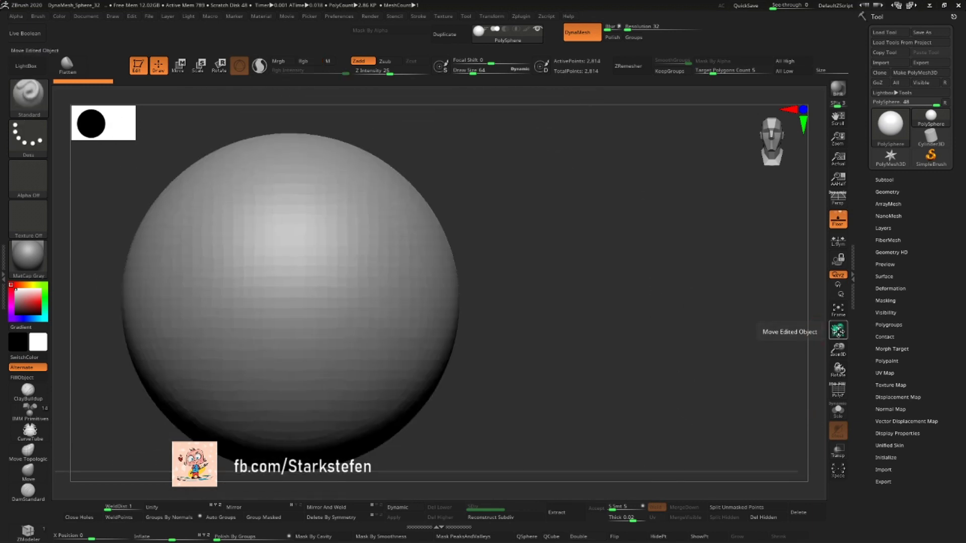
pyautogui.moveTo(839, 332); pyautogui.dragTo(838, 327)
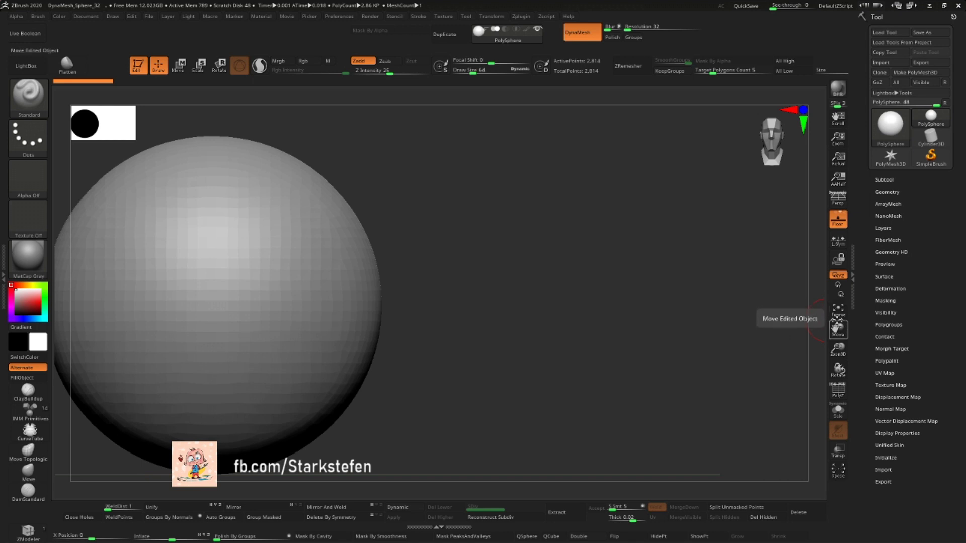
pyautogui.click(836, 316)
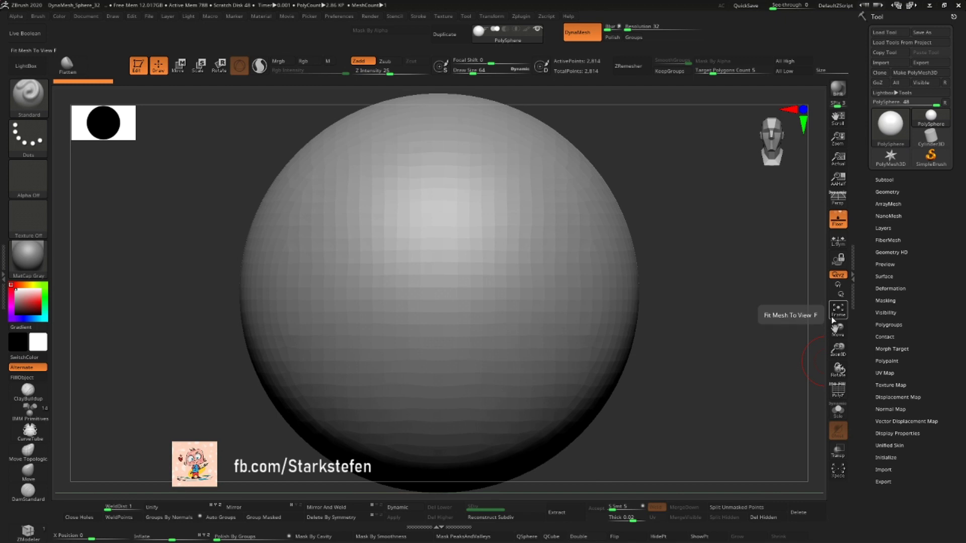
pyautogui.click(836, 316)
pyautogui.click(29, 93)
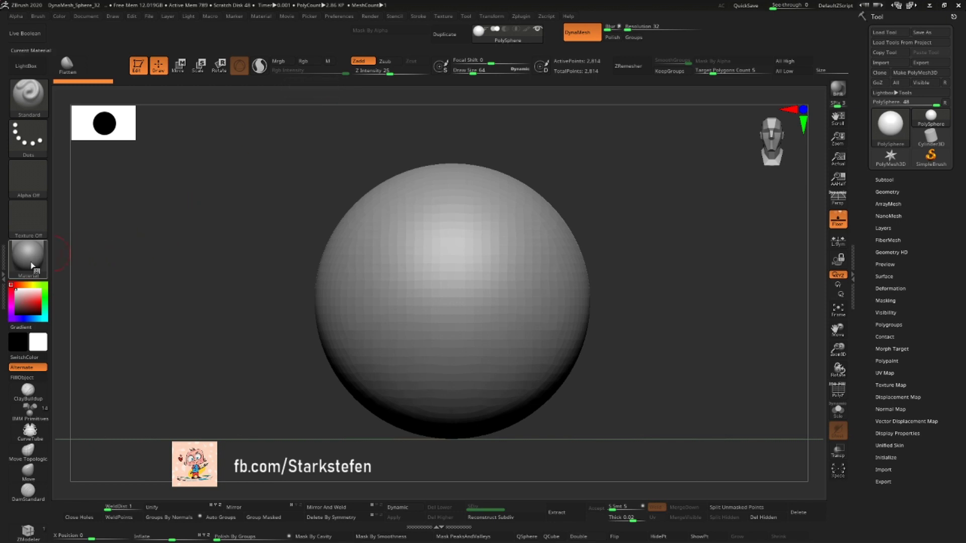
# - Paint mirrored red stripes on the sphere with colour-only (Rgb) painting
pyautogui.click(331, 63)
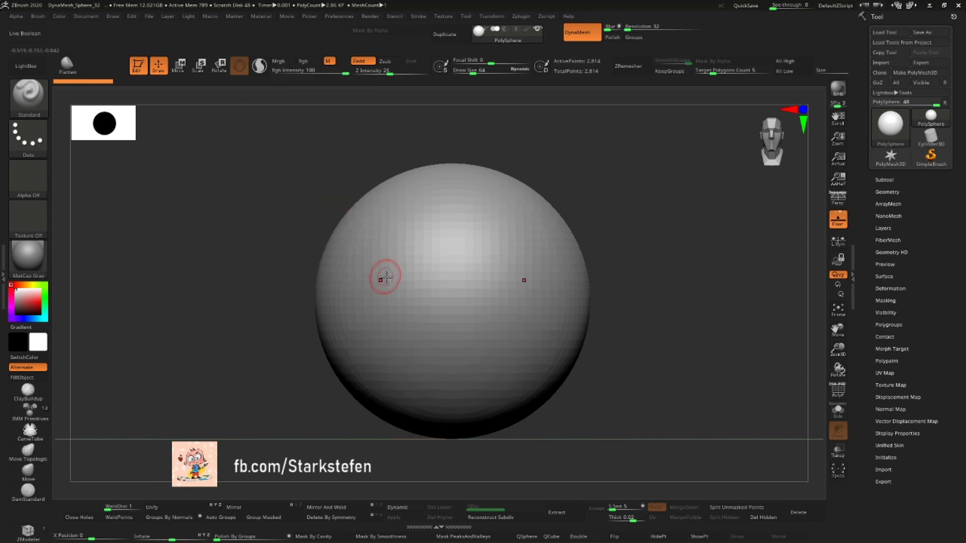
pyautogui.click(328, 61)
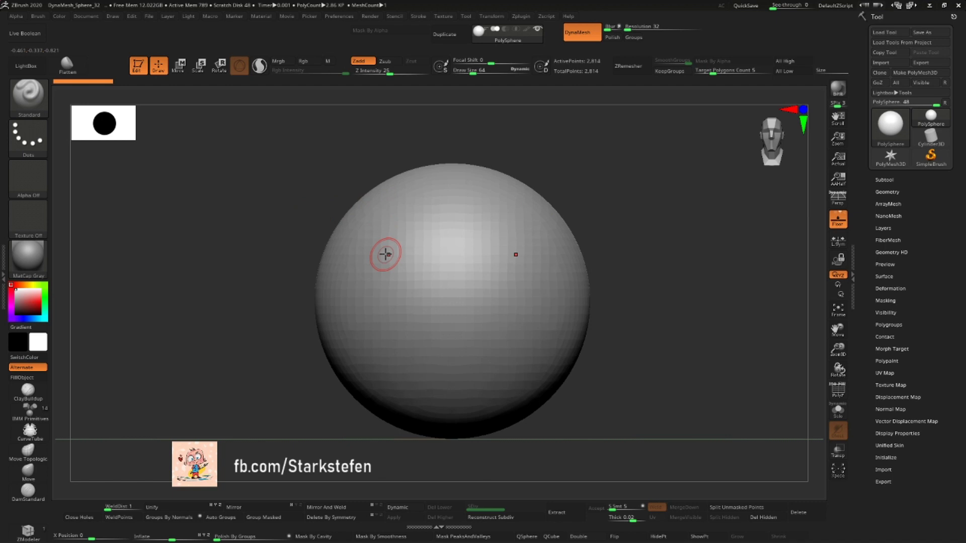
pyautogui.moveTo(375, 214); pyautogui.dragTo(355, 365)
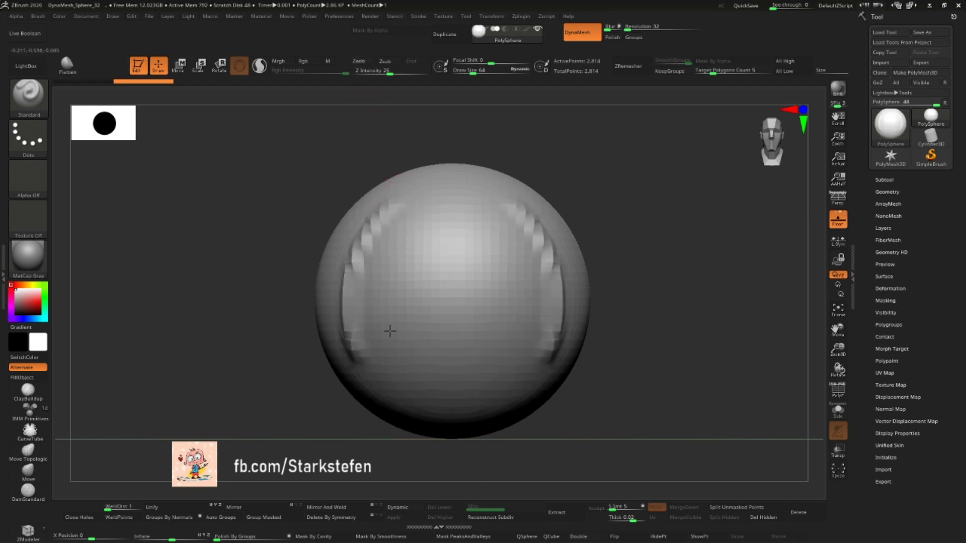
pyautogui.click(330, 62)
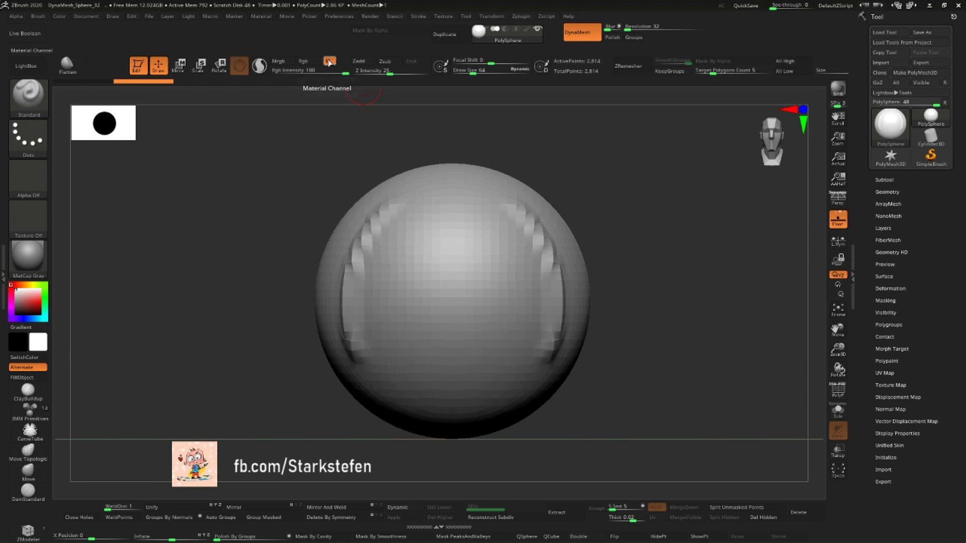
pyautogui.click(309, 61)
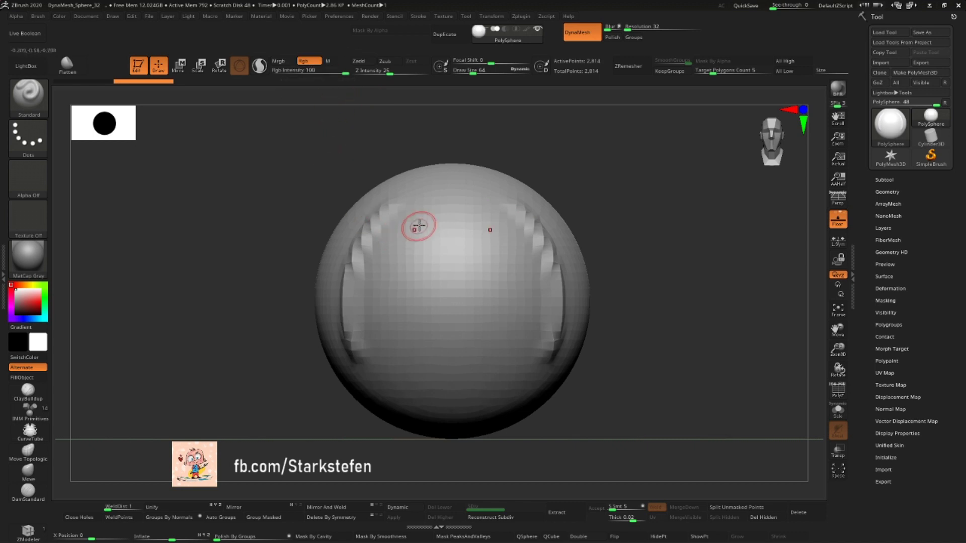
pyautogui.click(41, 300)
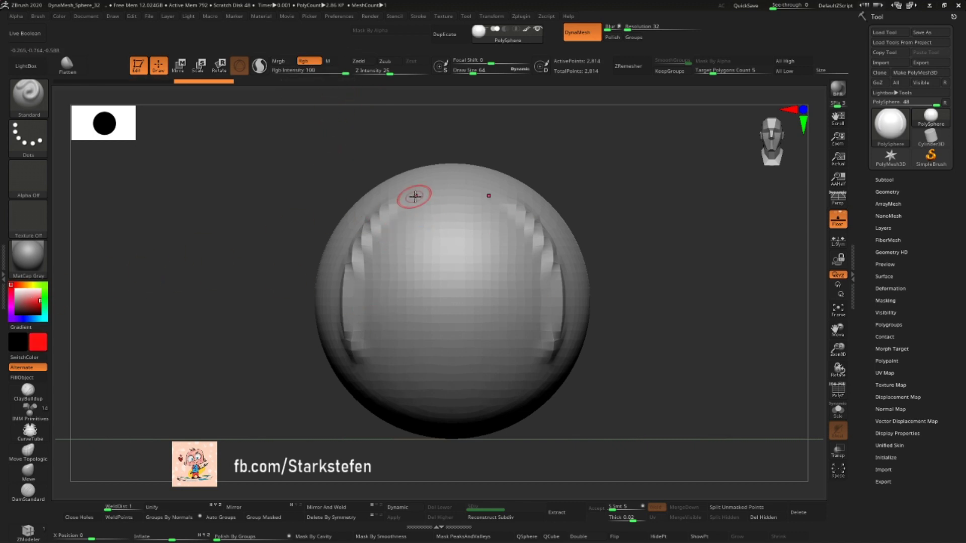
pyautogui.moveTo(416, 198); pyautogui.dragTo(390, 358)
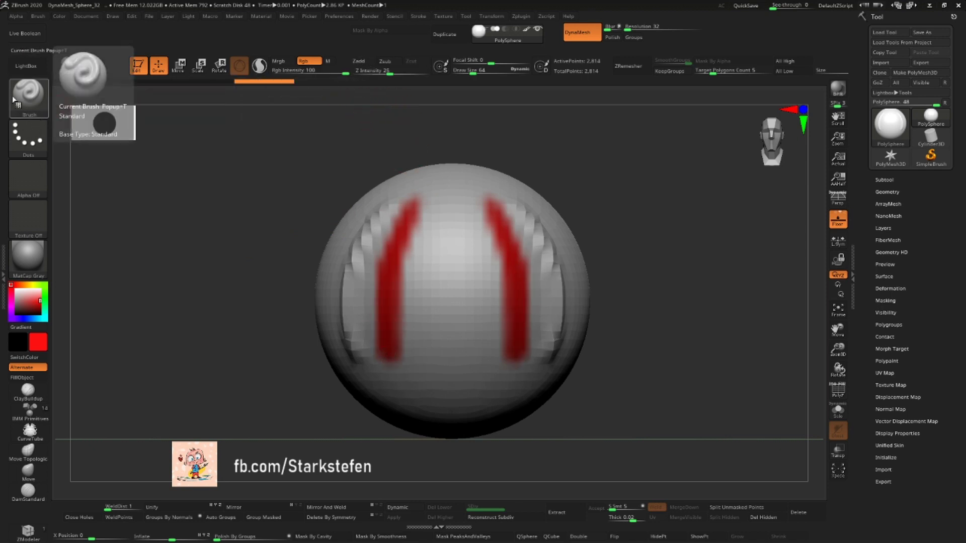
# - Fill the sphere solid red with FillObject, then reset the main colour to white and refill
pyautogui.click(329, 61)
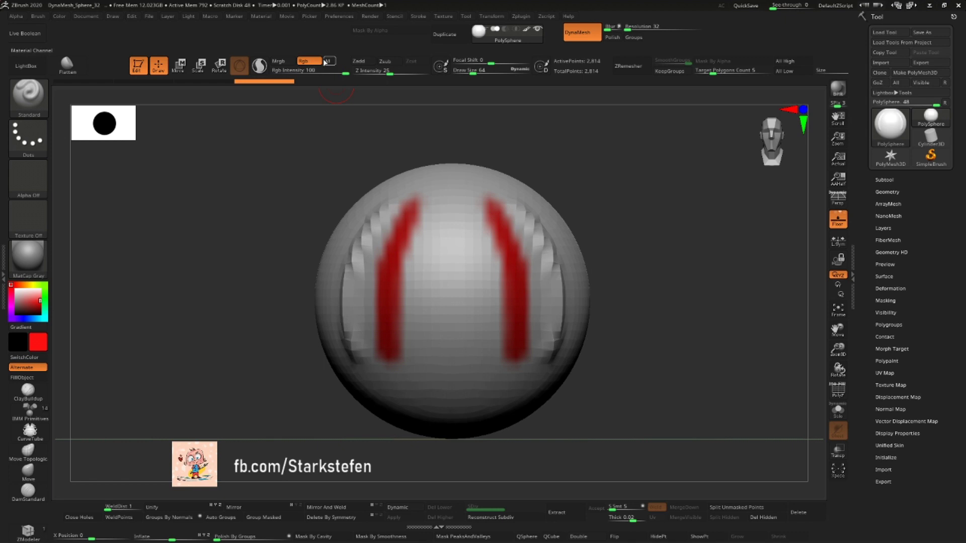
pyautogui.click(362, 61)
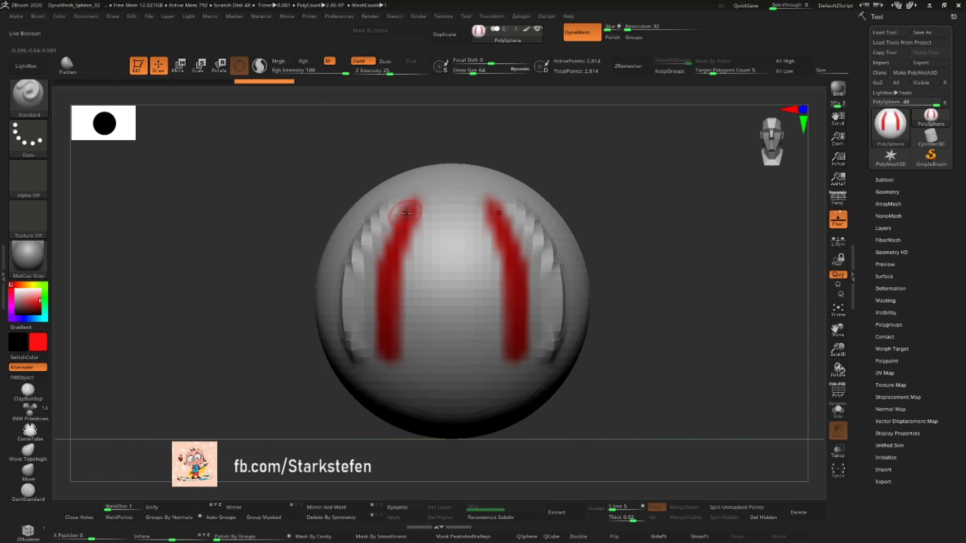
pyautogui.click(22, 377)
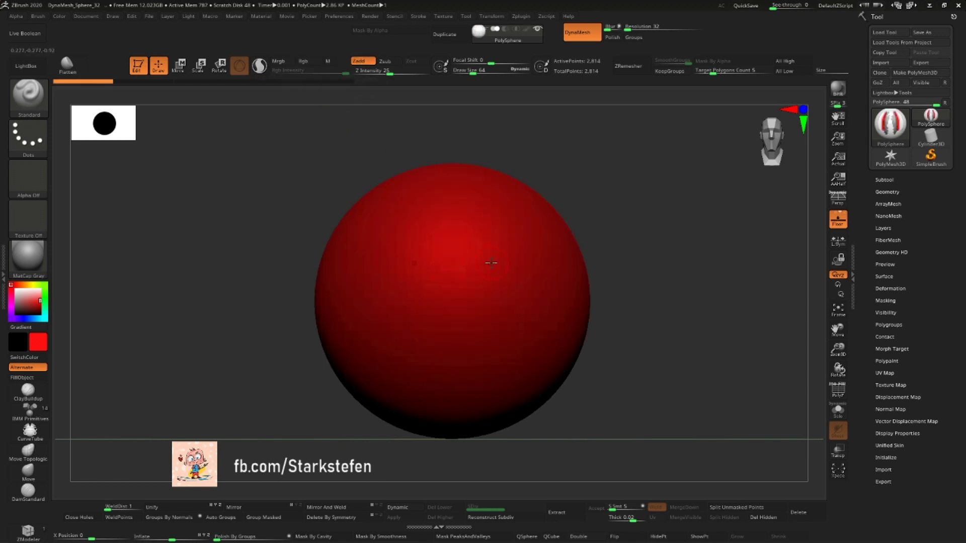
pyautogui.click(15, 289)
pyautogui.click(23, 378)
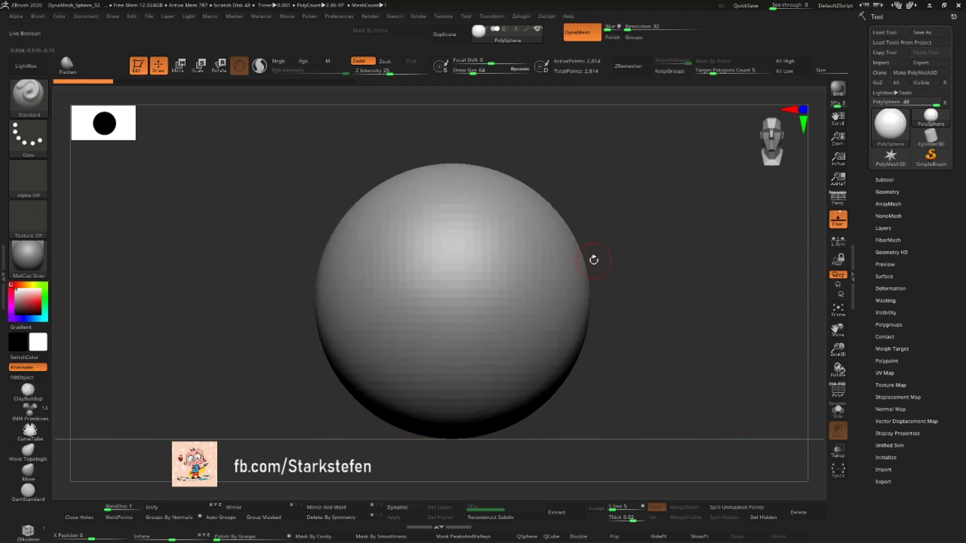
# - Subdivide the sphere to SDiv 4 with Ctrl+D, toggling the PolyF wireframe
pyautogui.hotkey('ctrl', 'd')
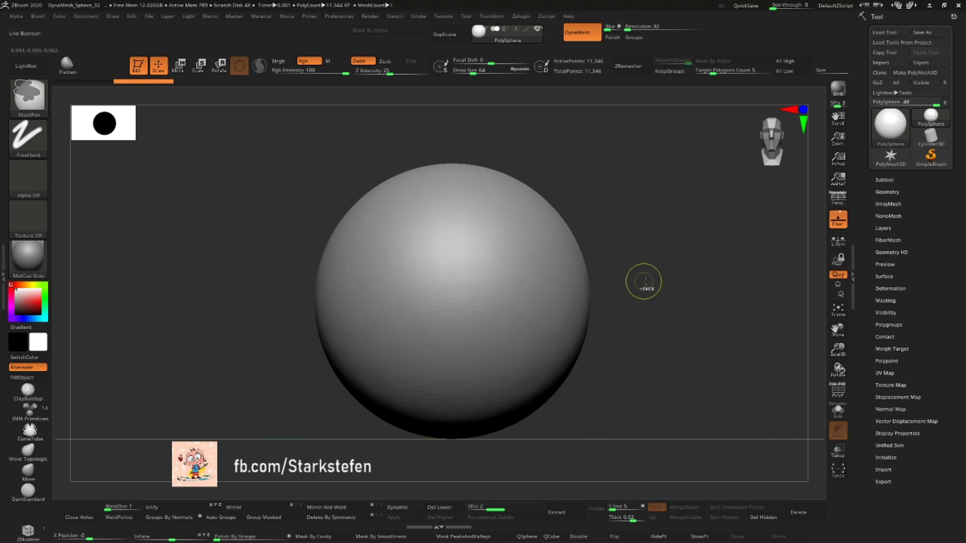
pyautogui.click(838, 390)
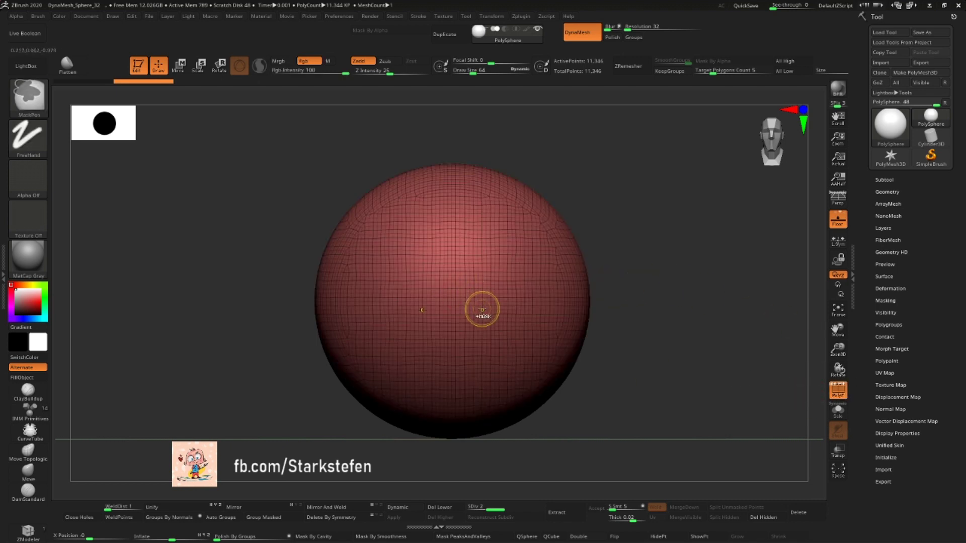
pyautogui.hotkey('ctrl', 'z')
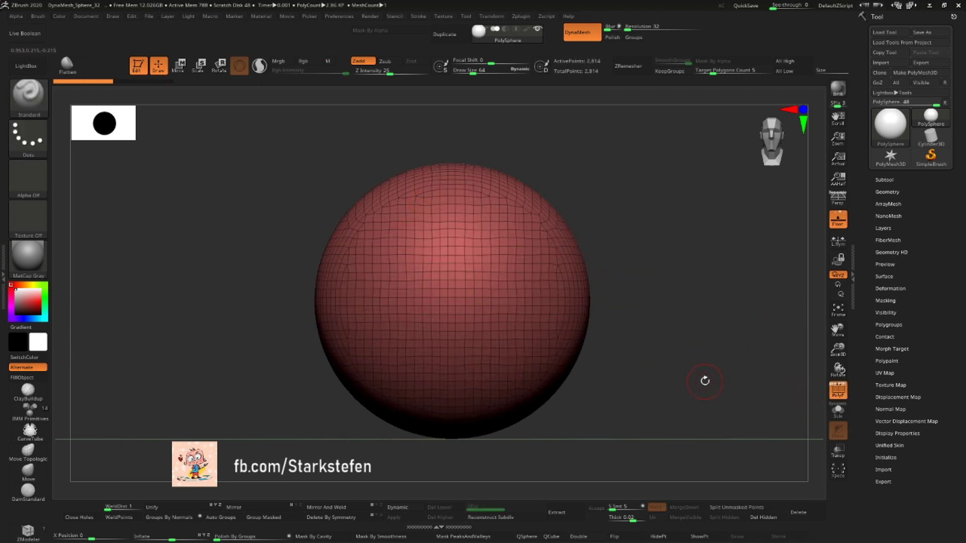
pyautogui.press('ctrl')
pyautogui.hotkey('ctrl', 'd')
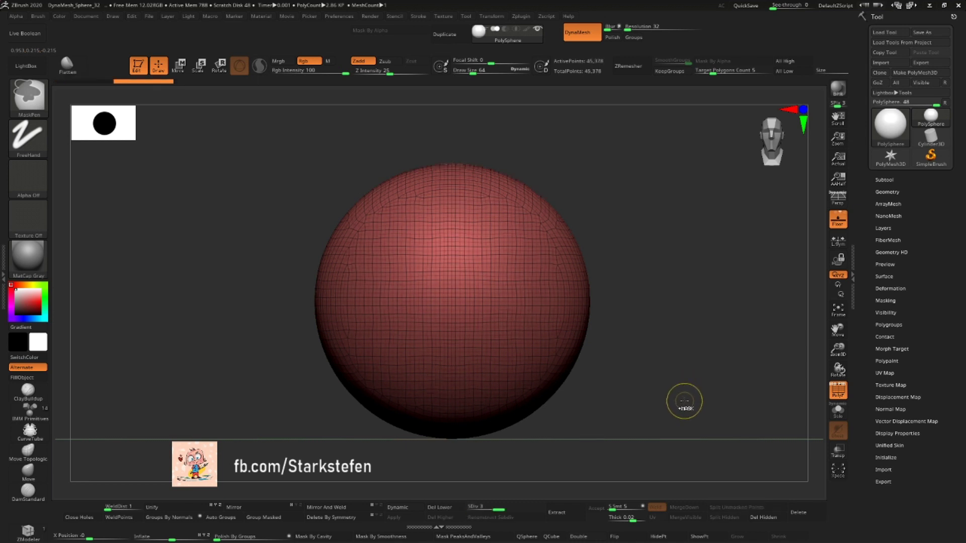
pyautogui.hotkey('shift', 'f')
pyautogui.hotkey('ctrl', 'd')
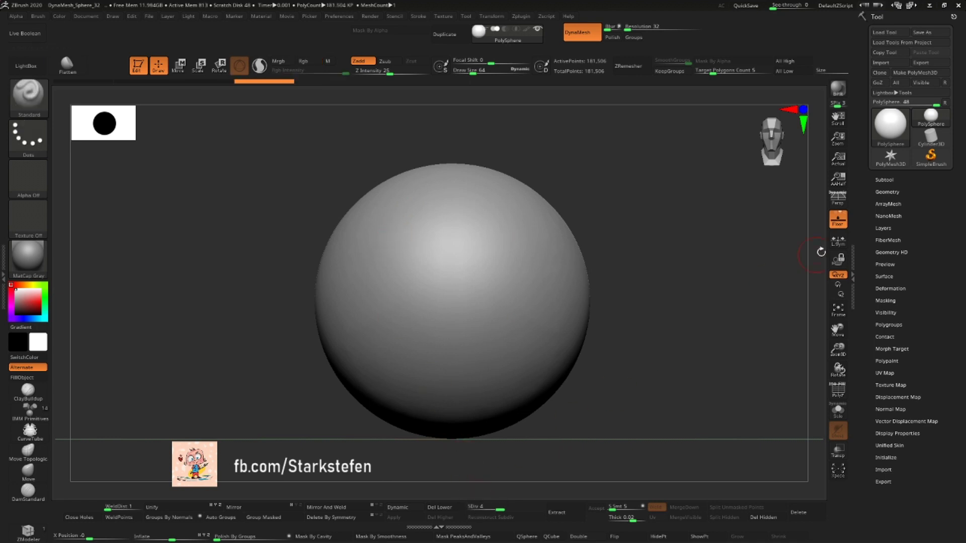
# - Check the SDiv slider in Tool > Geometry and expand the DynaMesh subpalette
pyautogui.click(888, 192)
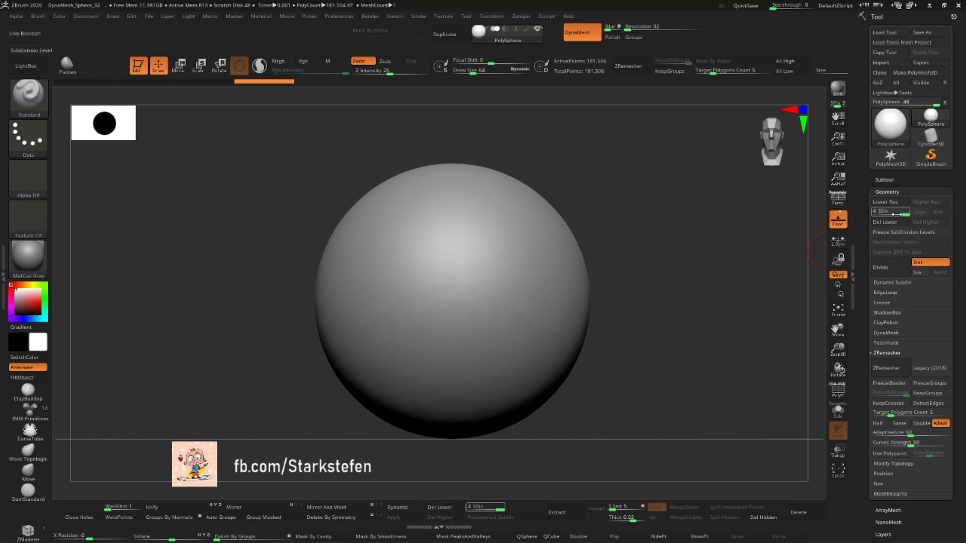
pyautogui.moveTo(894, 212)
pyautogui.mouseDown()
pyautogui.moveTo(884, 211)
pyautogui.moveTo(898, 213)
pyautogui.mouseUp()
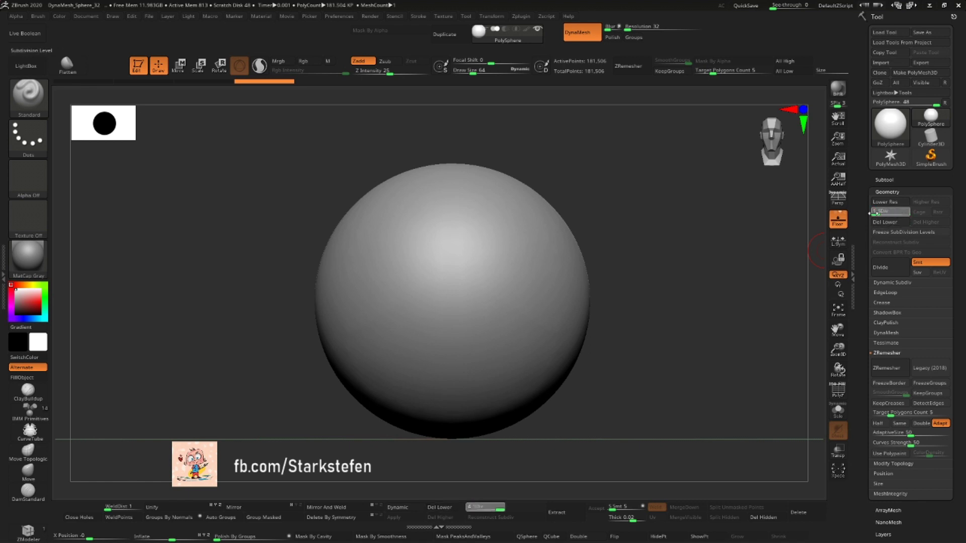
pyautogui.moveTo(870, 212); pyautogui.dragTo(905, 211)
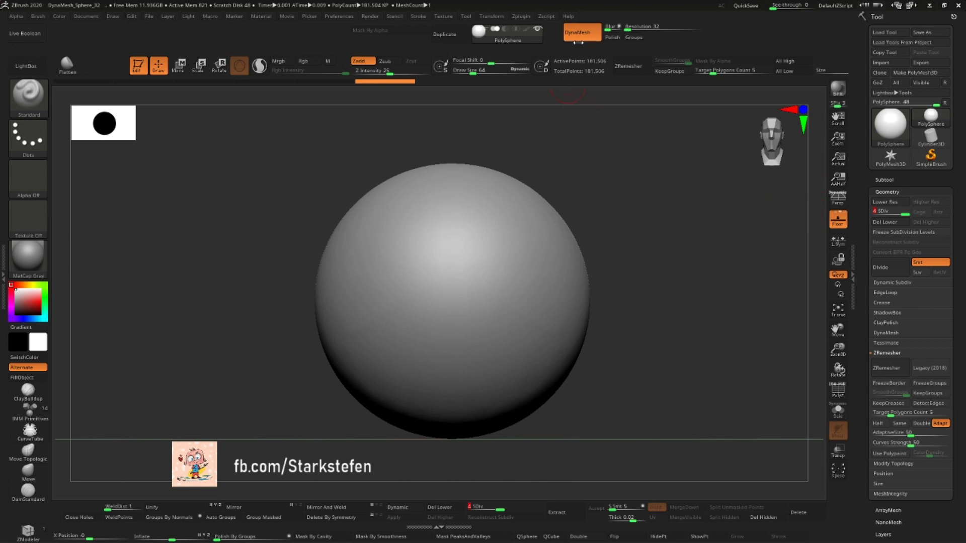
pyautogui.scroll(-3, 900, 347)
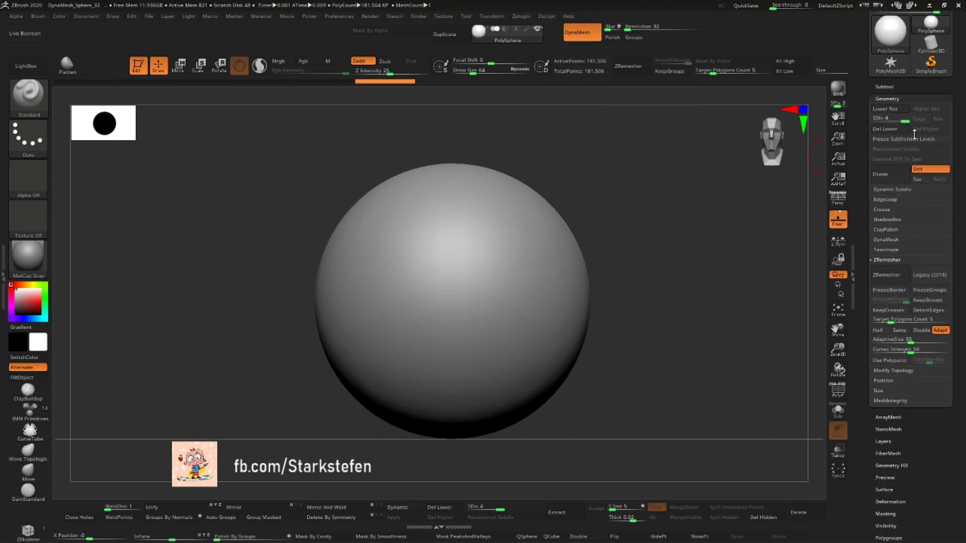
pyautogui.click(886, 243)
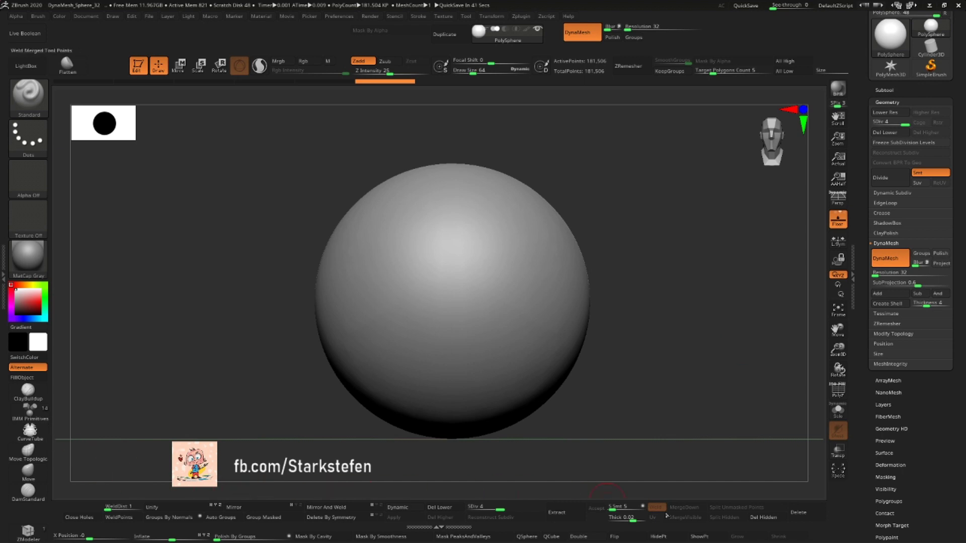
# - Sculpt mirrored grooves down the sphere's sides, undoing and redoing strokes
pyautogui.click(262, 524)
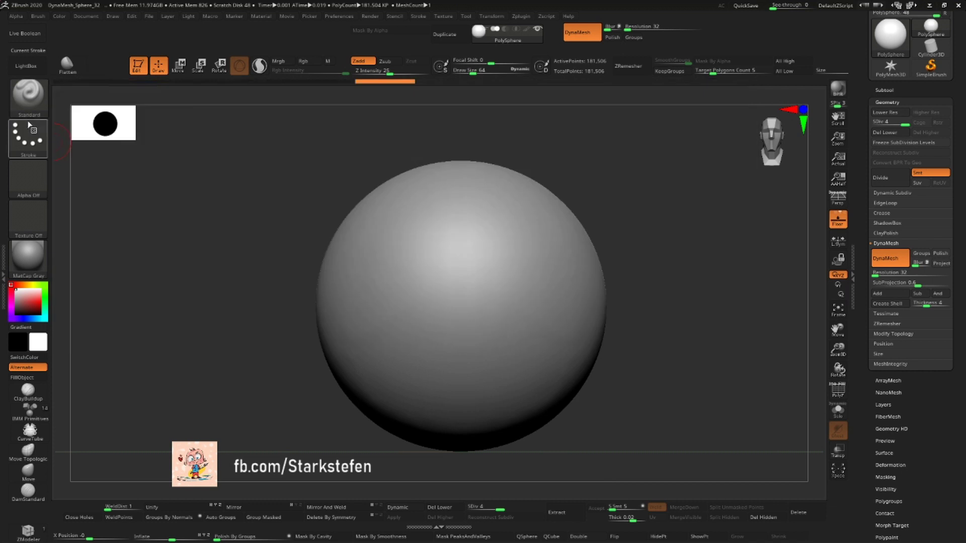
pyautogui.moveTo(390, 222); pyautogui.dragTo(370, 335)
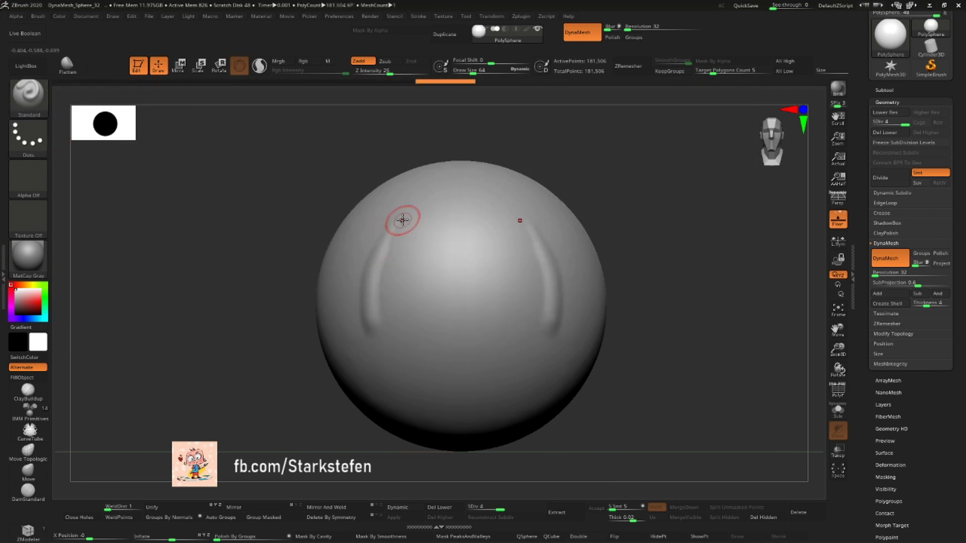
pyautogui.moveTo(401, 218); pyautogui.dragTo(373, 348)
pyautogui.moveTo(412, 233); pyautogui.dragTo(330, 189, button='right')
pyautogui.moveTo(330, 190); pyautogui.dragTo(305, 289)
pyautogui.moveTo(322, 204); pyautogui.dragTo(304, 290)
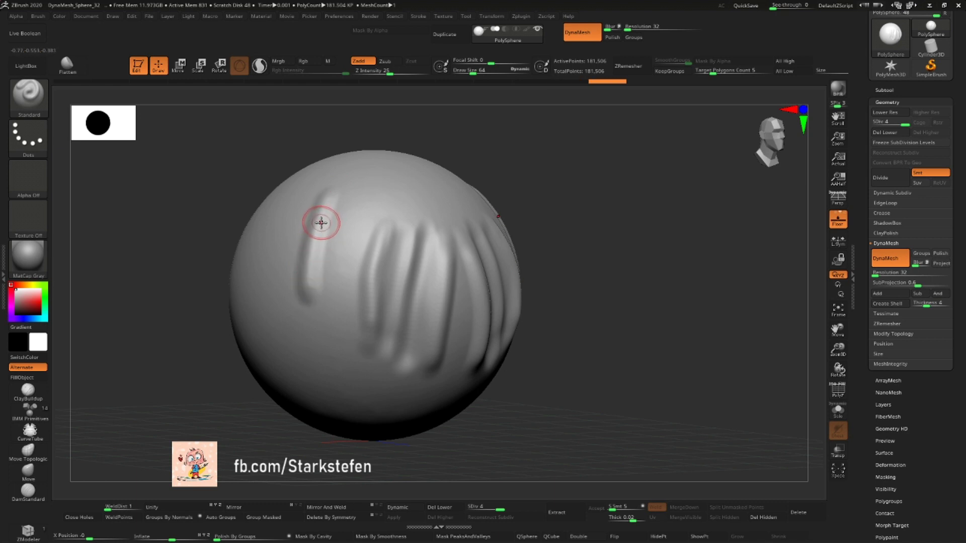
pyautogui.hotkey('ctrl', 'z')
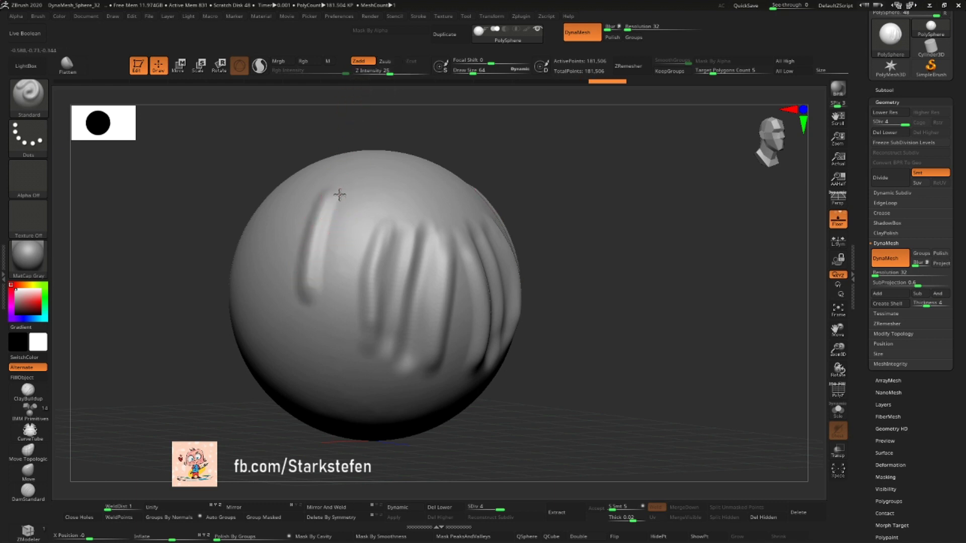
pyautogui.hotkey('ctrl', 'shift', 'z')
pyautogui.hotkey('ctrl', 'shift', 'z')
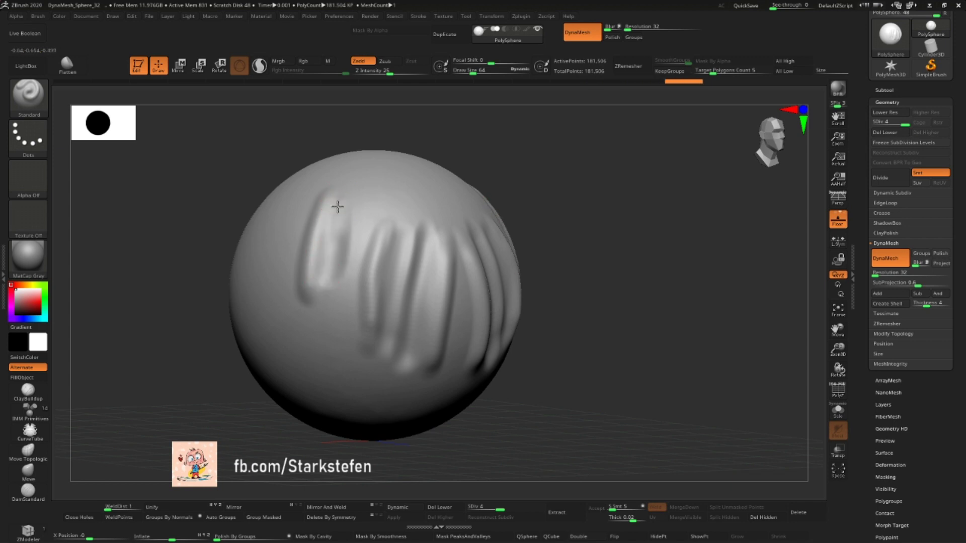
pyautogui.hotkey('ctrl', 'z')
pyautogui.hotkey('ctrl', 'z')
pyautogui.hotkey('ctrl', 'z')
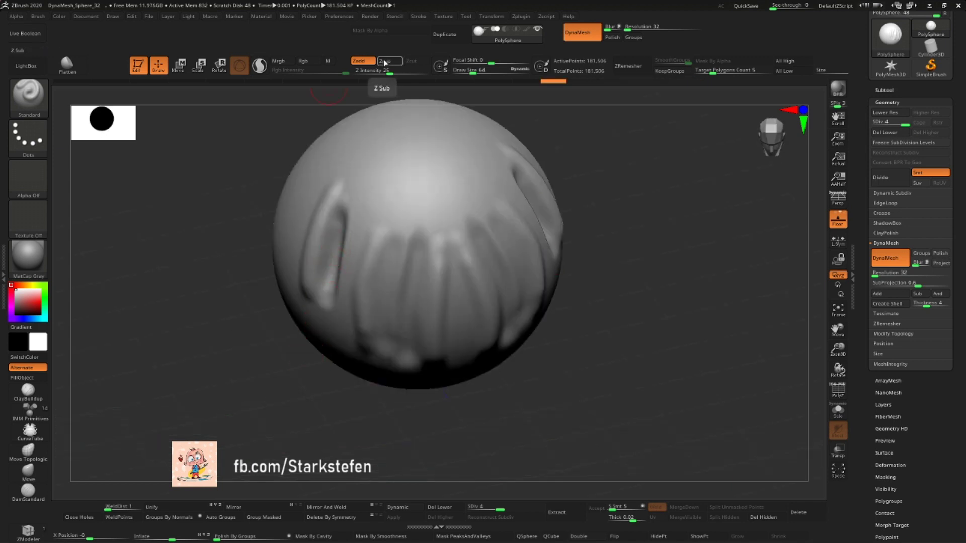
# - Carve a Zsub groove, then set Z Intensity 41 and add raised Zadd ridges
pyautogui.click(389, 65)
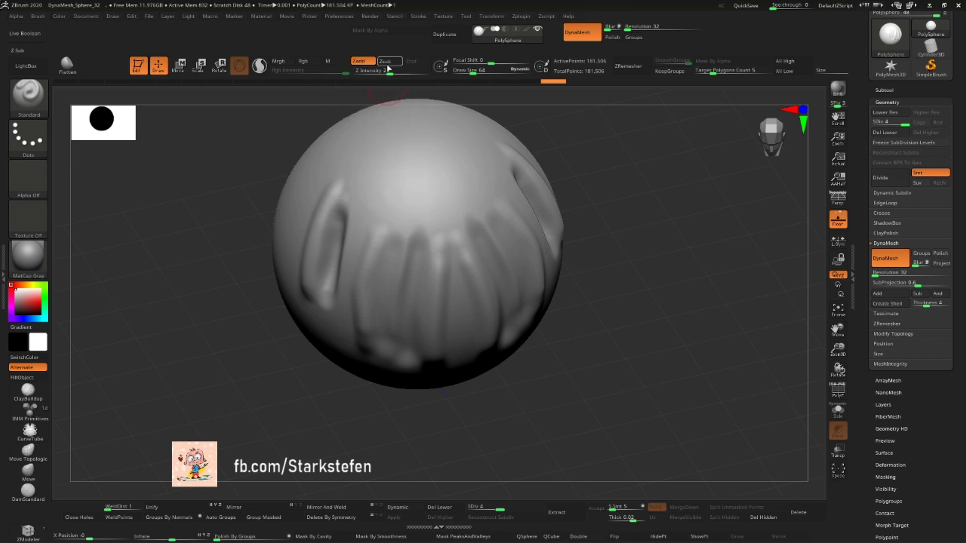
pyautogui.moveTo(385, 153); pyautogui.dragTo(371, 194)
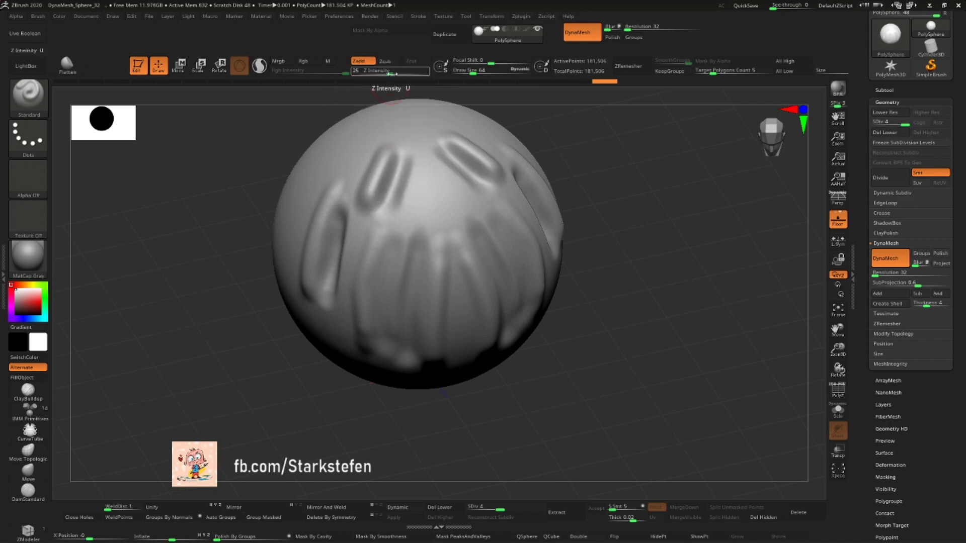
pyautogui.click(359, 60)
pyautogui.moveTo(416, 223); pyautogui.dragTo(255, 283, button='right')
pyautogui.moveTo(254, 219); pyautogui.dragTo(252, 300)
pyautogui.moveTo(222, 221); pyautogui.dragTo(217, 302)
pyautogui.click(382, 71)
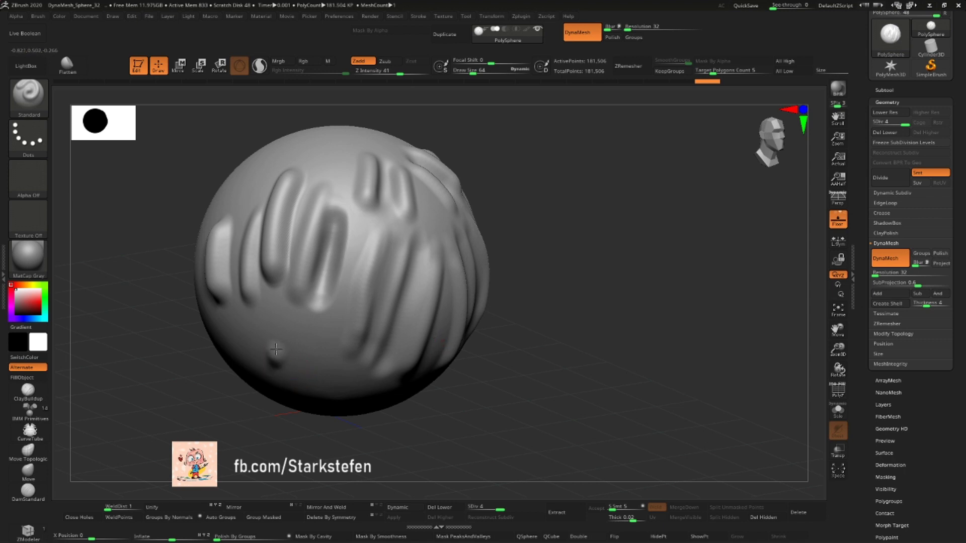
pyautogui.moveTo(164, 207)
pyautogui.mouseDown()
pyautogui.moveTo(203, 232)
pyautogui.moveTo(236, 174)
pyautogui.moveTo(276, 144)
pyautogui.moveTo(332, 122)
pyautogui.mouseUp()
pyautogui.moveTo(455, 211); pyautogui.dragTo(654, 352)
pyautogui.moveTo(837, 329); pyautogui.dragTo(715, 361)
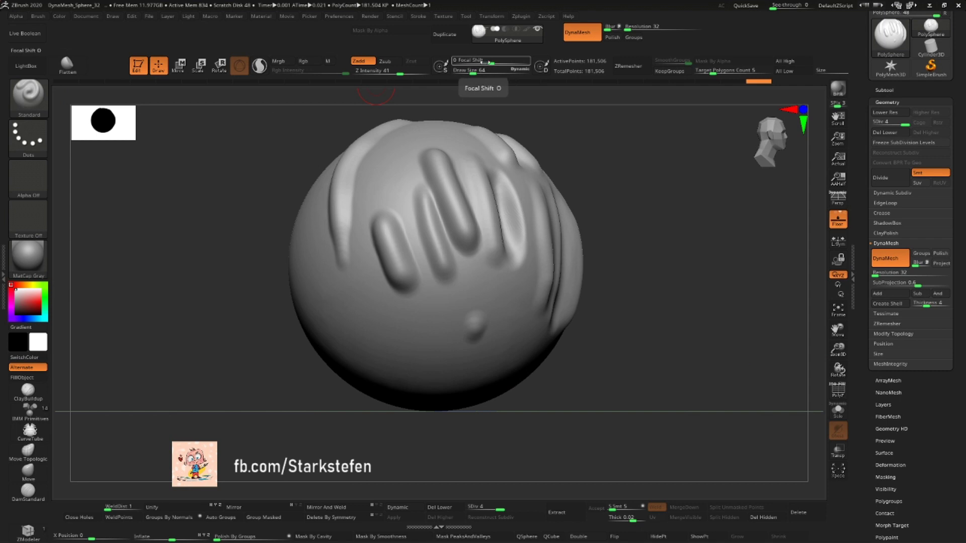
# - Sculpt ridged ClayBuildup strokes on the sphere's left side with negative Focal Shift
pyautogui.moveTo(813, 345); pyautogui.dragTo(793, 381)
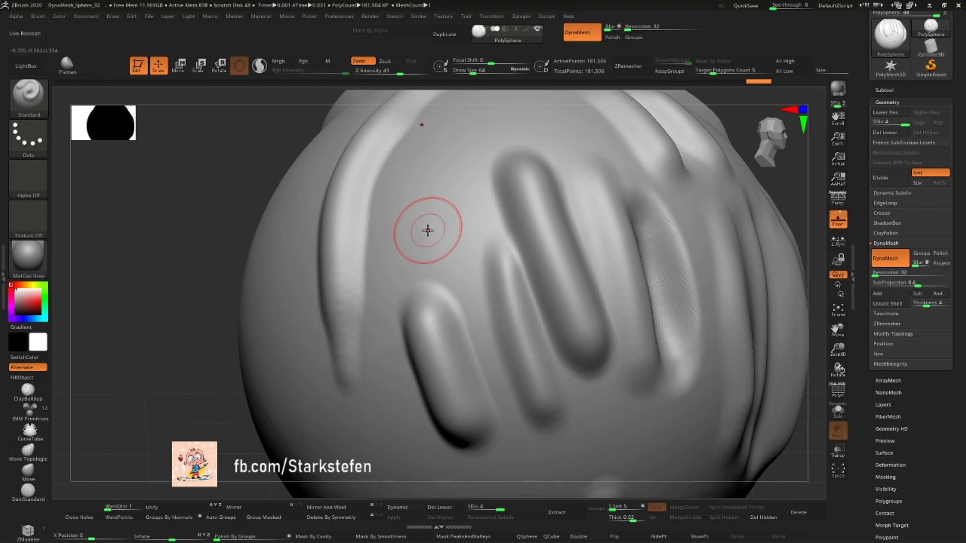
pyautogui.moveTo(487, 60); pyautogui.dragTo(457, 61)
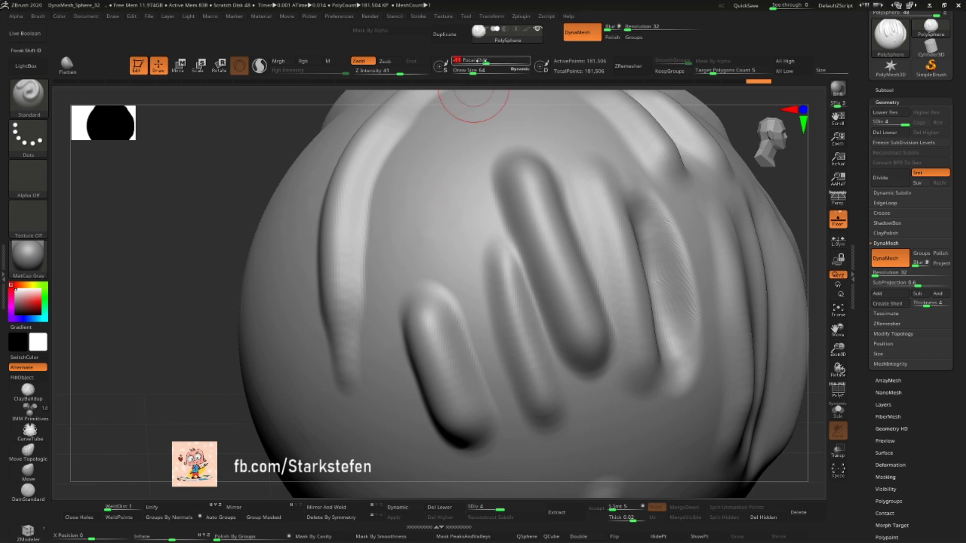
pyautogui.moveTo(446, 155); pyautogui.dragTo(424, 243)
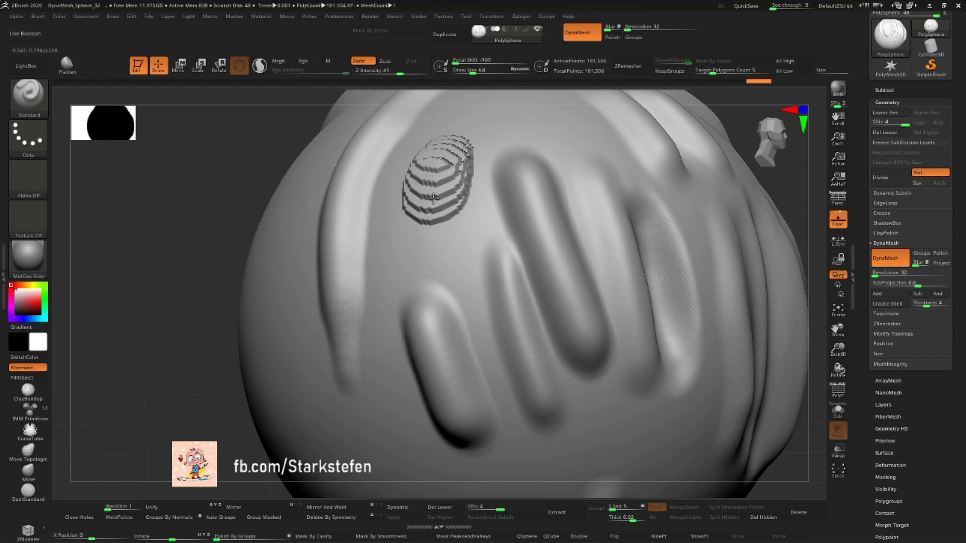
pyautogui.click(481, 61)
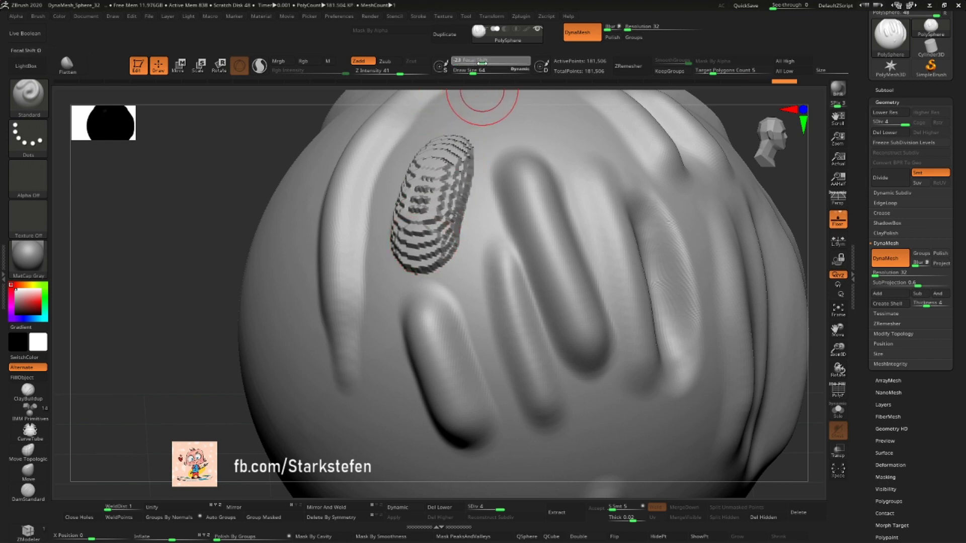
pyautogui.moveTo(482, 61); pyautogui.dragTo(480, 61)
pyautogui.moveTo(301, 282); pyautogui.dragTo(307, 392)
pyautogui.moveTo(473, 70)
pyautogui.mouseDown()
pyautogui.moveTo(486, 71)
pyautogui.moveTo(467, 71)
pyautogui.mouseUp()
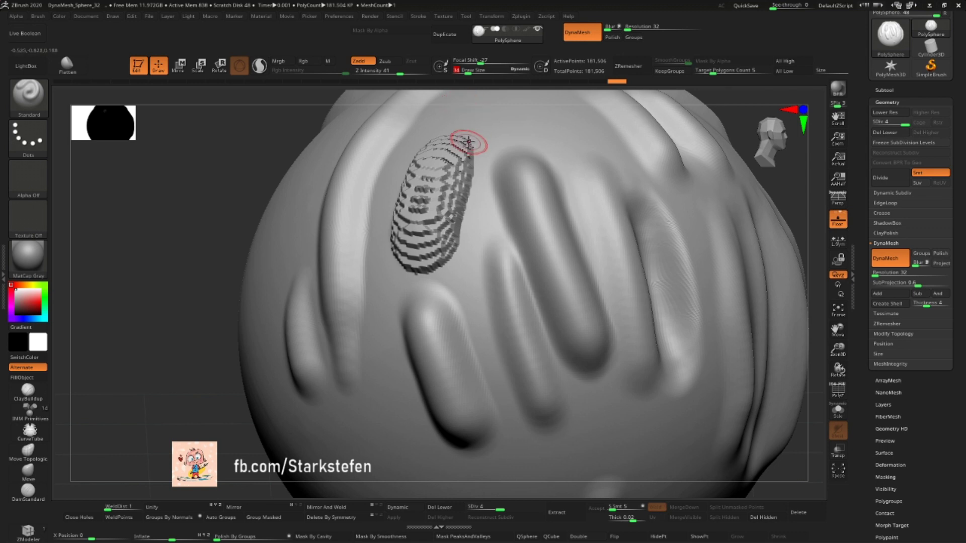
pyautogui.moveTo(838, 352); pyautogui.dragTo(833, 347)
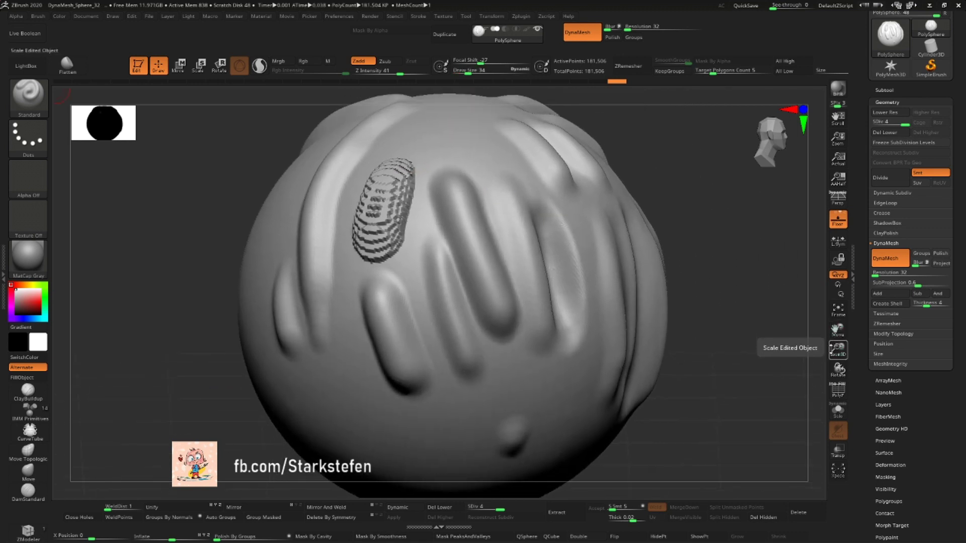
pyautogui.moveTo(344, 378); pyautogui.dragTo(354, 434)
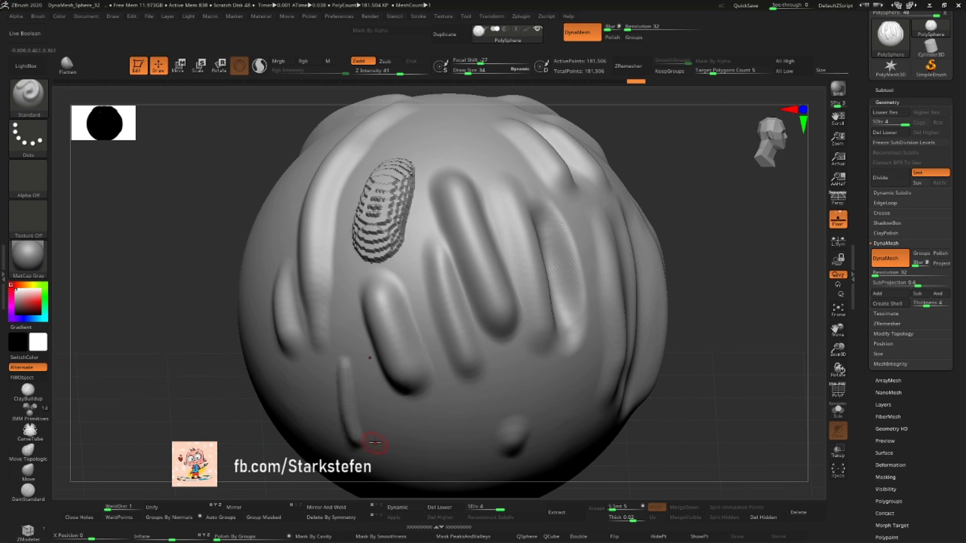
# - Enlarge the brush Draw Size to 88 and bring up the quick brush palette
pyautogui.press('s')
pyautogui.press('s')
pyautogui.moveTo(506, 318); pyautogui.dragTo(514, 318)
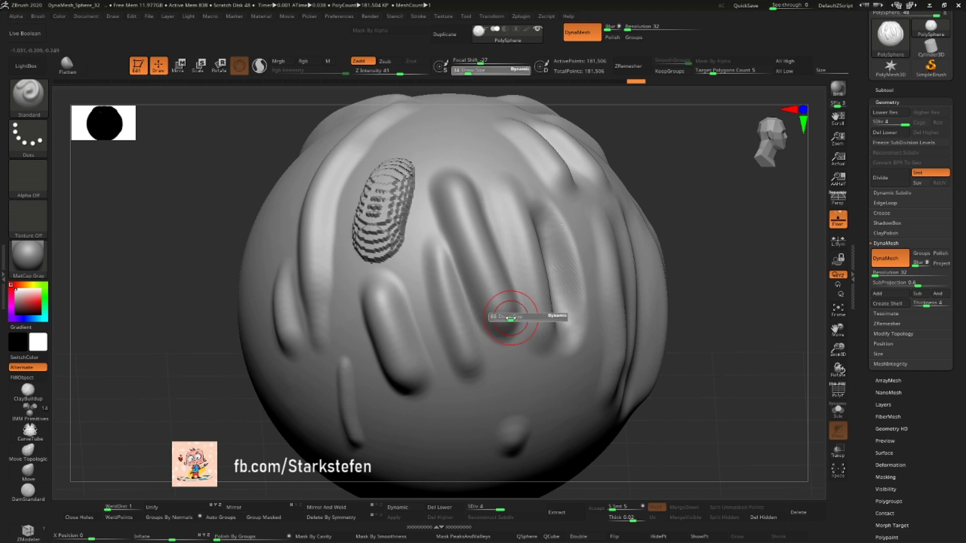
pyautogui.moveTo(510, 318); pyautogui.dragTo(510, 324, button='right')
pyautogui.press('space')
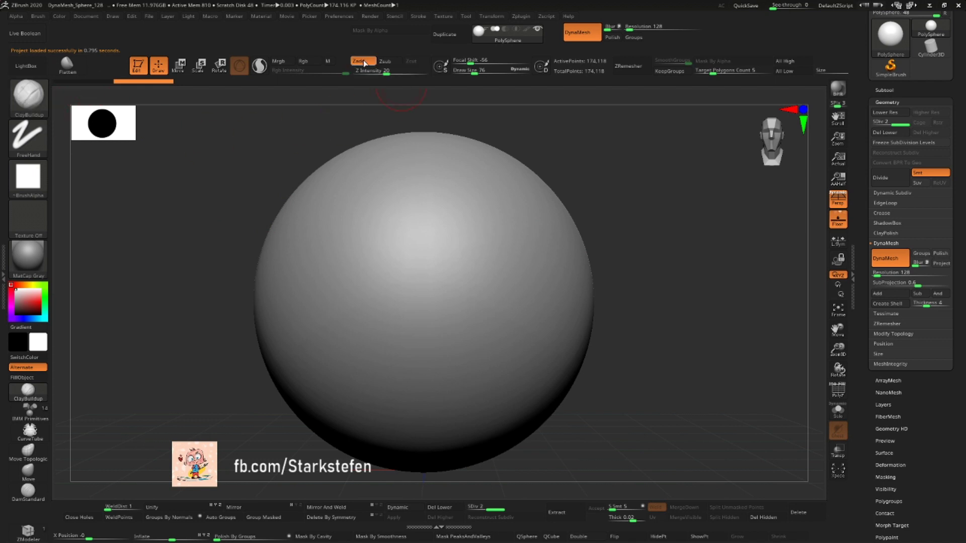
# - Sculpt mirrored curved hair strands and eye sockets on the sphere with ClayBuildup
pyautogui.moveTo(365, 206); pyautogui.dragTo(342, 352)
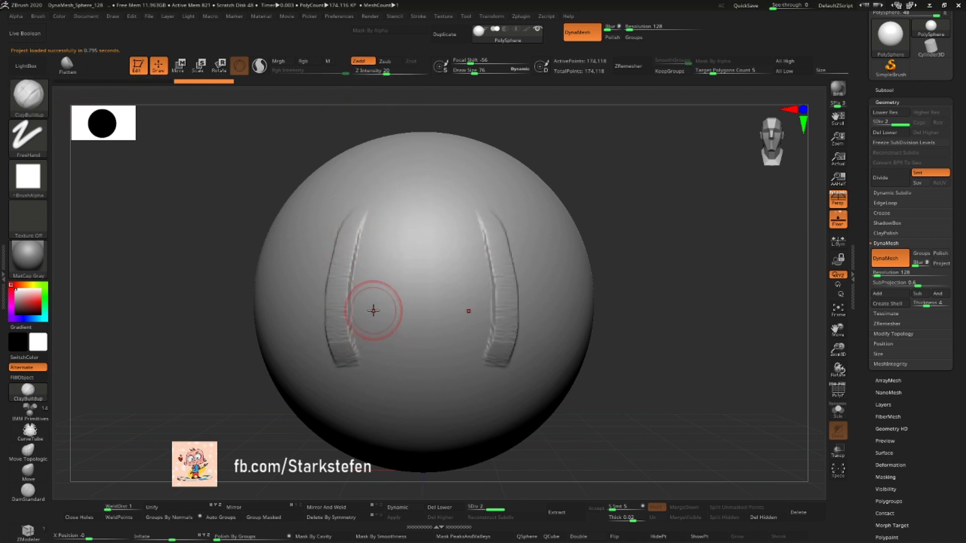
pyautogui.moveTo(506, 161); pyautogui.dragTo(517, 189)
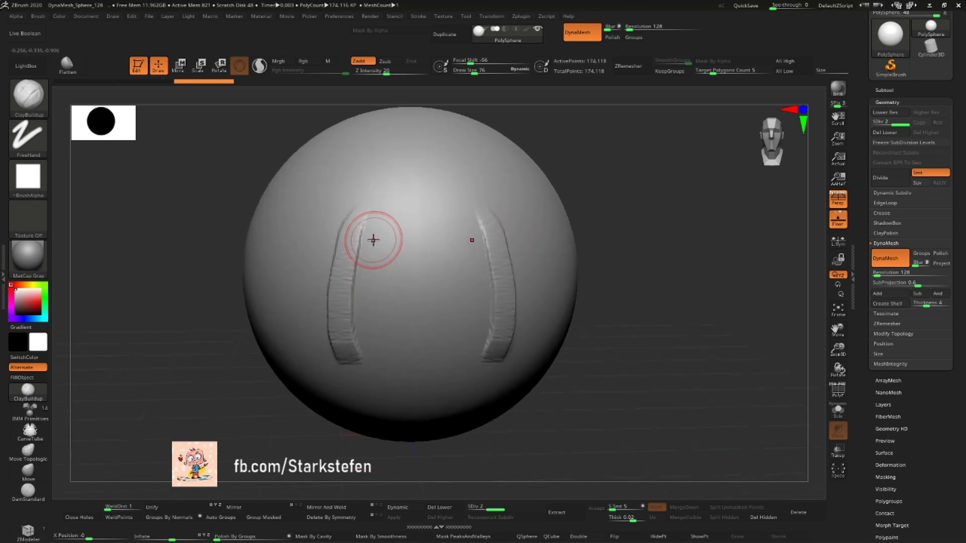
pyautogui.moveTo(372, 226)
pyautogui.mouseDown()
pyautogui.moveTo(369, 365)
pyautogui.moveTo(370, 347)
pyautogui.mouseUp()
pyautogui.moveTo(377, 222); pyautogui.dragTo(369, 342)
pyautogui.moveTo(593, 282); pyautogui.dragTo(382, 280)
pyautogui.moveTo(366, 236)
pyautogui.mouseDown()
pyautogui.moveTo(354, 288)
pyautogui.moveTo(352, 222)
pyautogui.moveTo(370, 308)
pyautogui.moveTo(360, 348)
pyautogui.mouseUp()
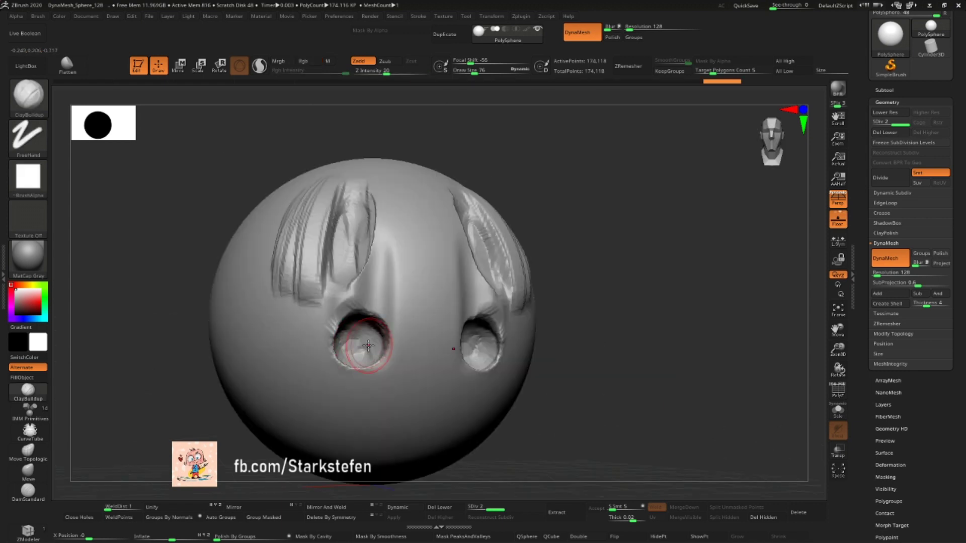
pyautogui.click(28, 98)
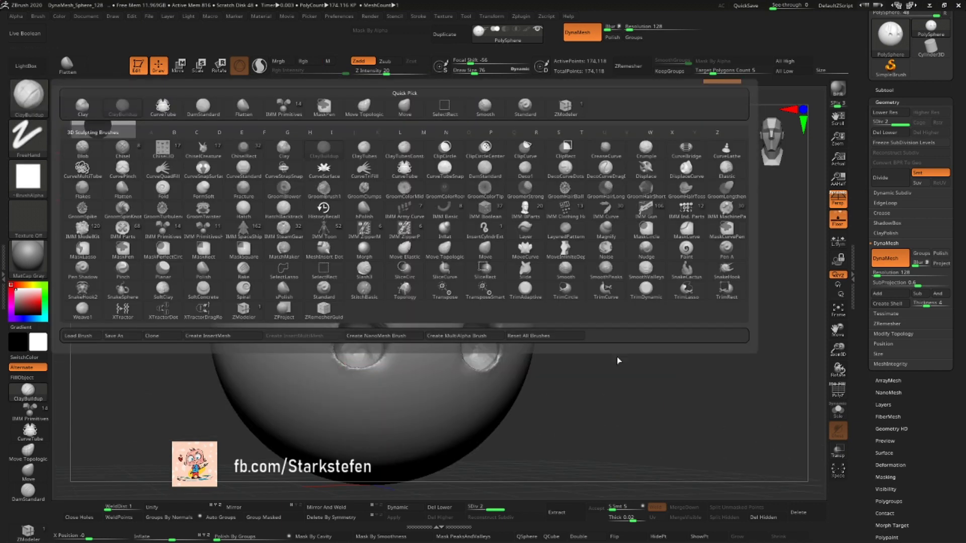
# - Shift-smooth both eye sockets and the jagged hair strands, checking the PolyF wireframe
pyautogui.moveTo(608, 324); pyautogui.dragTo(612, 345)
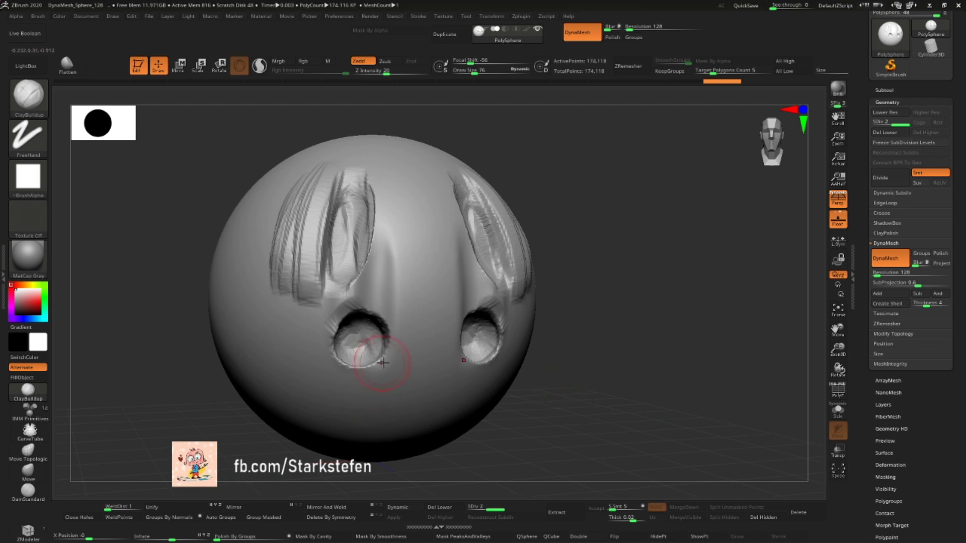
pyautogui.press('shift')
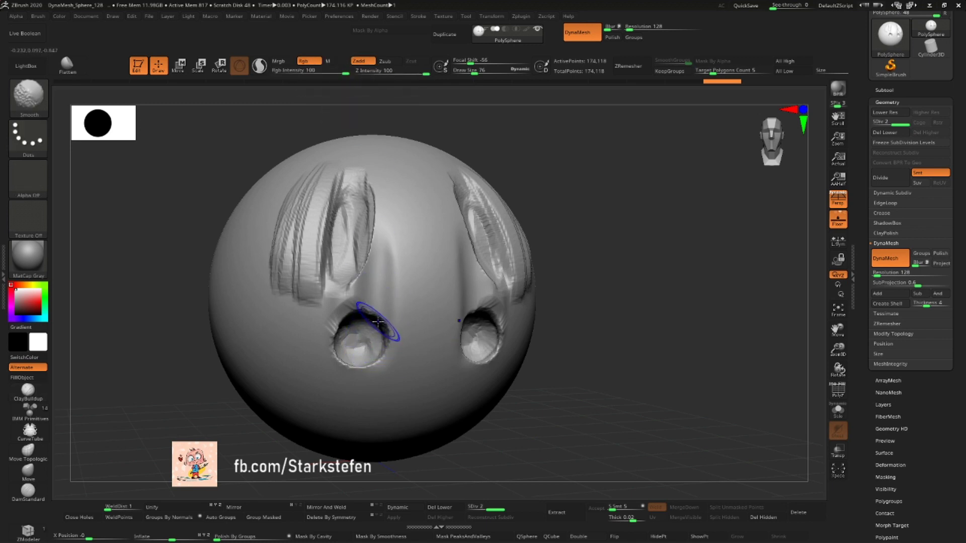
pyautogui.keyDown('shift'); pyautogui.moveTo(360, 313); pyautogui.dragTo(439, 306); pyautogui.keyUp('shift')
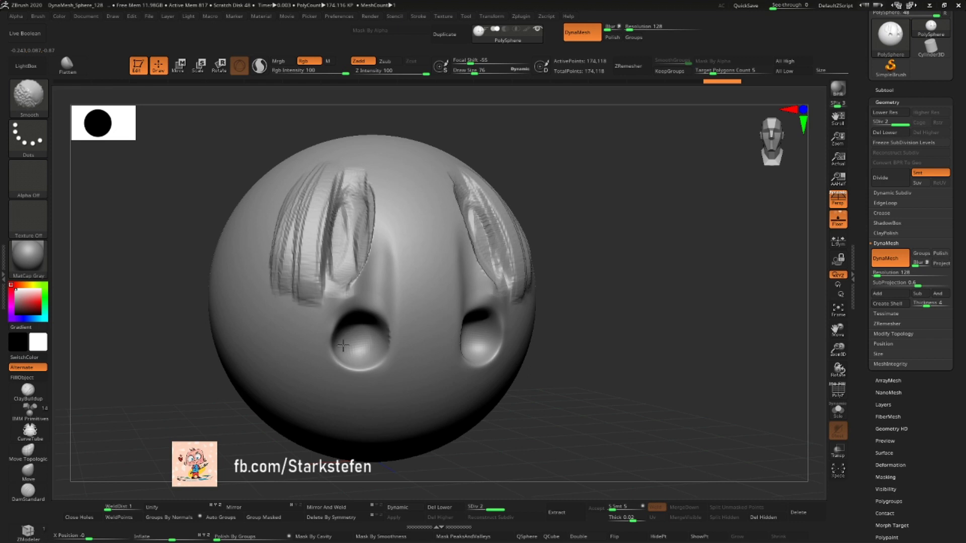
pyautogui.keyDown('shift'); pyautogui.moveTo(347, 211); pyautogui.dragTo(362, 282); pyautogui.keyUp('shift')
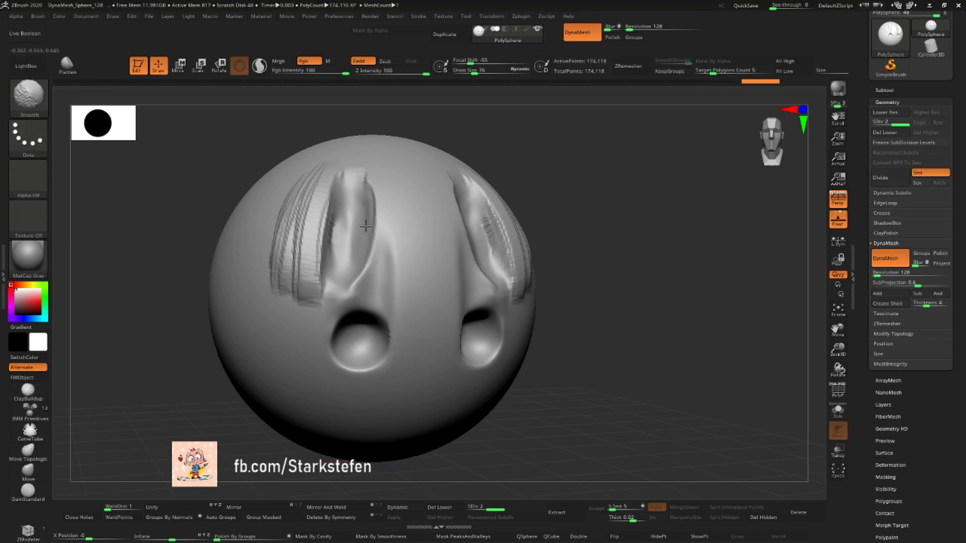
pyautogui.click(839, 392)
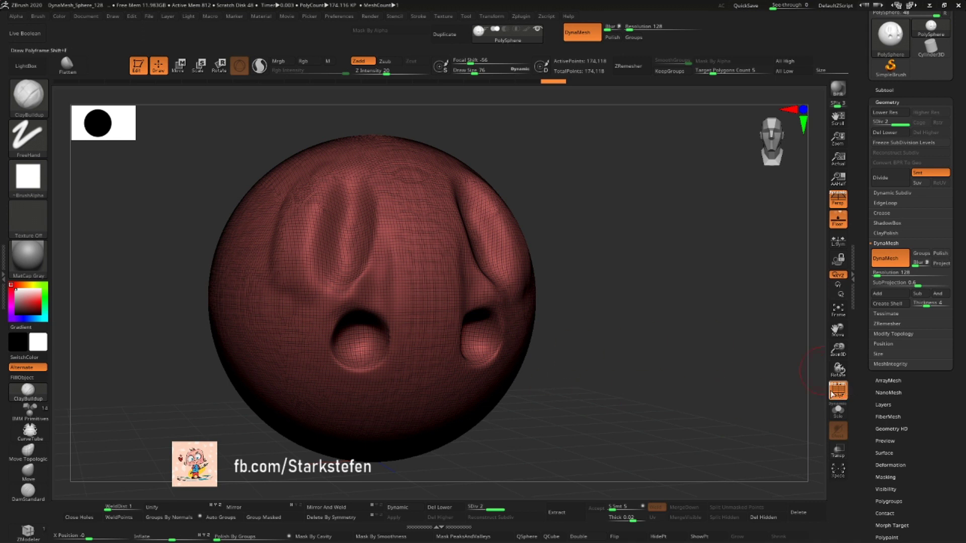
pyautogui.click(839, 393)
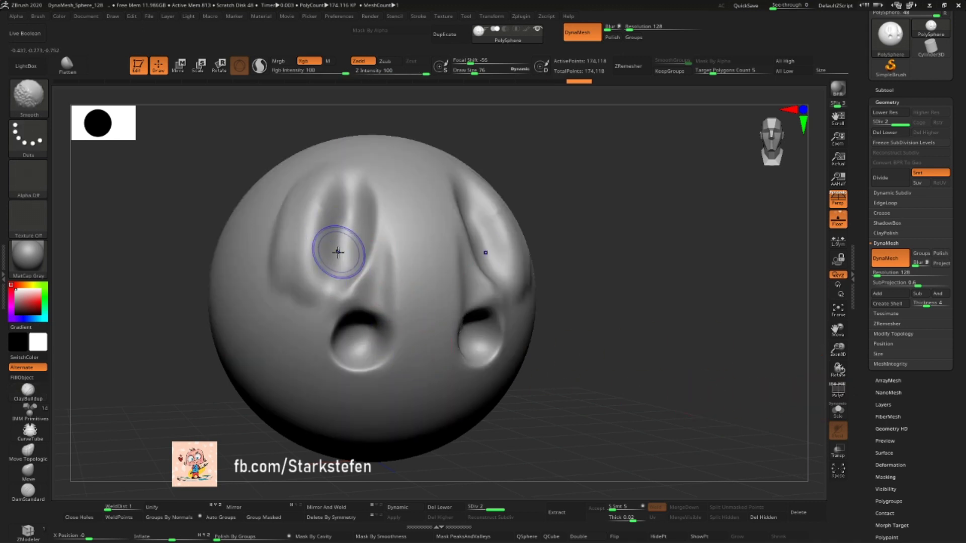
pyautogui.press('ctrl')
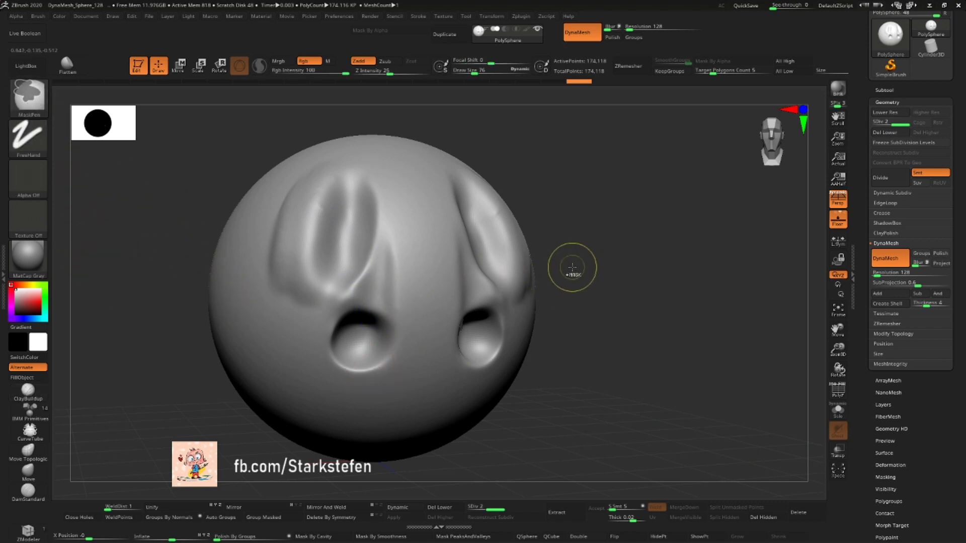
# - Mask a smile-shaped band on the lower head, invert it, and shape the mouth
pyautogui.click(41, 102)
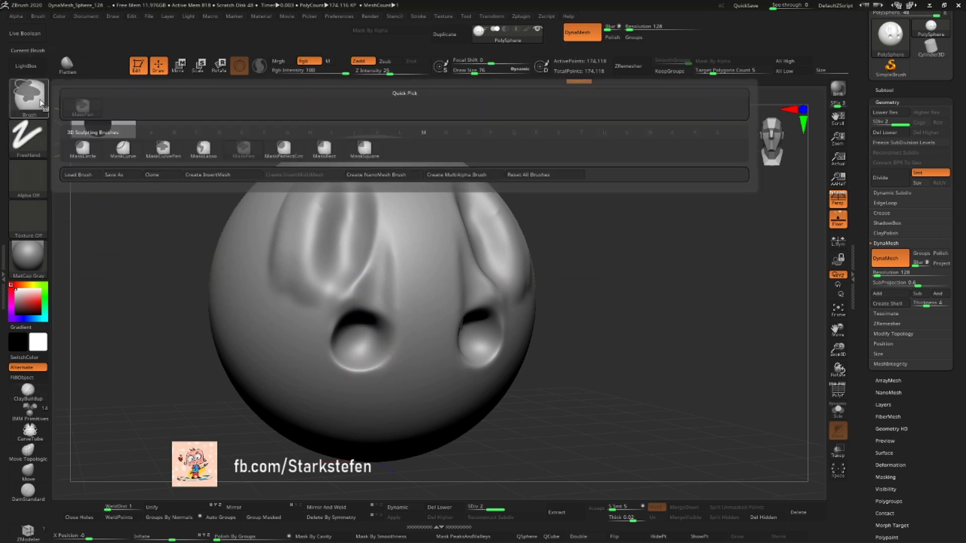
pyautogui.click(351, 158)
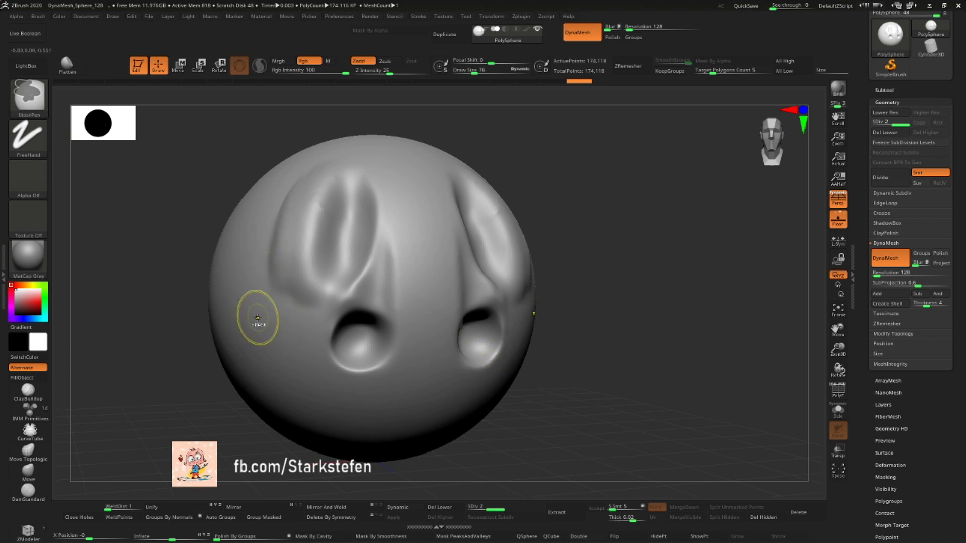
pyautogui.keyDown('ctrl'); pyautogui.moveTo(251, 345); pyautogui.dragTo(394, 433); pyautogui.keyUp('ctrl')
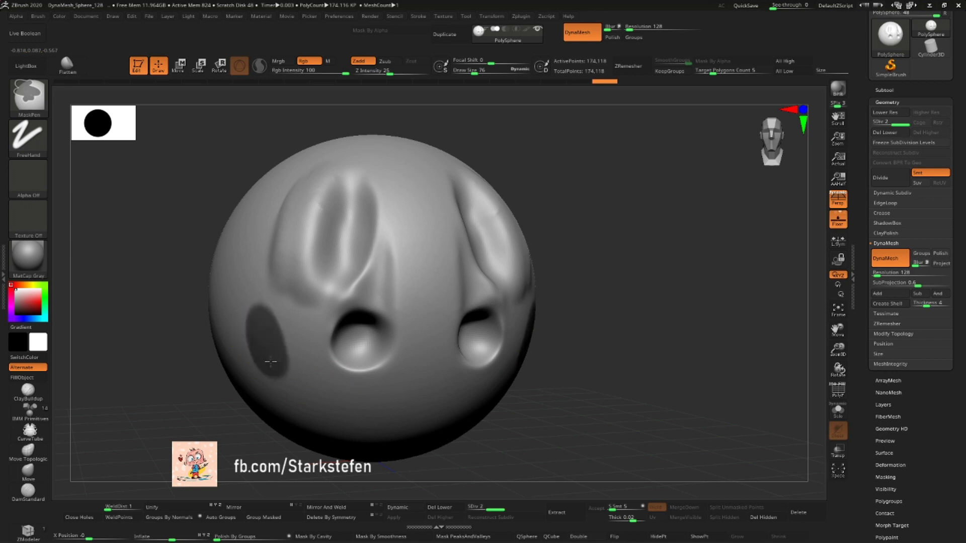
pyautogui.moveTo(625, 345)
pyautogui.mouseDown()
pyautogui.moveTo(633, 356)
pyautogui.moveTo(608, 409)
pyautogui.mouseUp()
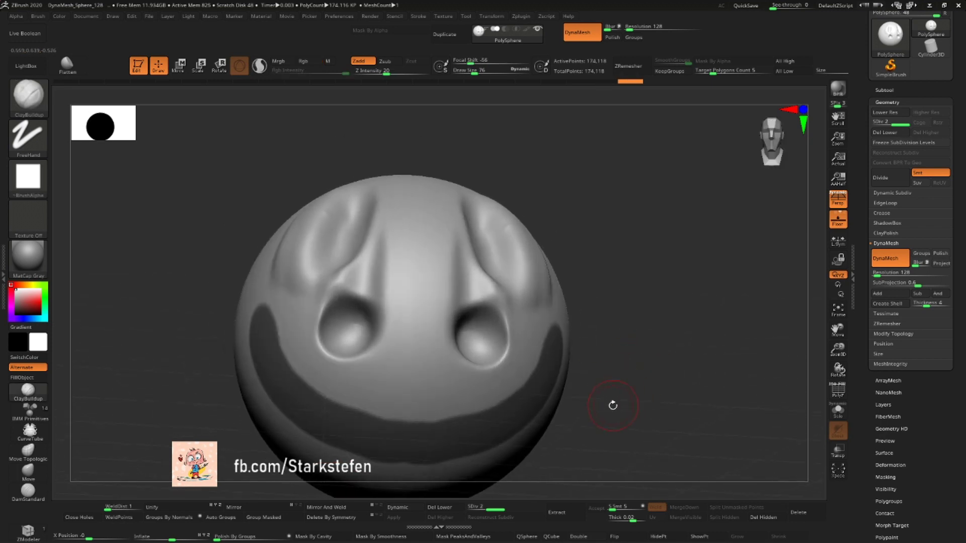
pyautogui.press('ctrl')
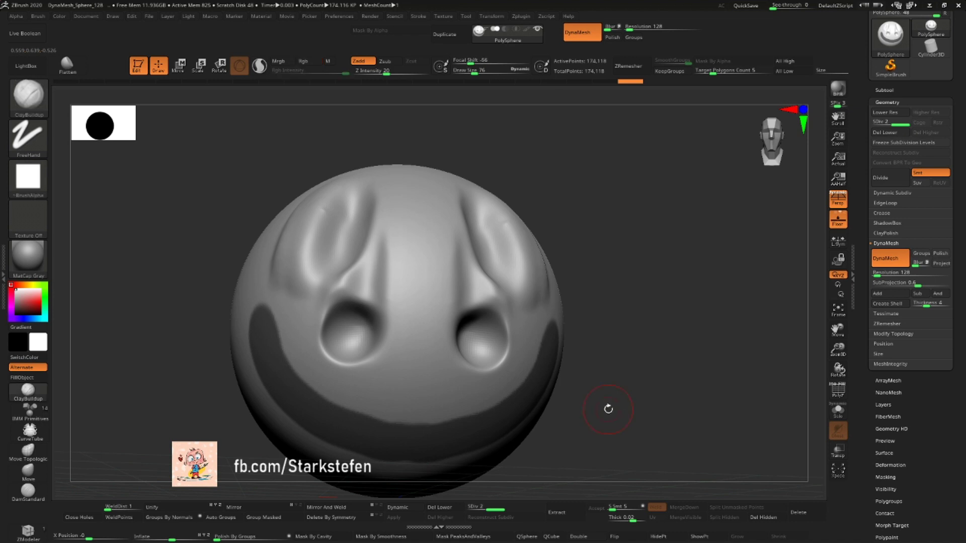
pyautogui.keyDown('ctrl'); pyautogui.click(609, 409); pyautogui.keyUp('ctrl')
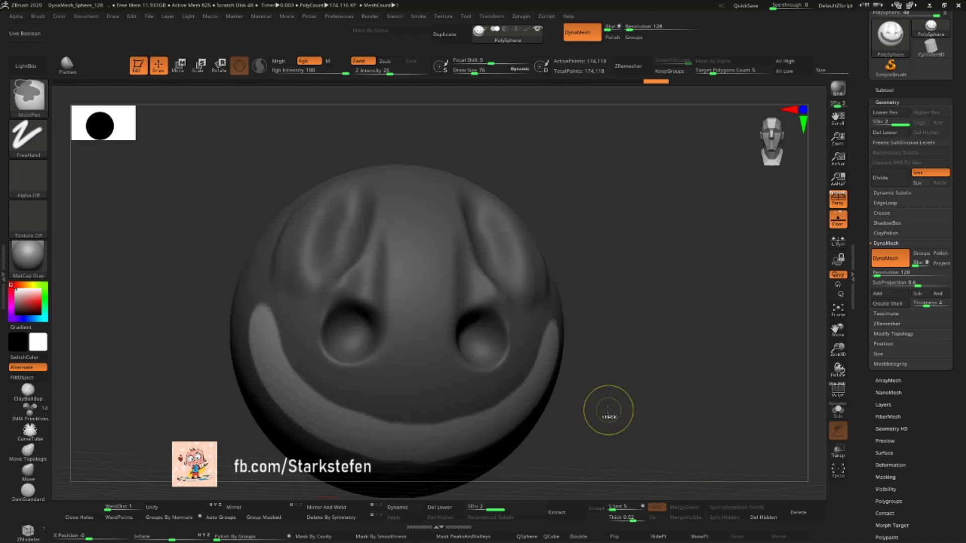
pyautogui.moveTo(826, 353)
pyautogui.mouseDown()
pyautogui.moveTo(759, 321)
pyautogui.moveTo(553, 282)
pyautogui.mouseUp()
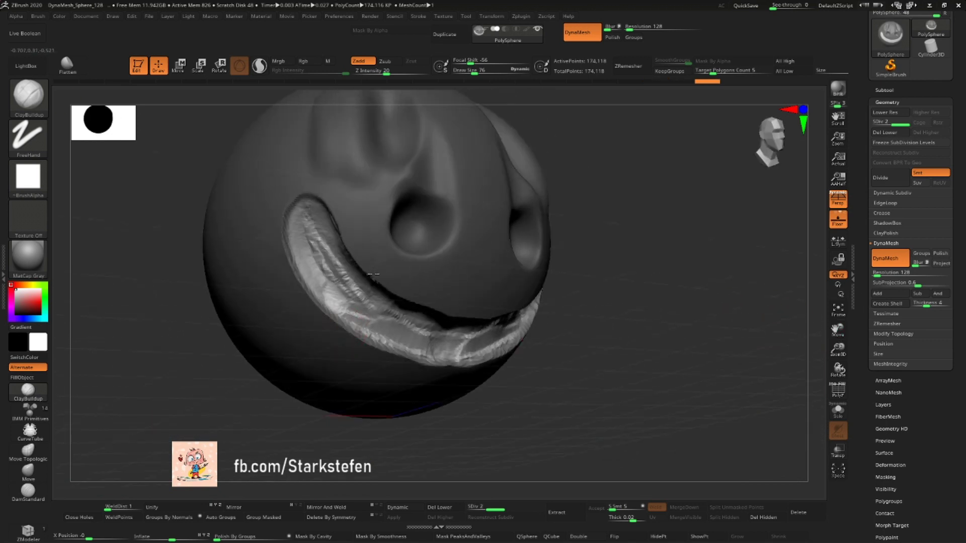
pyautogui.keyDown('shift'); pyautogui.moveTo(315, 206); pyautogui.dragTo(368, 276); pyautogui.keyUp('shift')
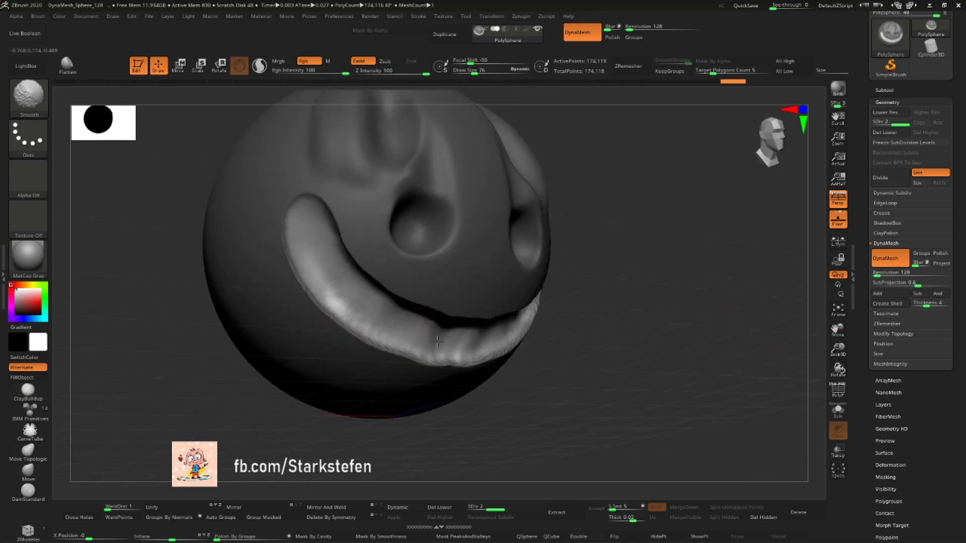
# - Snap the head to a straight front view and clear all masking
pyautogui.keyDown('shift'); pyautogui.moveTo(578, 327); pyautogui.dragTo(656, 312); pyautogui.keyUp('shift')
pyautogui.moveTo(856, 347)
pyautogui.mouseDown()
pyautogui.moveTo(837, 335)
pyautogui.moveTo(837, 352)
pyautogui.moveTo(735, 397)
pyautogui.moveTo(140, 277)
pyautogui.moveTo(267, 373)
pyautogui.moveTo(627, 352)
pyautogui.mouseUp()
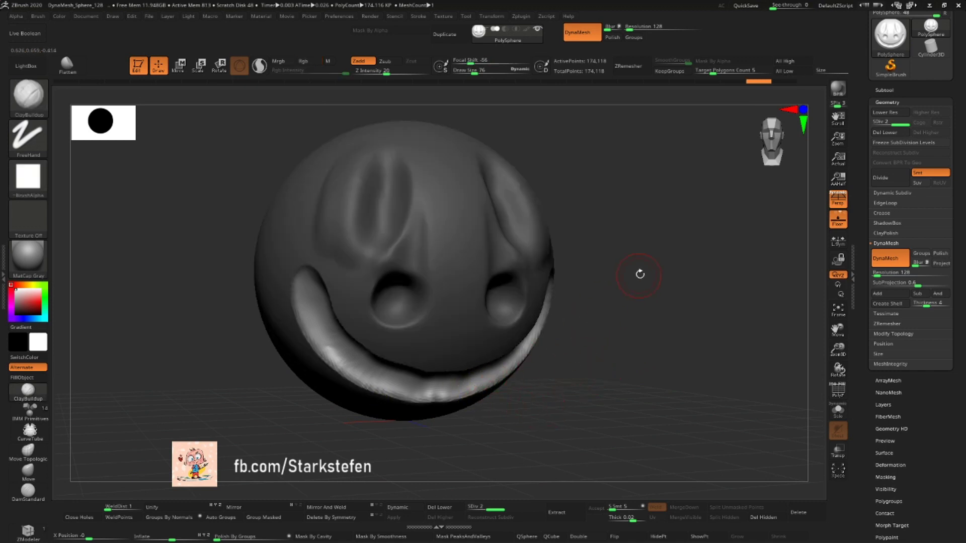
pyautogui.press('ctrl')
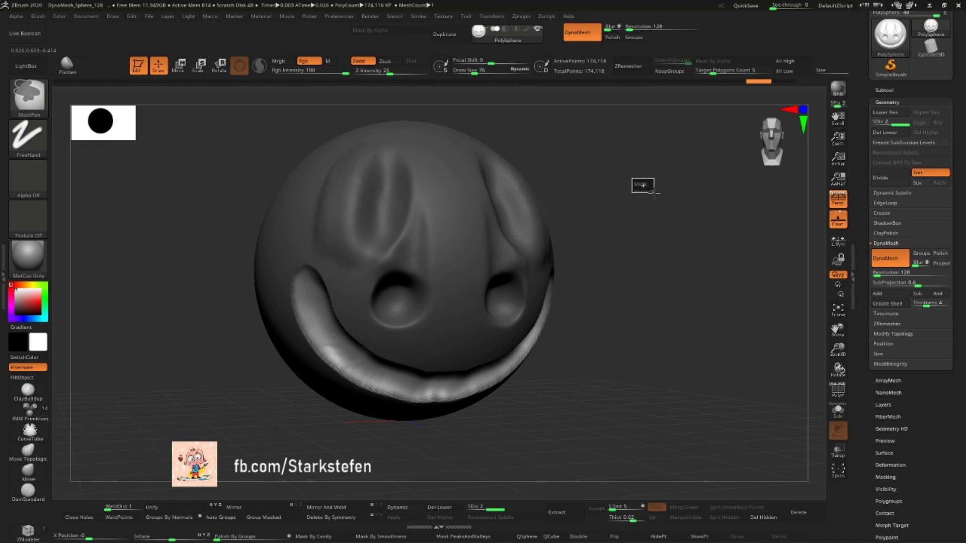
pyautogui.keyDown('ctrl'); pyautogui.moveTo(666, 200); pyautogui.dragTo(666, 199); pyautogui.keyUp('ctrl')
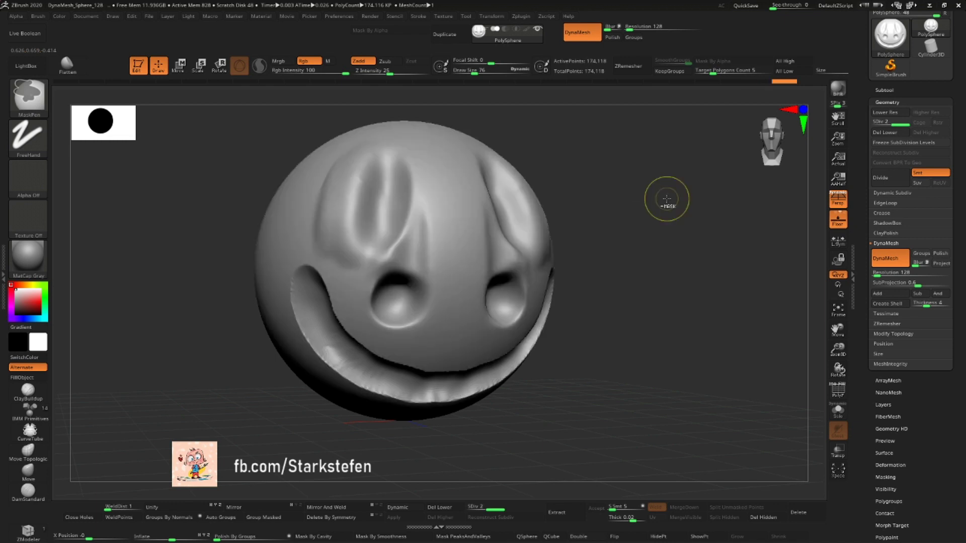
pyautogui.keyDown('ctrl'); pyautogui.click(658, 206); pyautogui.keyUp('ctrl')
pyautogui.moveTo(452, 201)
pyautogui.keyDown('ctrl'); pyautogui.keyDown('alt'); pyautogui.mouseDown()
pyautogui.moveTo(425, 181)
pyautogui.moveTo(423, 216)
pyautogui.moveTo(452, 225)
pyautogui.moveTo(431, 168)
pyautogui.moveTo(402, 212)
pyautogui.moveTo(446, 216)
pyautogui.mouseUp(); pyautogui.keyUp('alt'); pyautogui.keyUp('ctrl')
pyautogui.keyDown('ctrl'); pyautogui.moveTo(691, 146); pyautogui.dragTo(648, 309); pyautogui.keyUp('ctrl')
# - Mask the upper half of the head with a rectangle, perspective off
pyautogui.press('ctrl')
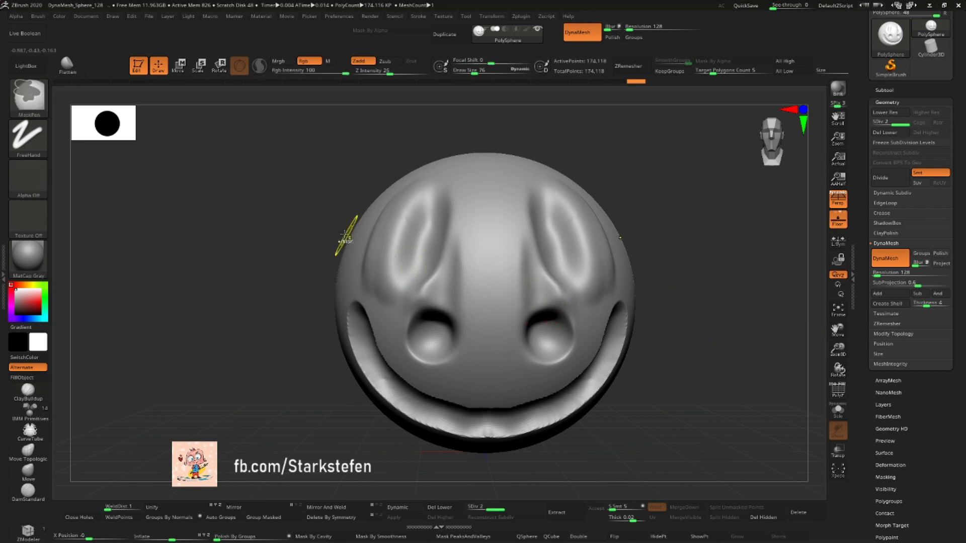
pyautogui.moveTo(245, 129)
pyautogui.keyDown('ctrl'); pyautogui.mouseDown()
pyautogui.moveTo(357, 224)
pyautogui.moveTo(693, 405)
pyautogui.mouseUp(); pyautogui.keyUp('ctrl')
pyautogui.click(837, 200)
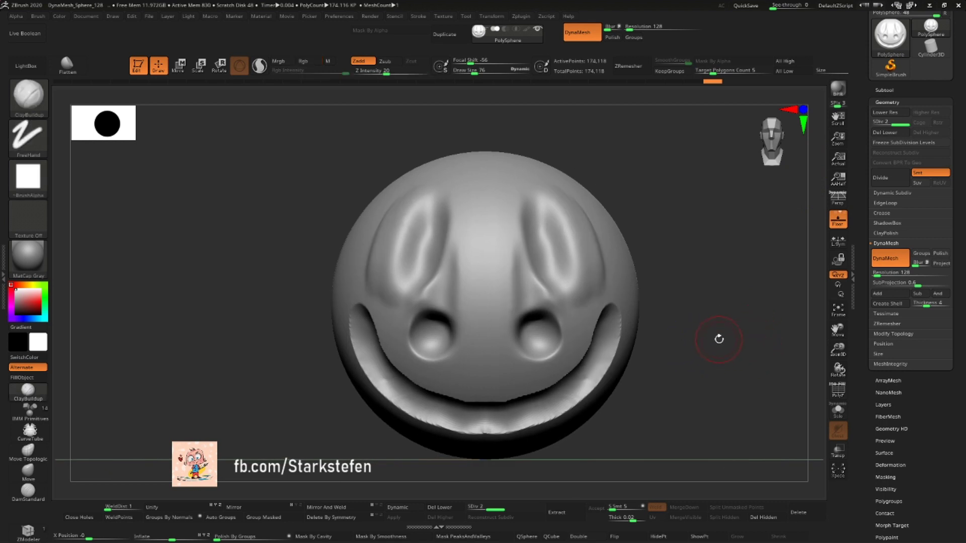
pyautogui.moveTo(262, 147)
pyautogui.keyDown('ctrl'); pyautogui.mouseDown()
pyautogui.moveTo(729, 289)
pyautogui.moveTo(728, 280)
pyautogui.mouseUp(); pyautogui.keyUp('ctrl')
pyautogui.moveTo(747, 324); pyautogui.dragTo(747, 324)
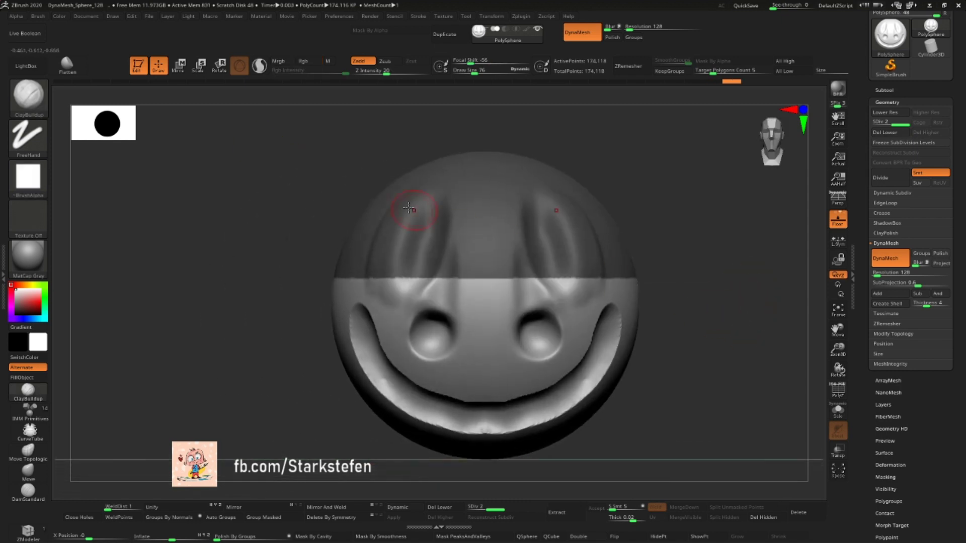
# - Drag the lower half down with the Move gizmo, clear the mask, and smooth the join
pyautogui.click(181, 67)
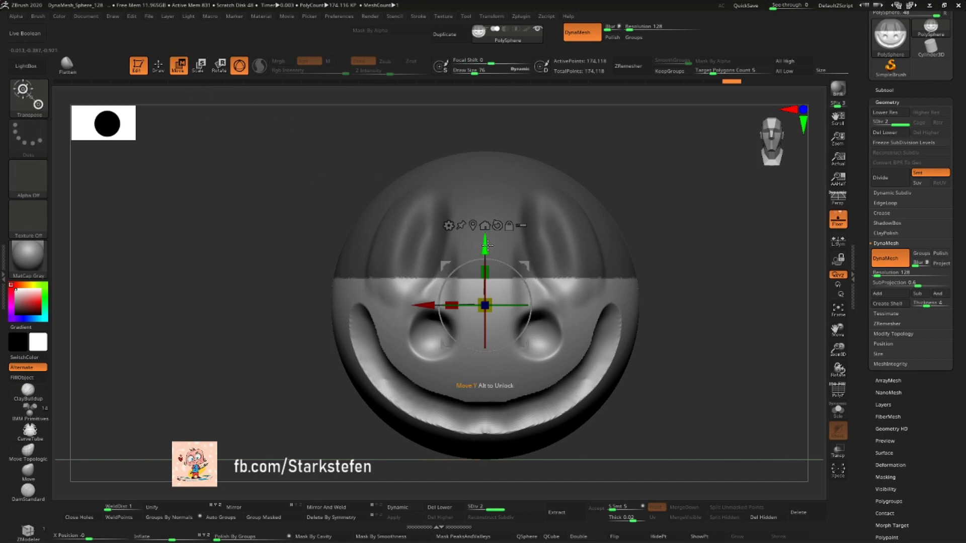
pyautogui.moveTo(486, 247); pyautogui.dragTo(485, 275)
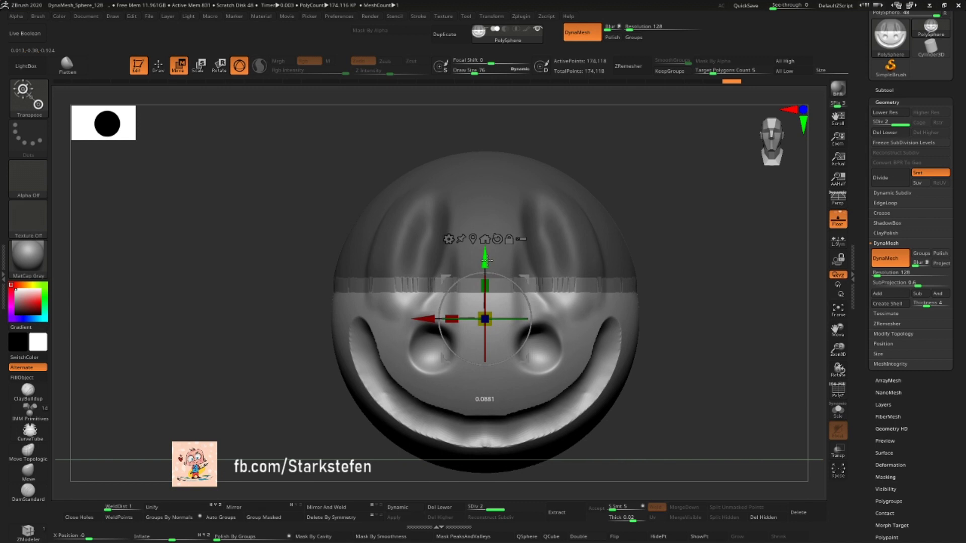
pyautogui.click(165, 70)
pyautogui.keyDown('ctrl'); pyautogui.click(657, 274); pyautogui.keyUp('ctrl')
pyautogui.moveTo(540, 296)
pyautogui.keyDown('shift'); pyautogui.mouseDown()
pyautogui.moveTo(508, 292)
pyautogui.moveTo(557, 301)
pyautogui.moveTo(514, 289)
pyautogui.mouseUp(); pyautogui.keyUp('shift')
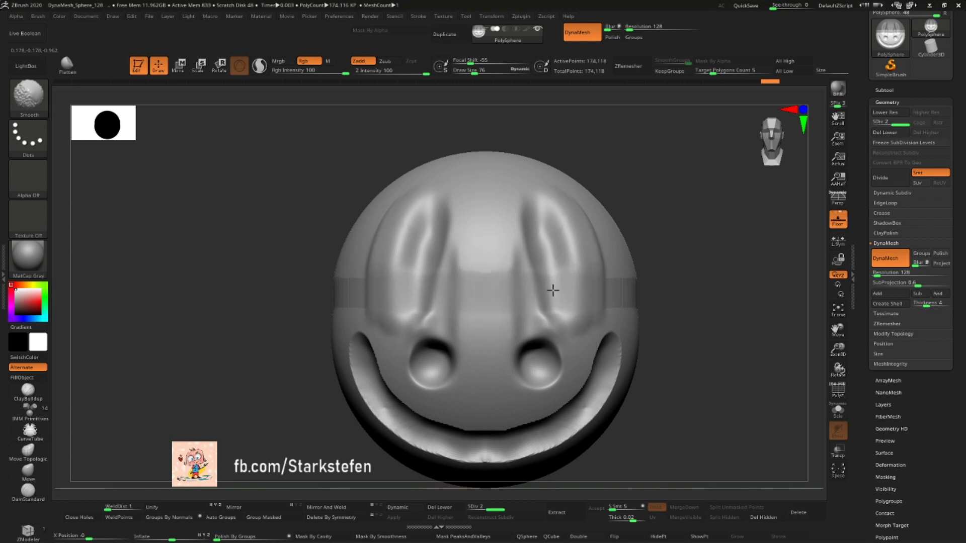
pyautogui.click(838, 390)
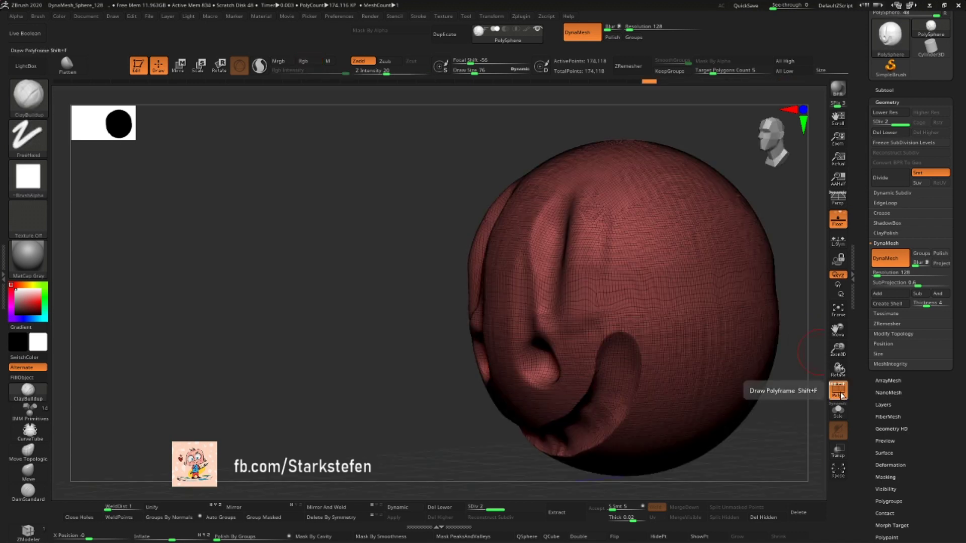
# - Frame the head facing left and delete its lower subdivision levels
pyautogui.keyDown('shift'); pyautogui.moveTo(802, 384); pyautogui.dragTo(800, 373); pyautogui.keyUp('shift')
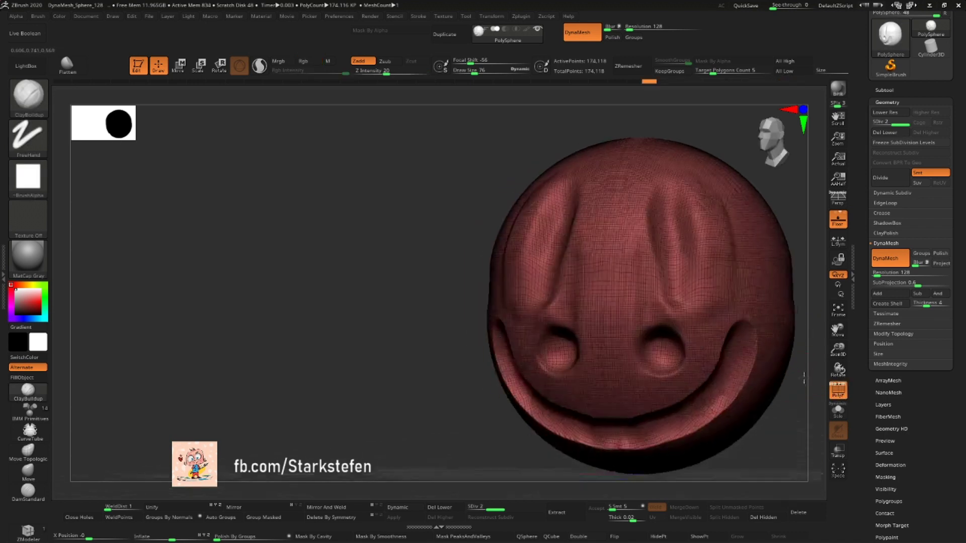
pyautogui.moveTo(837, 330)
pyautogui.mouseDown()
pyautogui.moveTo(789, 345)
pyautogui.moveTo(844, 399)
pyautogui.mouseUp()
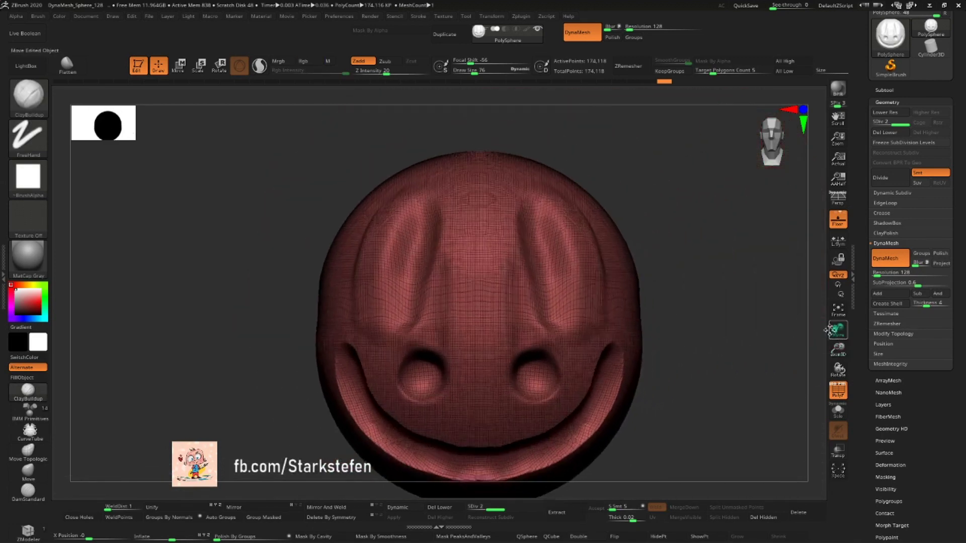
pyautogui.moveTo(748, 386); pyautogui.dragTo(518, 323)
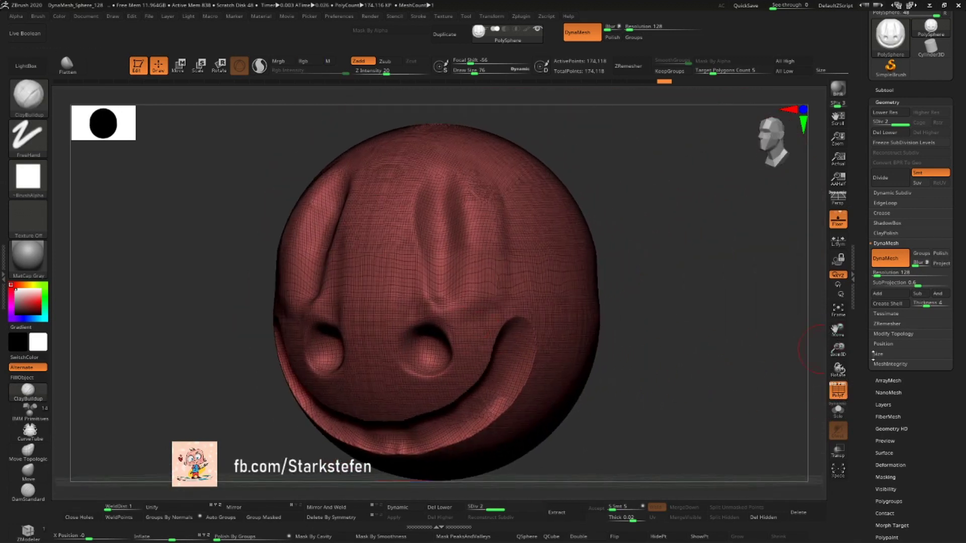
pyautogui.click(838, 391)
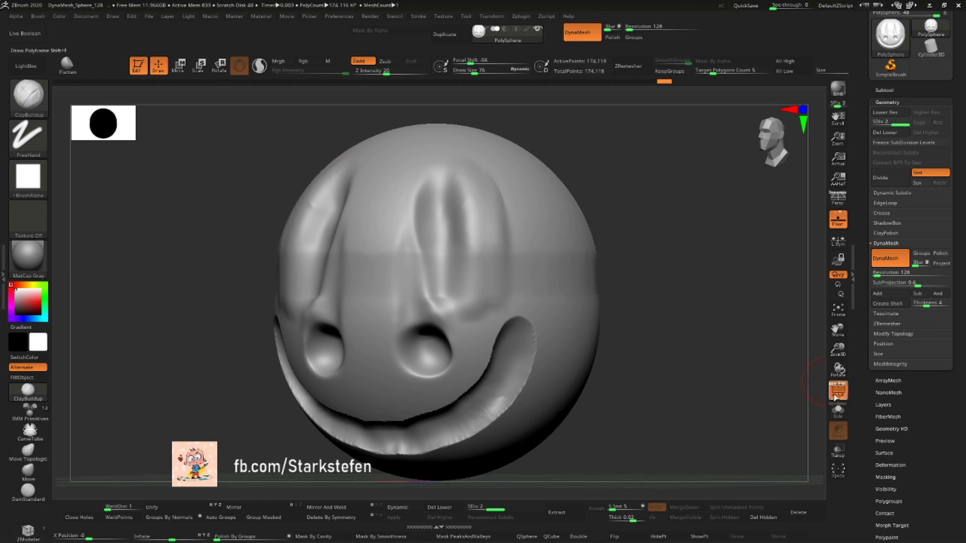
pyautogui.click(837, 392)
pyautogui.click(440, 508)
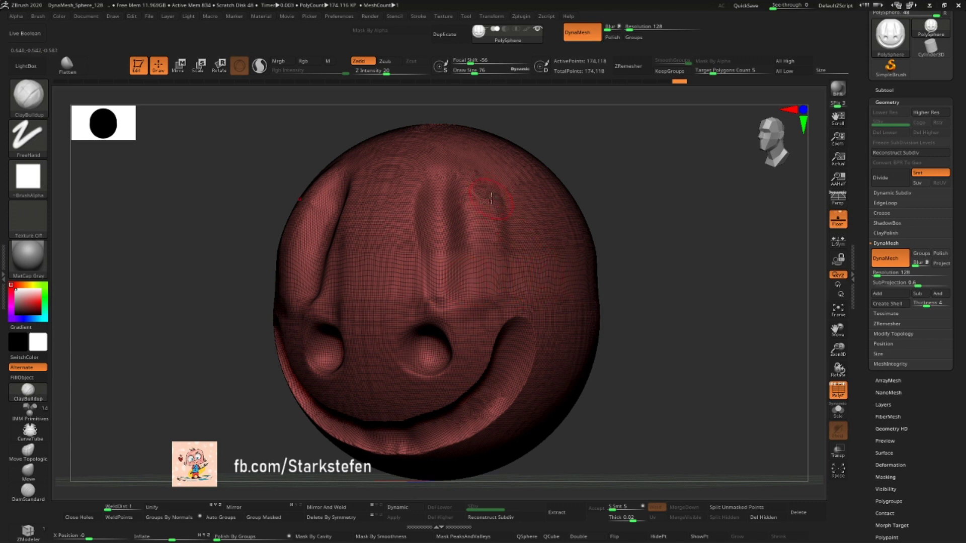
# - With Move Topologic and X symmetry, pull mirrored spikes from the head's sides and top
pyautogui.click(18, 108)
pyautogui.click(361, 109)
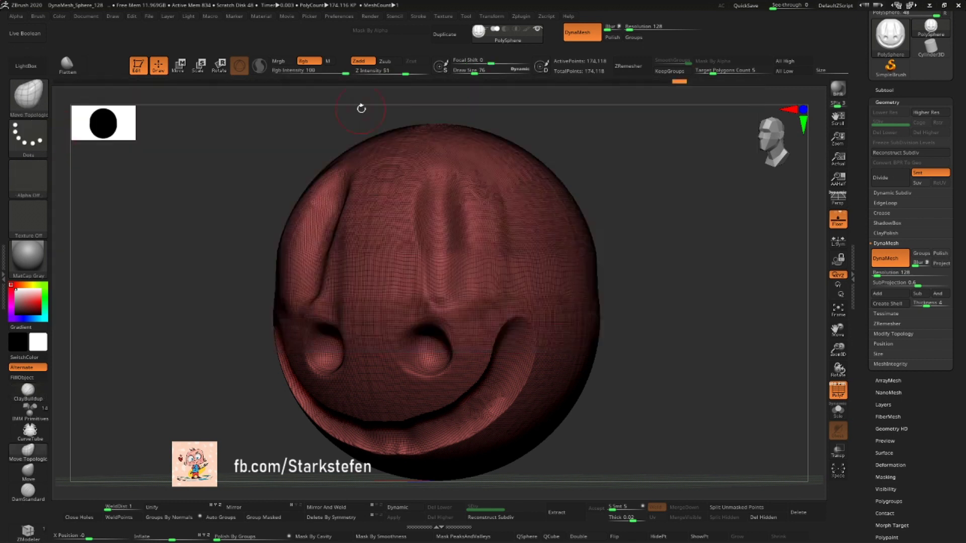
pyautogui.moveTo(592, 294); pyautogui.dragTo(672, 277)
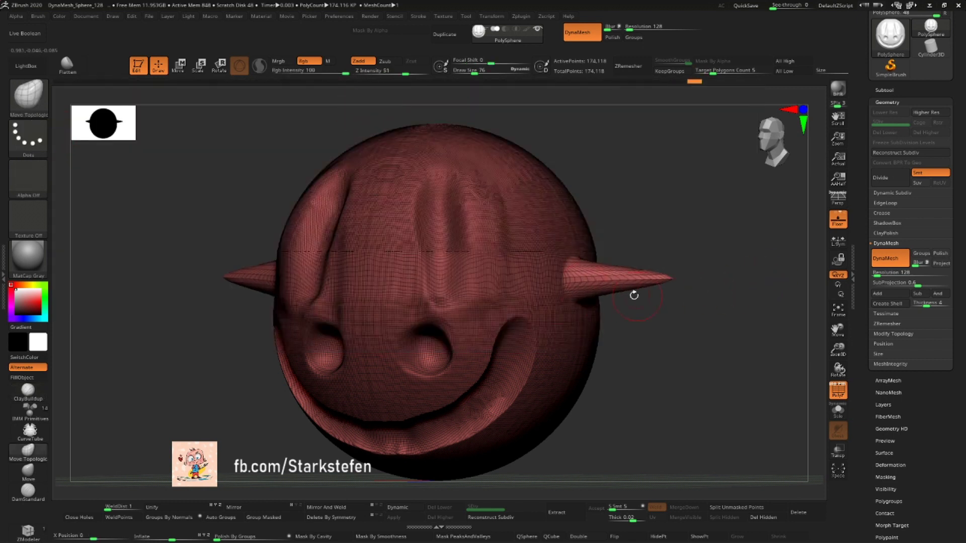
pyautogui.moveTo(530, 199); pyautogui.dragTo(599, 151)
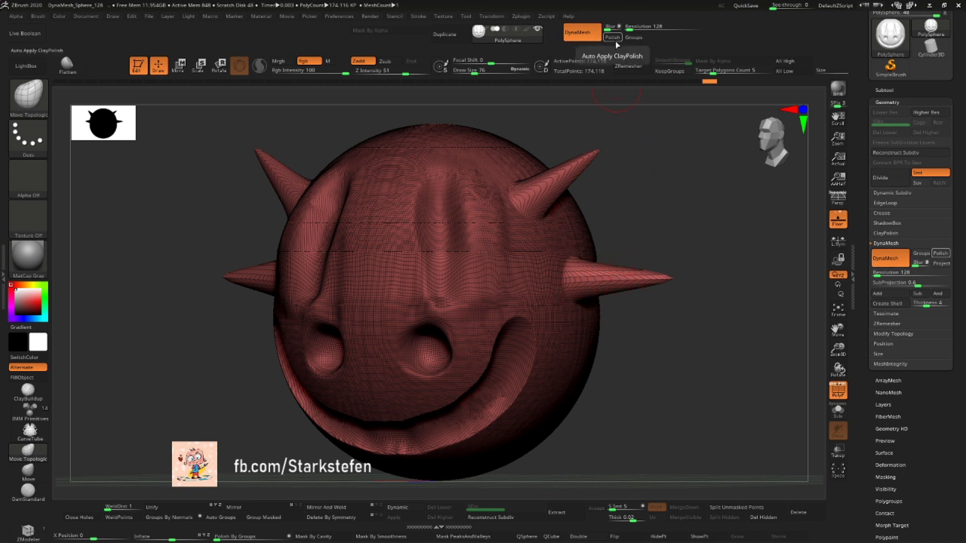
# - Try DynaMesh remeshes at lower resolutions and undo each one that loses detail
pyautogui.click(584, 40)
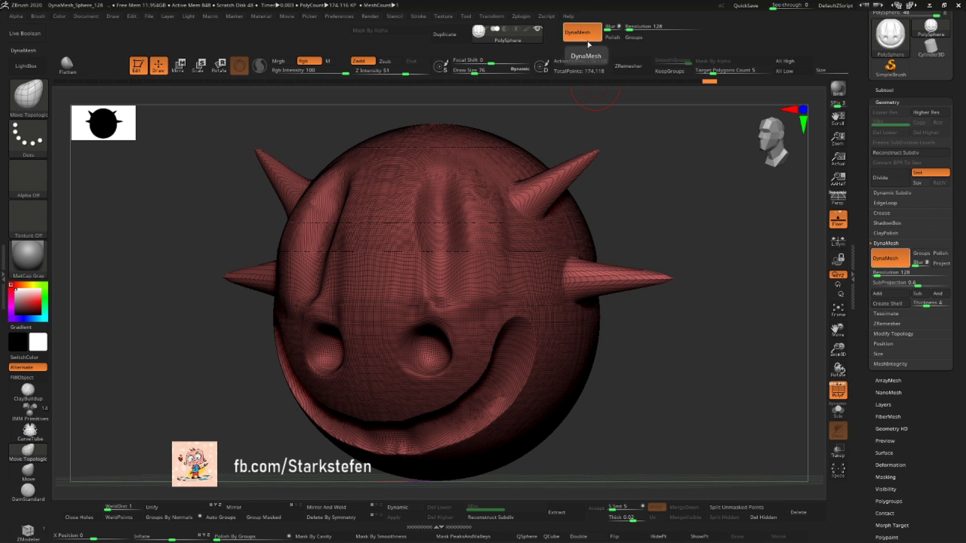
pyautogui.moveTo(612, 27)
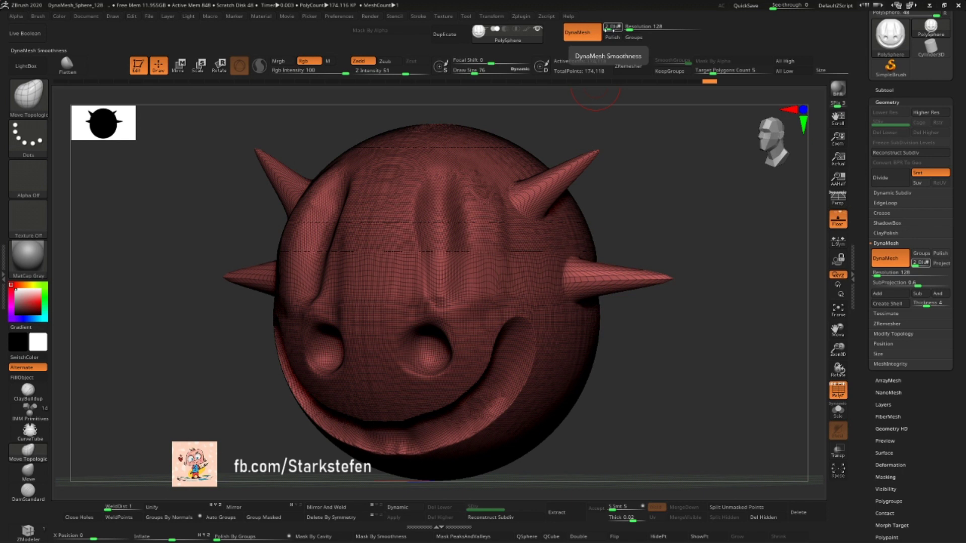
pyautogui.click(607, 29)
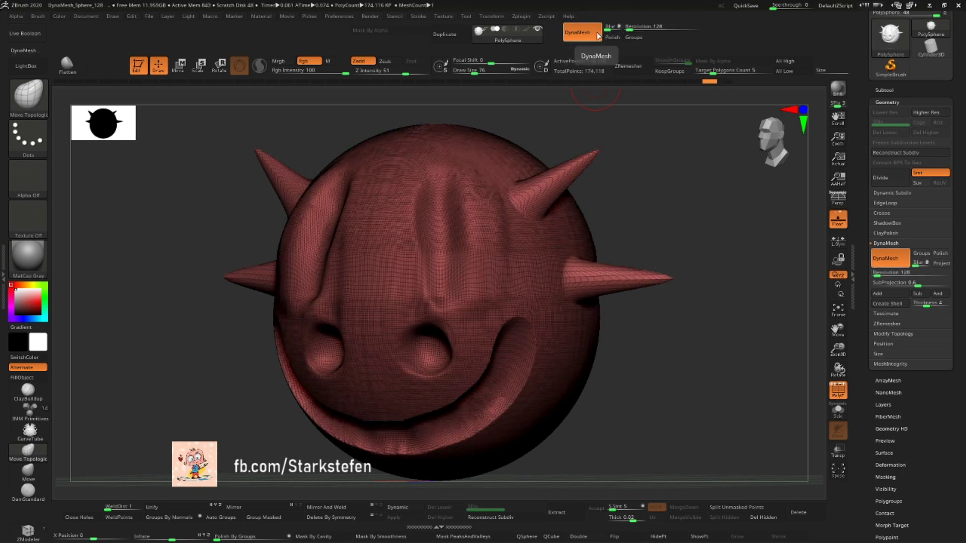
pyautogui.hotkey('ctrl', 'z')
pyautogui.moveTo(629, 28); pyautogui.dragTo(634, 30)
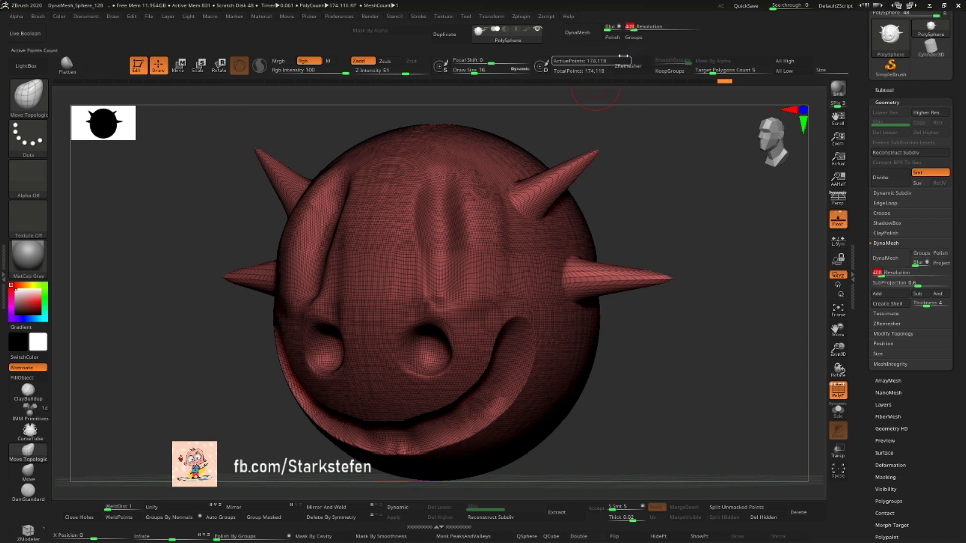
pyautogui.click(584, 44)
pyautogui.click(584, 37)
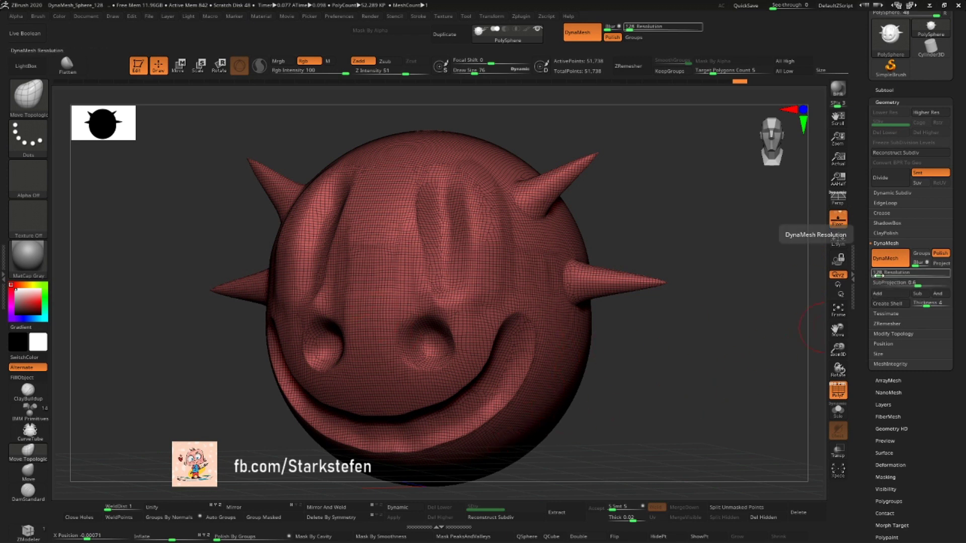
pyautogui.hotkey('ctrl', 'z')
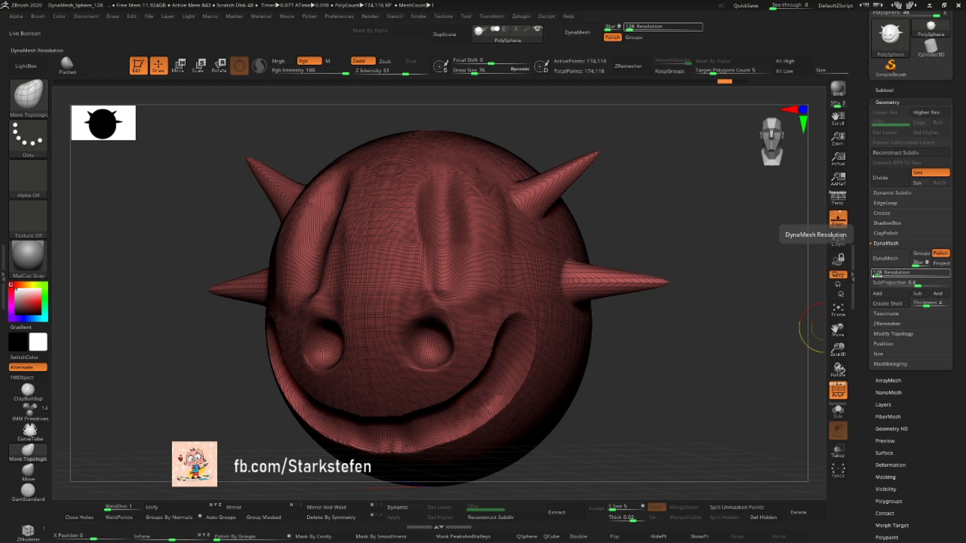
# - DynaMesh at resolution 352 with Blur 0, reaching about 393,481 points
pyautogui.moveTo(877, 275); pyautogui.dragTo(880, 275)
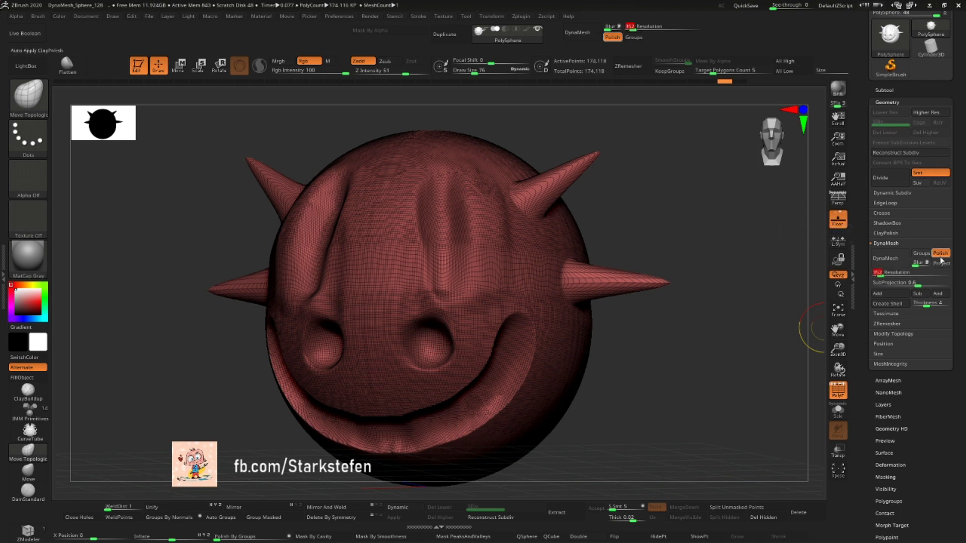
pyautogui.click(912, 262)
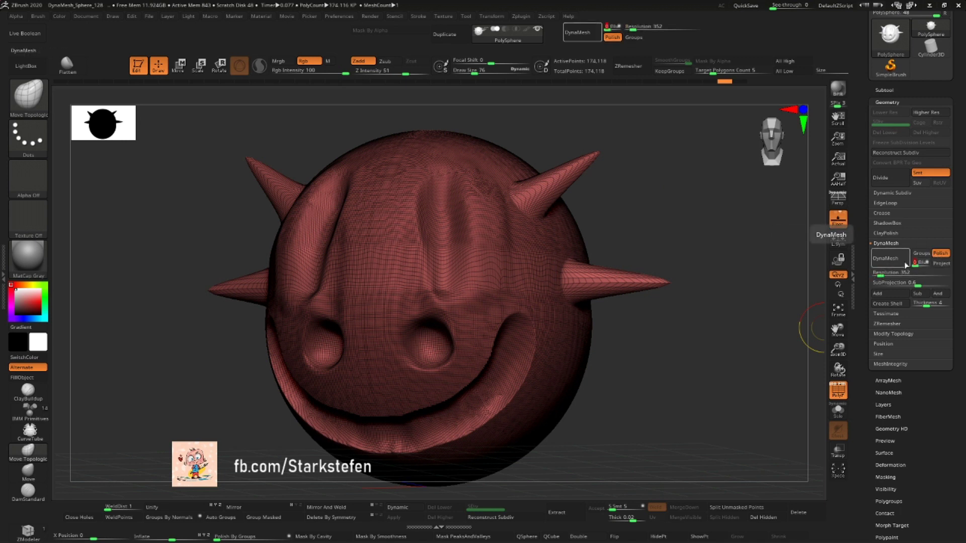
pyautogui.click(889, 258)
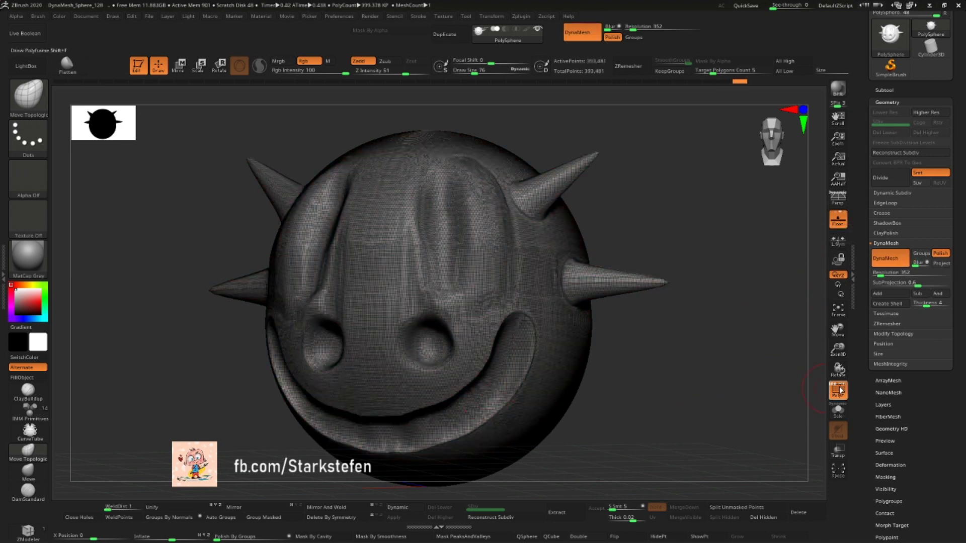
pyautogui.click(838, 391)
pyautogui.moveTo(628, 362); pyautogui.dragTo(561, 380)
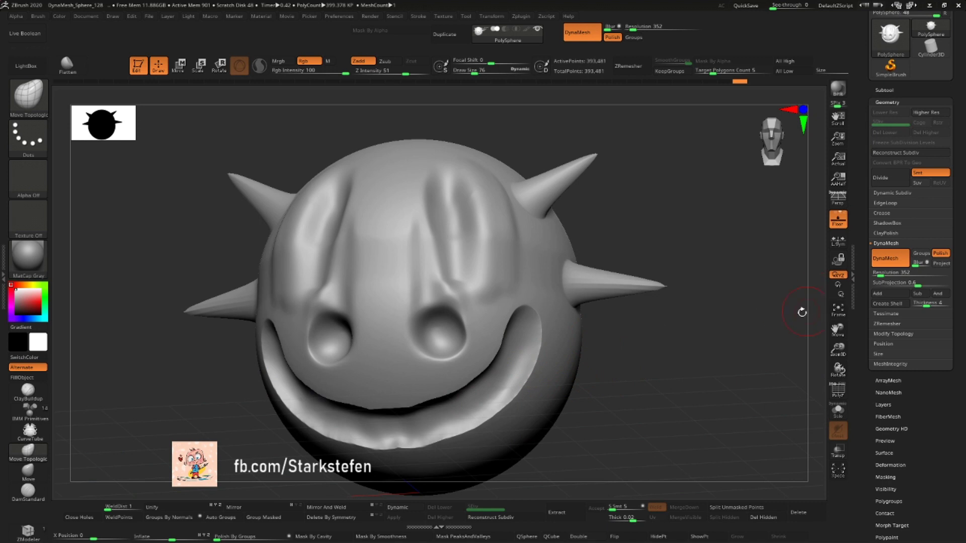
# - Turn the spiky head to face front and show the Subtool list with its single PolySphere
pyautogui.press('shift')
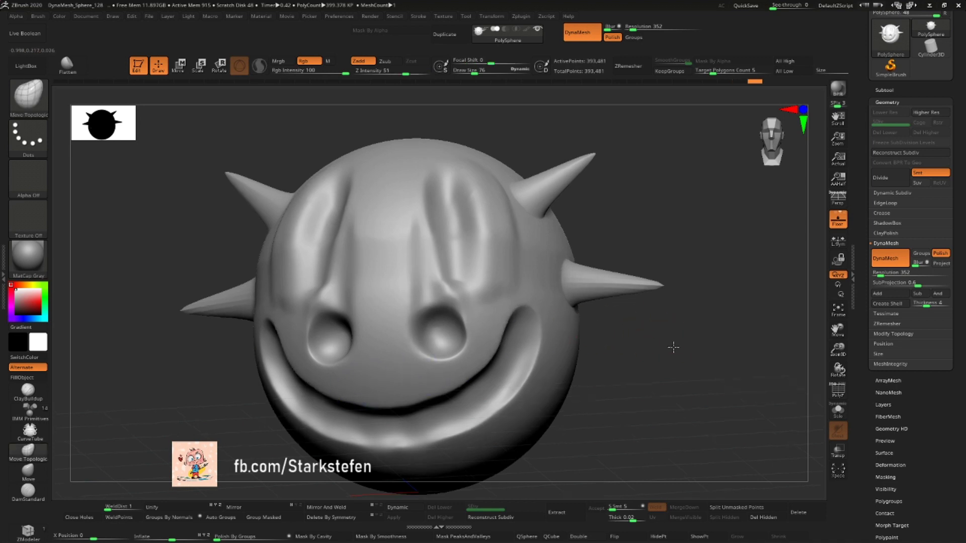
pyautogui.moveTo(675, 345); pyautogui.dragTo(795, 349)
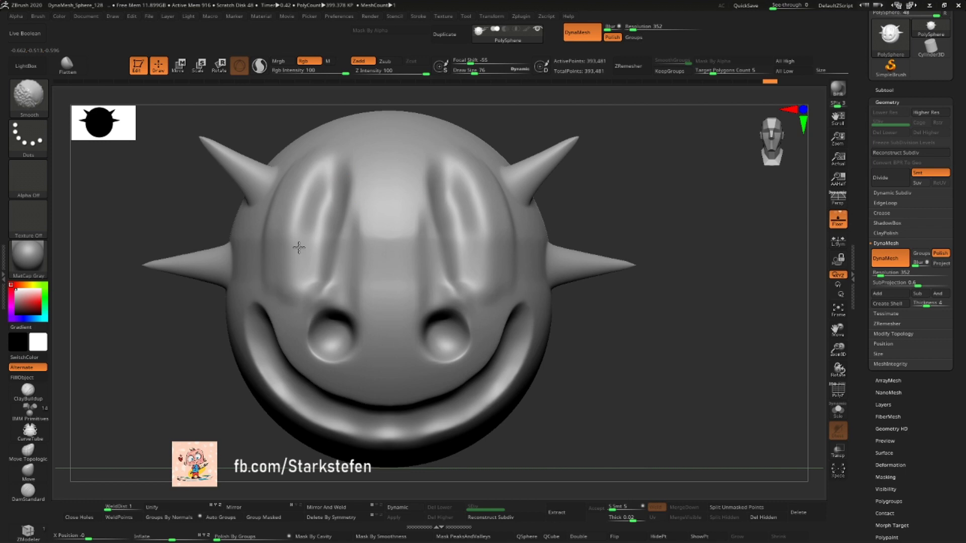
pyautogui.moveTo(685, 327); pyautogui.dragTo(677, 334)
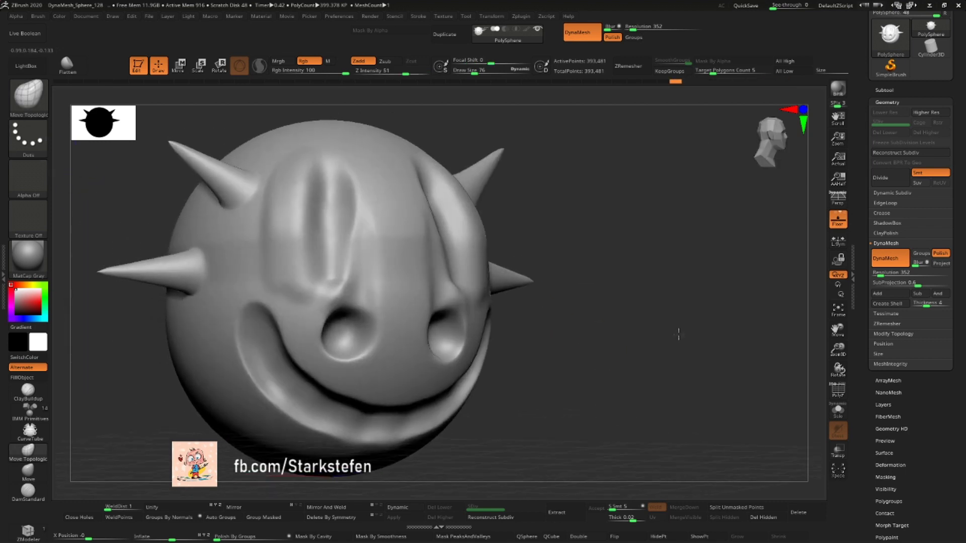
pyautogui.moveTo(837, 329)
pyautogui.mouseDown()
pyautogui.moveTo(867, 337)
pyautogui.moveTo(798, 345)
pyautogui.mouseUp()
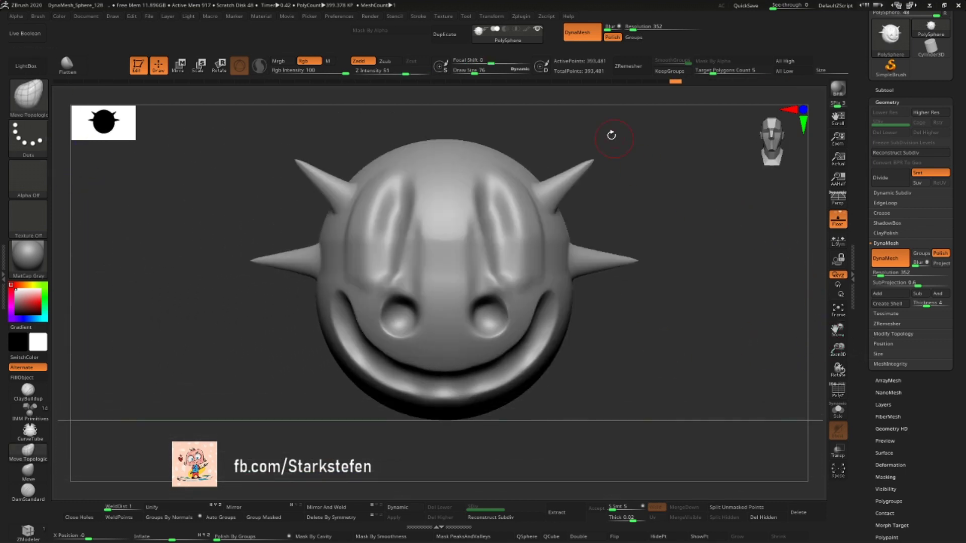
pyautogui.click(884, 90)
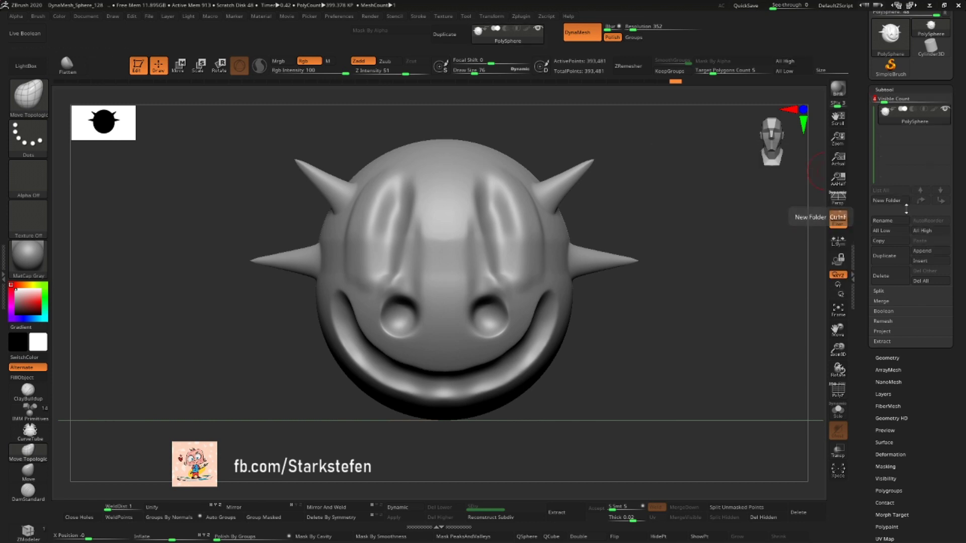
# - Append a Sphere3D subtool and make it the active subtool
pyautogui.click(930, 257)
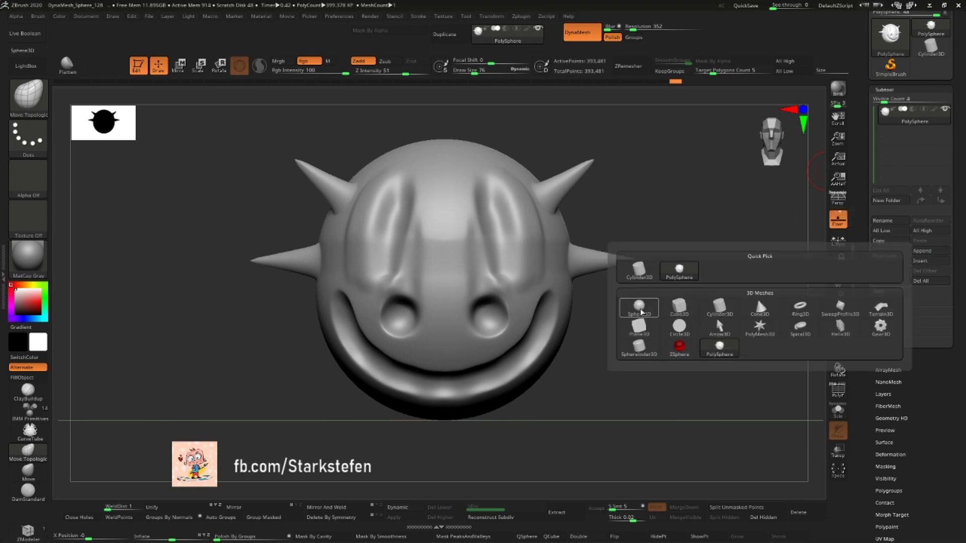
pyautogui.click(642, 313)
pyautogui.click(900, 133)
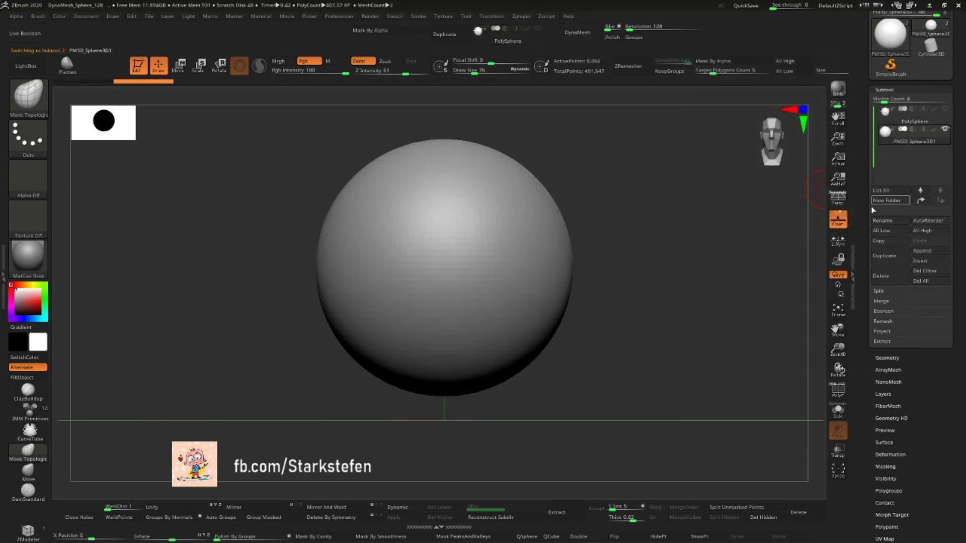
pyautogui.click(837, 395)
pyautogui.moveTo(837, 348); pyautogui.dragTo(839, 335)
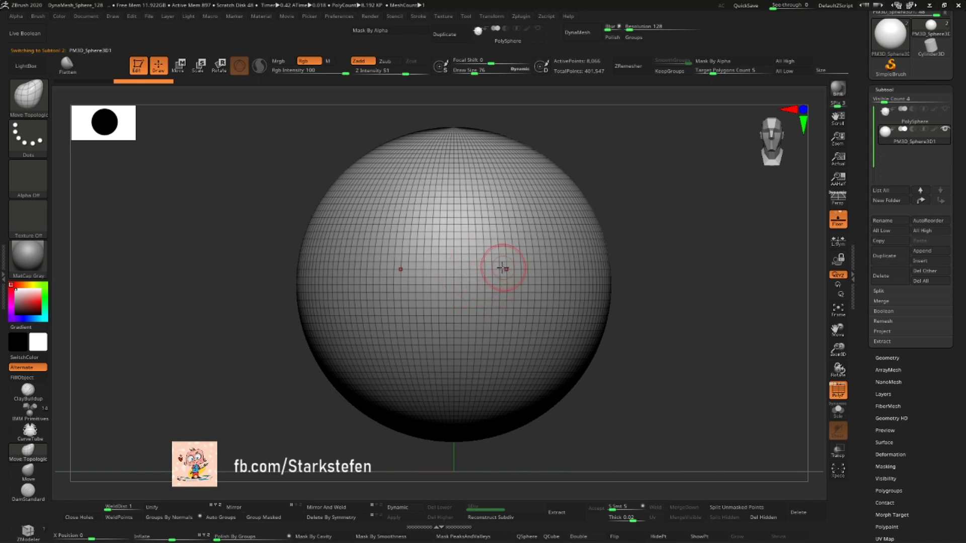
pyautogui.keyDown('alt'); pyautogui.moveTo(689, 250); pyautogui.dragTo(663, 179); pyautogui.keyUp('alt')
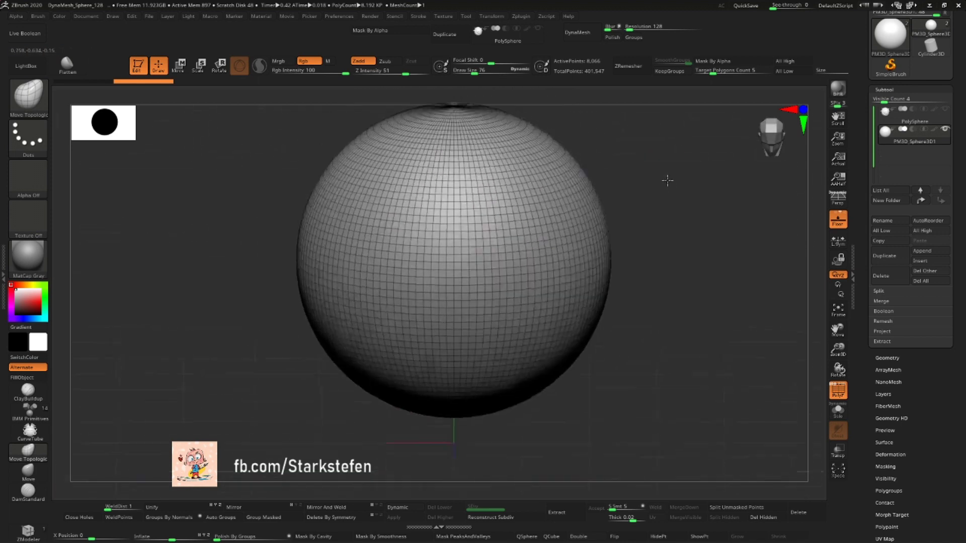
# - DynaMesh the sphere at resolution 296 and scale it down to about half size
pyautogui.moveTo(629, 29); pyautogui.dragTo(635, 29)
pyautogui.click(578, 32)
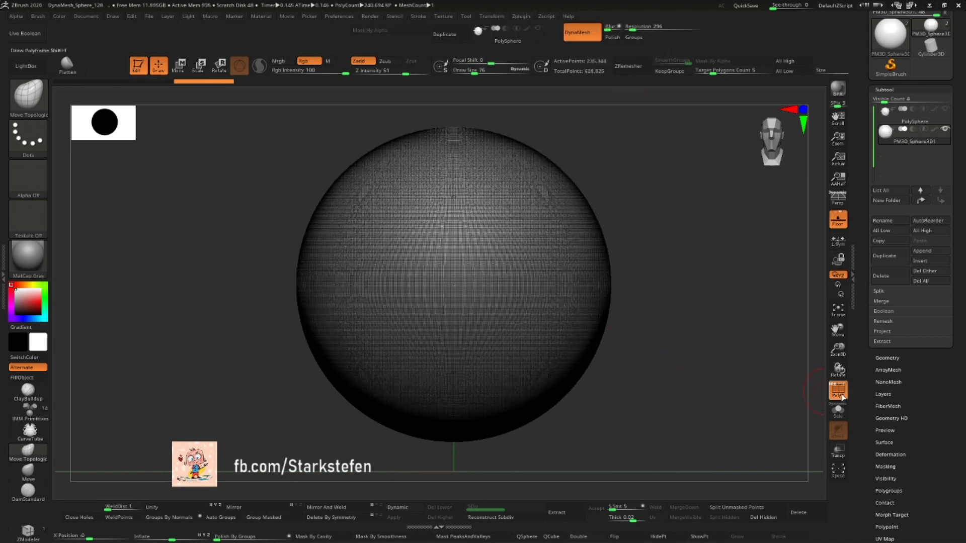
pyautogui.click(838, 392)
pyautogui.moveTo(838, 348); pyautogui.dragTo(836, 363)
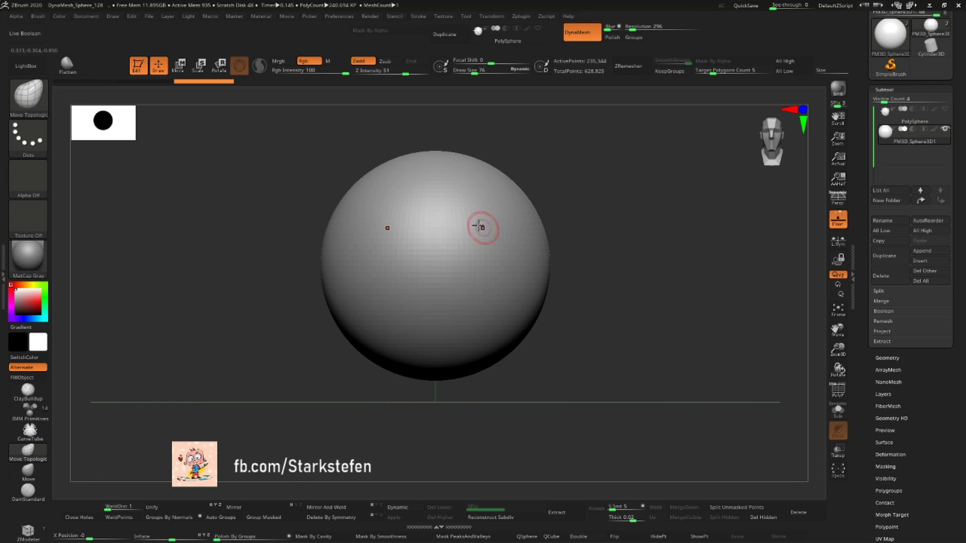
pyautogui.press('e')
pyautogui.moveTo(435, 265); pyautogui.dragTo(362, 250)
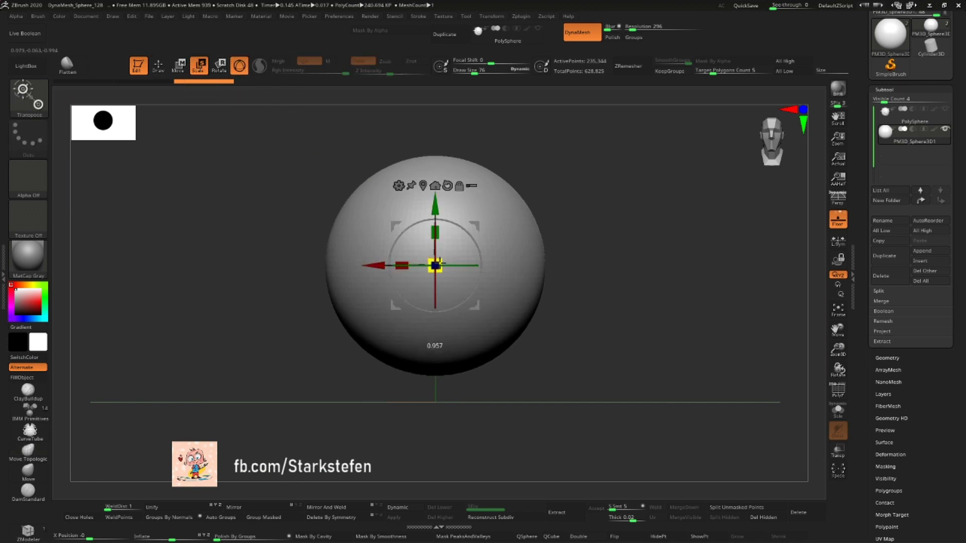
pyautogui.click(167, 74)
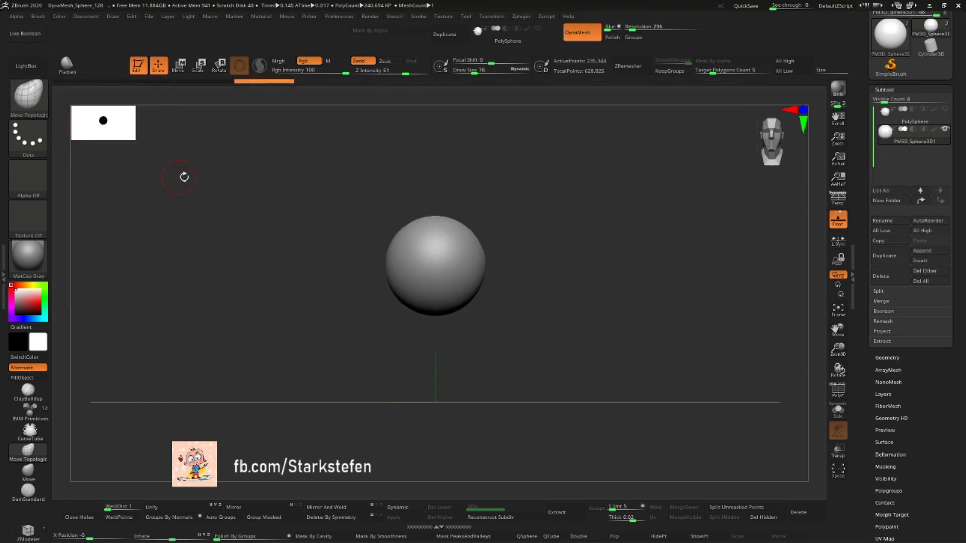
pyautogui.press('b')
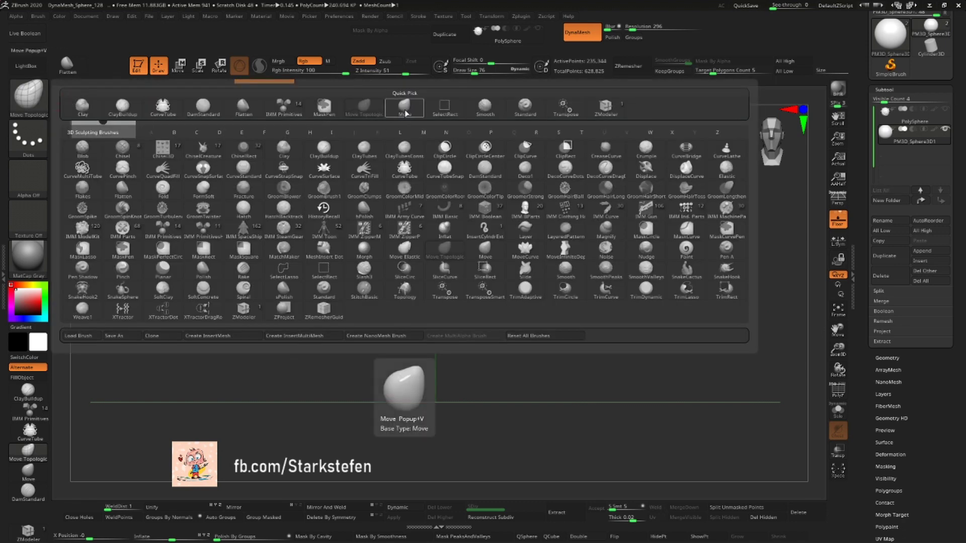
# - Pull the sphere into a stretched egg with bulging sides
pyautogui.click(364, 107)
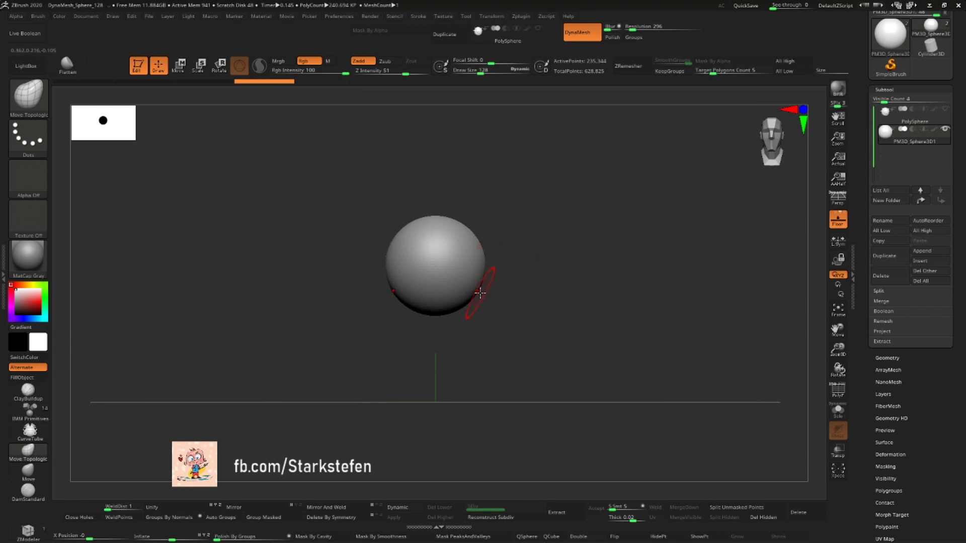
pyautogui.moveTo(572, 252); pyautogui.dragTo(554, 252)
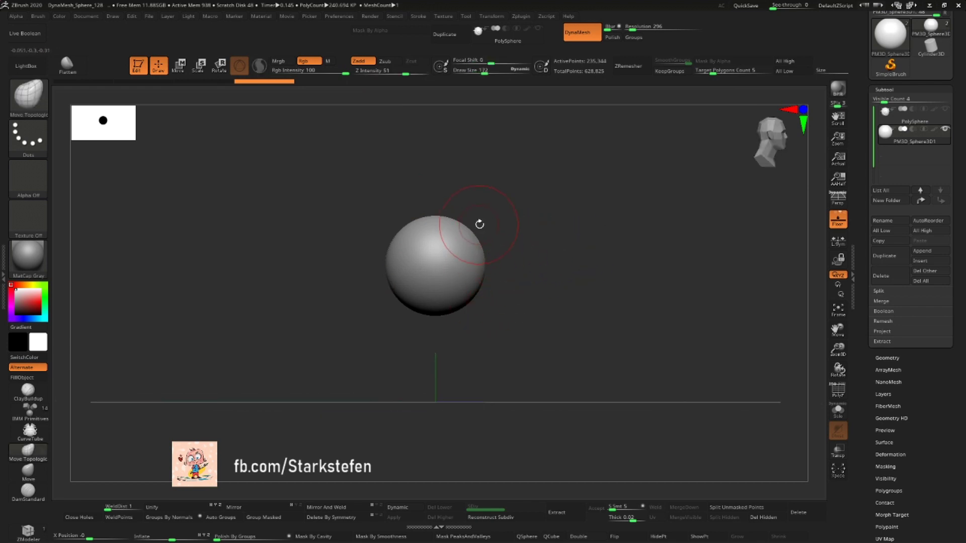
pyautogui.moveTo(473, 238)
pyautogui.mouseDown()
pyautogui.moveTo(502, 229)
pyautogui.moveTo(518, 248)
pyautogui.mouseUp()
pyautogui.moveTo(403, 262)
pyautogui.mouseDown()
pyautogui.moveTo(416, 274)
pyautogui.moveTo(400, 221)
pyautogui.mouseUp()
pyautogui.press(']')
pyautogui.moveTo(473, 215)
pyautogui.mouseDown()
pyautogui.moveTo(501, 229)
pyautogui.moveTo(518, 279)
pyautogui.mouseUp()
pyautogui.moveTo(410, 237)
pyautogui.mouseDown()
pyautogui.moveTo(375, 266)
pyautogui.moveTo(406, 302)
pyautogui.moveTo(446, 276)
pyautogui.moveTo(389, 246)
pyautogui.mouseUp()
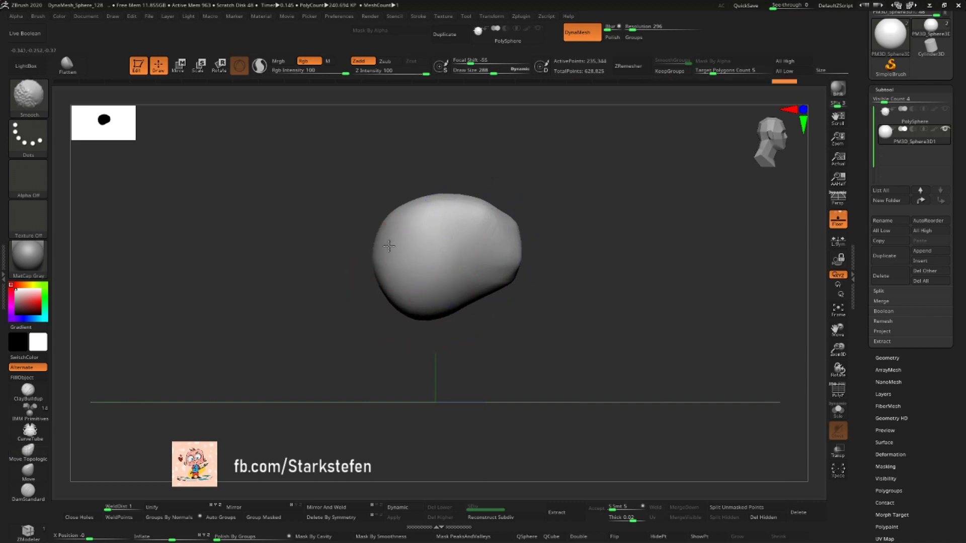
# - From the front, bulge the blob's shoulders and left side, then lower DynaMesh resolution to 128
pyautogui.moveTo(578, 233)
pyautogui.keyDown('shift'); pyautogui.mouseDown()
pyautogui.moveTo(614, 252)
pyautogui.moveTo(578, 266)
pyautogui.mouseUp(); pyautogui.keyUp('shift')
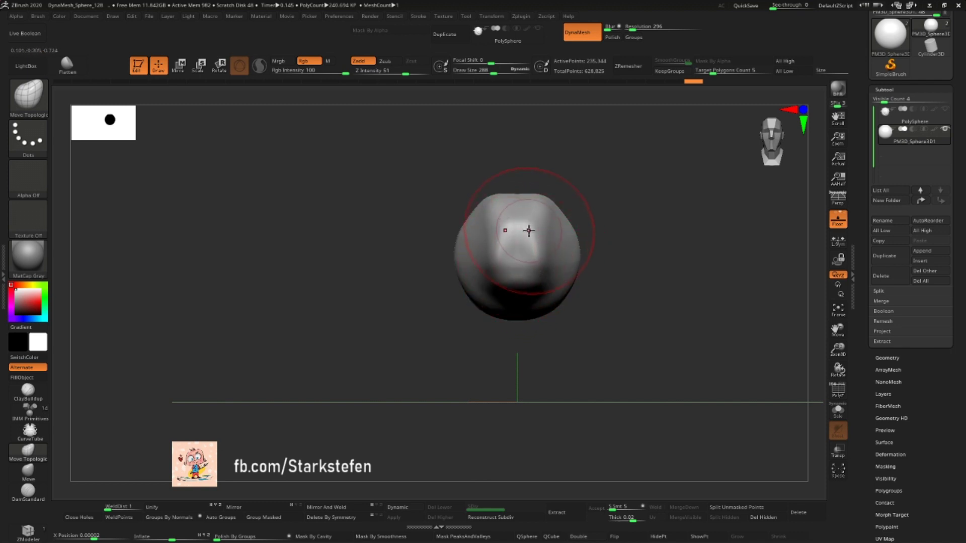
pyautogui.moveTo(576, 241)
pyautogui.mouseDown()
pyautogui.moveTo(573, 211)
pyautogui.moveTo(571, 233)
pyautogui.moveTo(649, 217)
pyautogui.mouseUp()
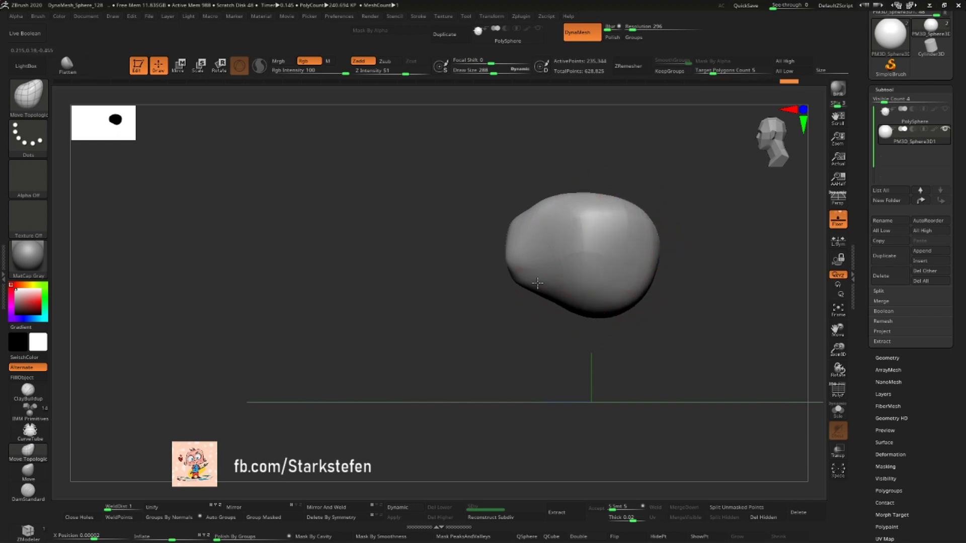
pyautogui.moveTo(512, 245); pyautogui.dragTo(502, 252)
pyautogui.hotkey('shift', 'f')
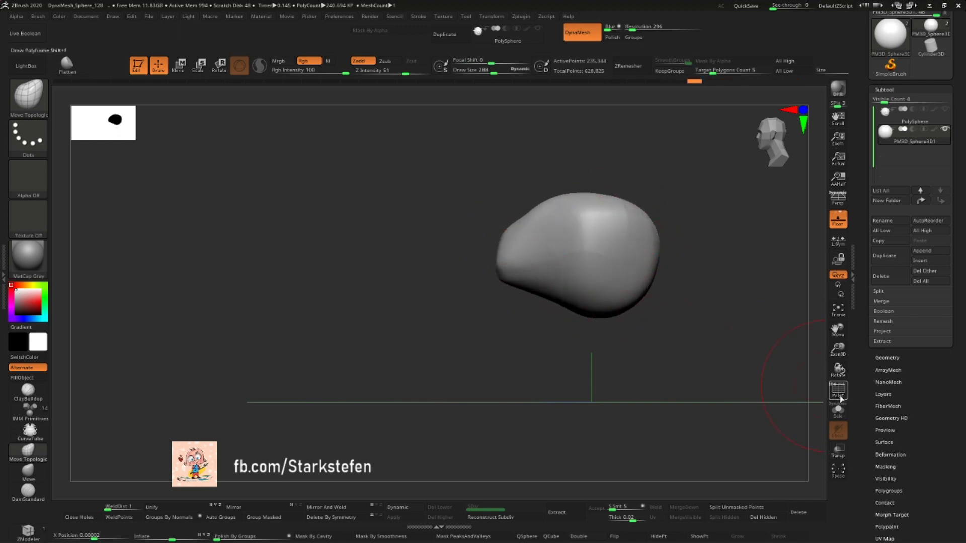
pyautogui.click(838, 390)
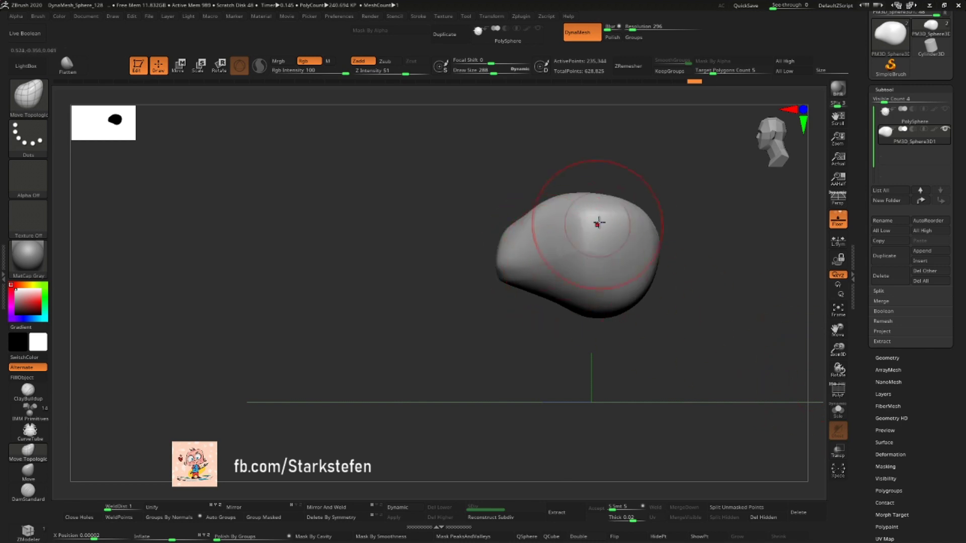
pyautogui.moveTo(632, 29); pyautogui.dragTo(628, 29)
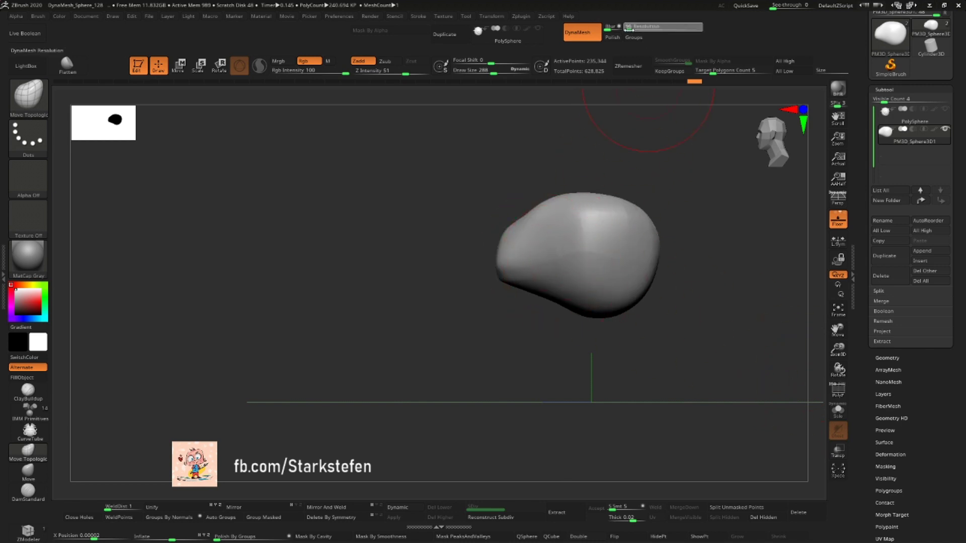
# - Try masking rectangular areas of the blob, then undo back to the lighter unmasked mesh
pyautogui.press('ctrl')
pyautogui.keyDown('ctrl'); pyautogui.moveTo(666, 163); pyautogui.dragTo(711, 180); pyautogui.keyUp('ctrl')
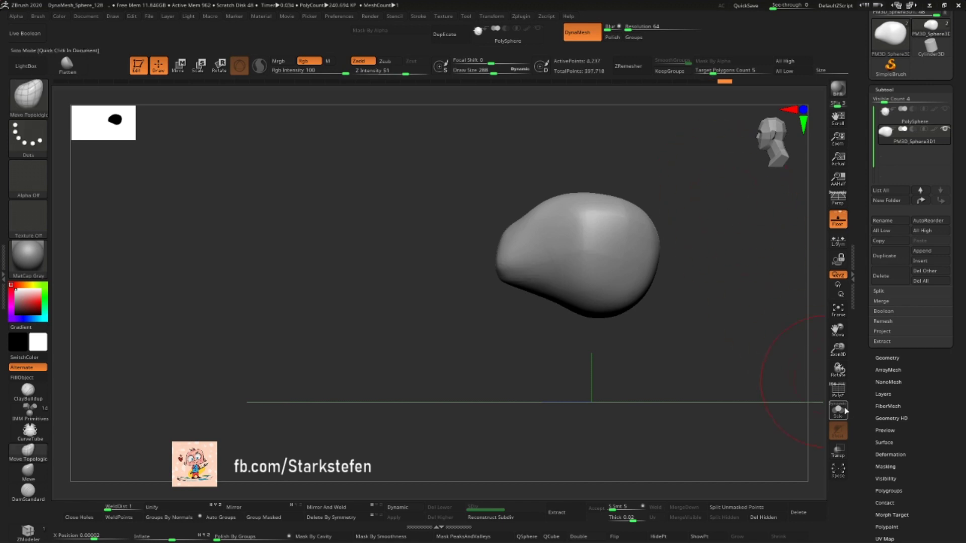
pyautogui.click(838, 390)
pyautogui.keyDown('ctrl'); pyautogui.click(629, 337); pyautogui.keyUp('ctrl')
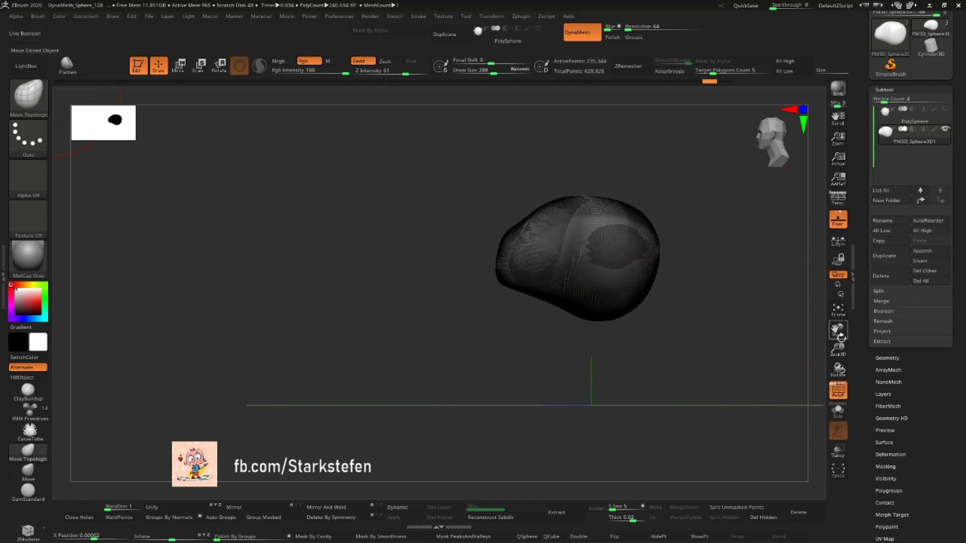
pyautogui.moveTo(628, 338); pyautogui.dragTo(676, 213)
pyautogui.press('ctrl')
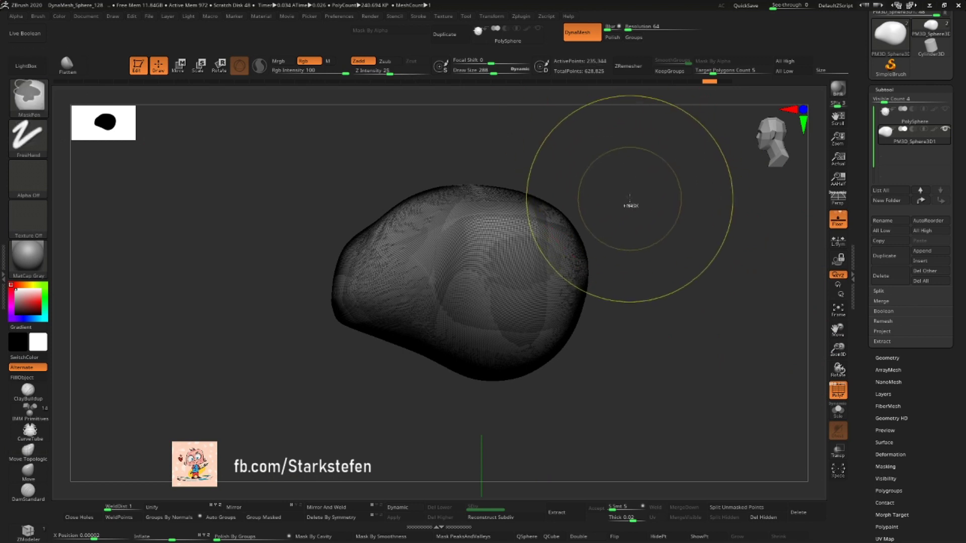
pyautogui.keyDown('ctrl'); pyautogui.moveTo(639, 200); pyautogui.dragTo(703, 224); pyautogui.keyUp('ctrl')
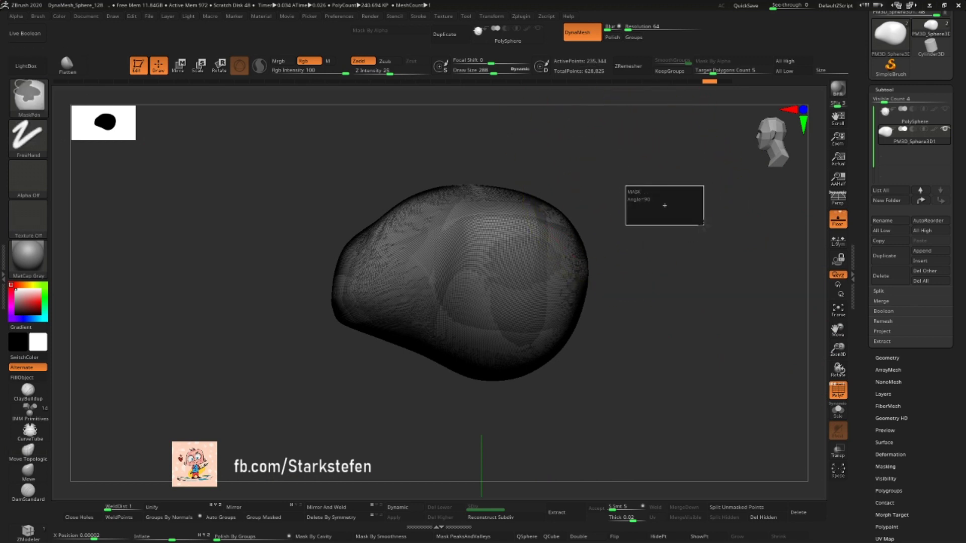
pyautogui.moveTo(704, 226)
pyautogui.keyDown('ctrl'); pyautogui.mouseDown()
pyautogui.moveTo(715, 224)
pyautogui.moveTo(715, 244)
pyautogui.moveTo(691, 262)
pyautogui.moveTo(498, 225)
pyautogui.mouseUp(); pyautogui.keyUp('ctrl')
pyautogui.hotkey('ctrl', 'z')
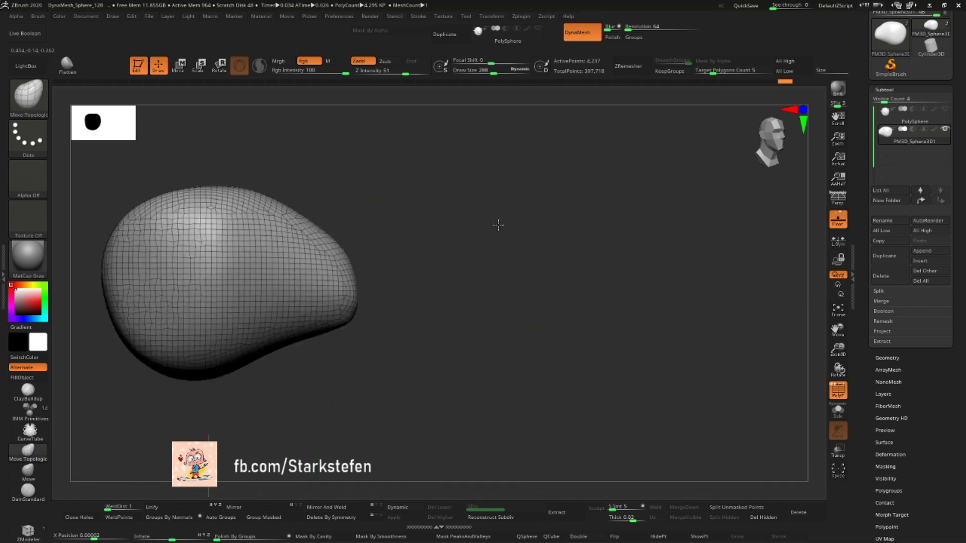
# - Pull the blob's end into a long tapered club and remesh it into an even grid
pyautogui.moveTo(347, 266); pyautogui.dragTo(553, 284)
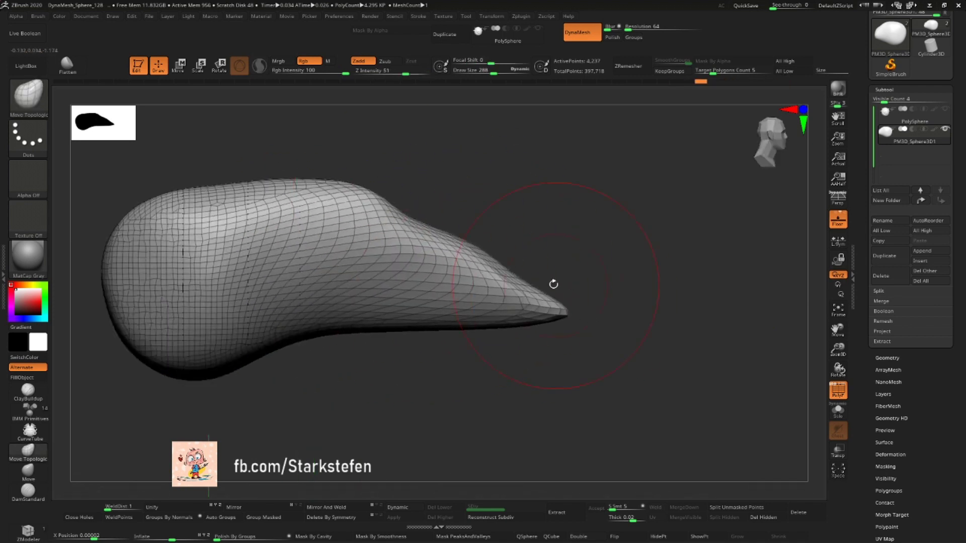
pyautogui.moveTo(496, 339)
pyautogui.mouseDown()
pyautogui.moveTo(611, 314)
pyautogui.moveTo(654, 242)
pyautogui.mouseUp()
pyautogui.moveTo(591, 237); pyautogui.dragTo(544, 226)
pyautogui.moveTo(503, 302); pyautogui.dragTo(469, 317)
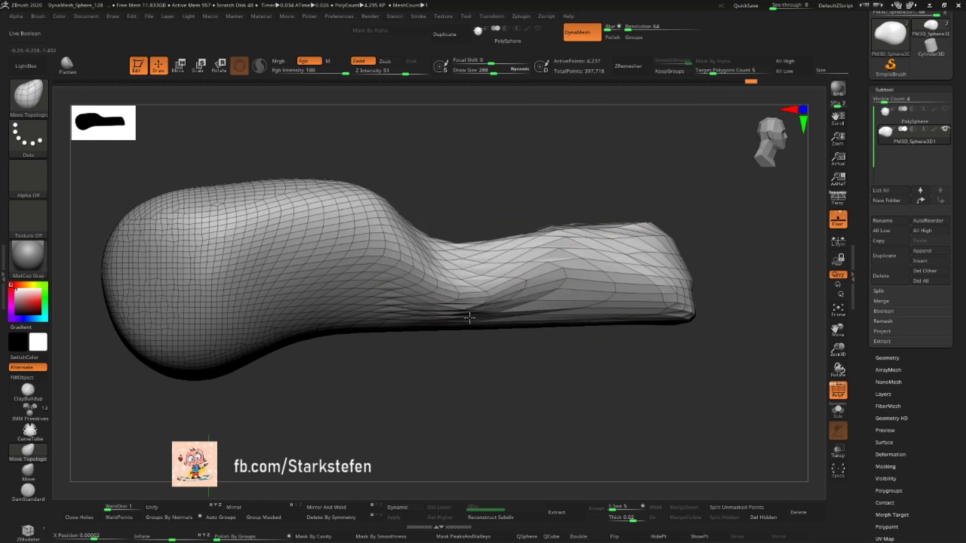
pyautogui.press('ctrl')
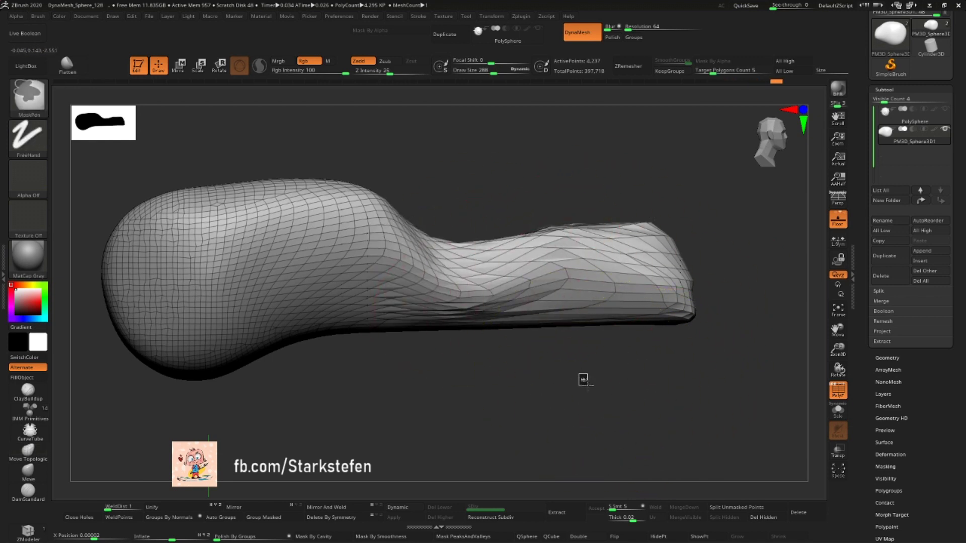
pyautogui.keyDown('ctrl'); pyautogui.moveTo(590, 382); pyautogui.dragTo(625, 388); pyautogui.keyUp('ctrl')
# - Stretch the tip longer and sculpt a bump near it plus a hump and valley mid-body
pyautogui.moveTo(629, 181); pyautogui.dragTo(649, 265)
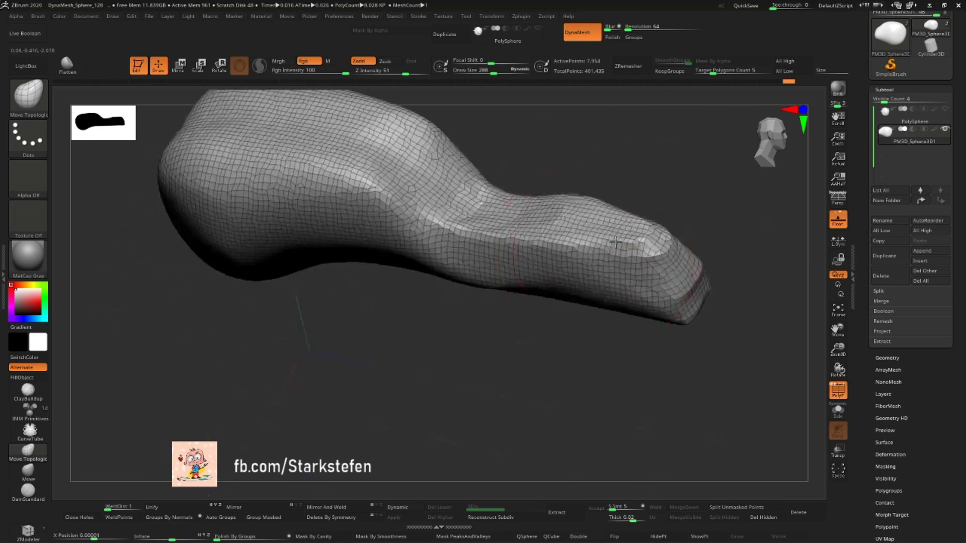
pyautogui.moveTo(748, 272); pyautogui.dragTo(787, 329)
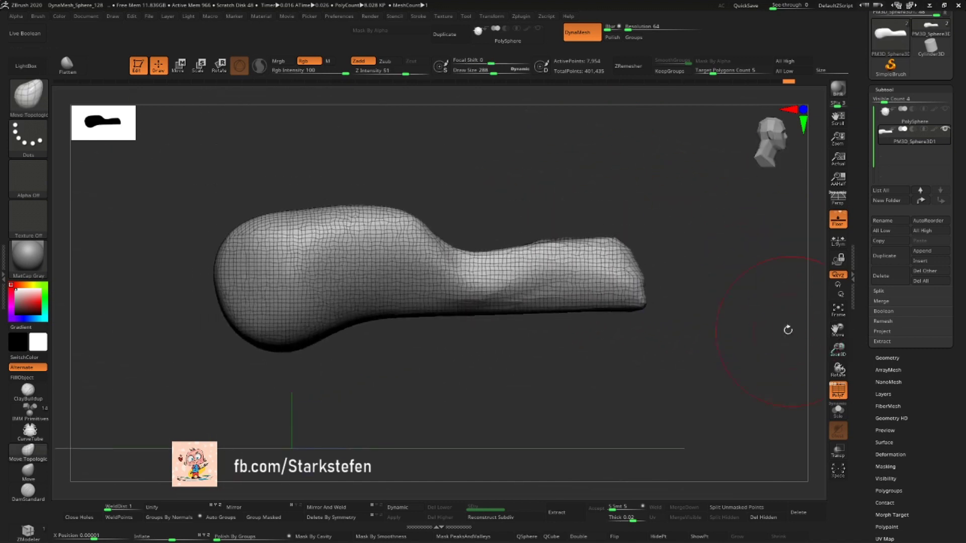
pyautogui.moveTo(637, 270); pyautogui.dragTo(770, 244)
pyautogui.moveTo(654, 236); pyautogui.dragTo(696, 186)
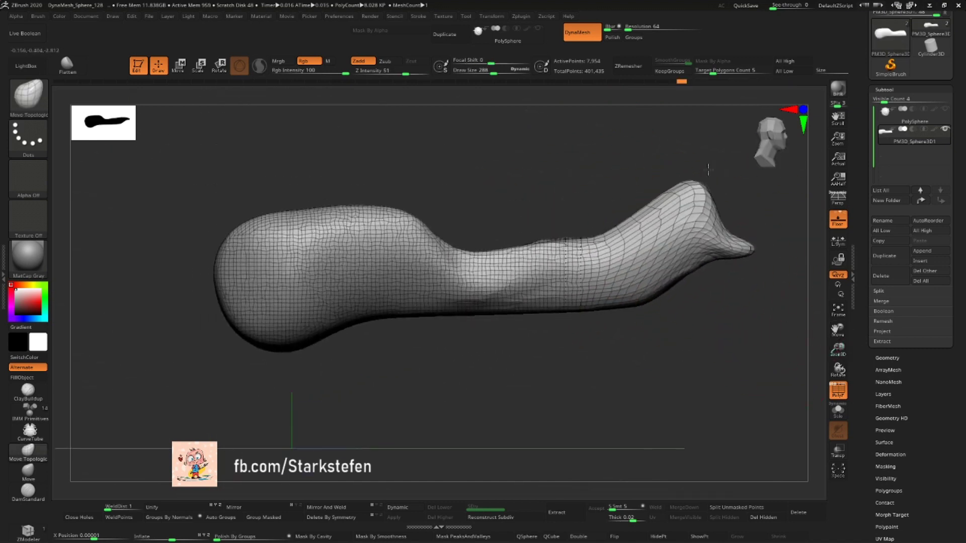
pyautogui.moveTo(579, 236)
pyautogui.mouseDown()
pyautogui.moveTo(511, 218)
pyautogui.moveTo(410, 233)
pyautogui.moveTo(497, 172)
pyautogui.moveTo(456, 227)
pyautogui.moveTo(459, 173)
pyautogui.mouseUp()
# - Smooth the middle valley, Divide, Del Lower, and DynaMesh at resolution 208 for 107,577 points
pyautogui.press('ctrl')
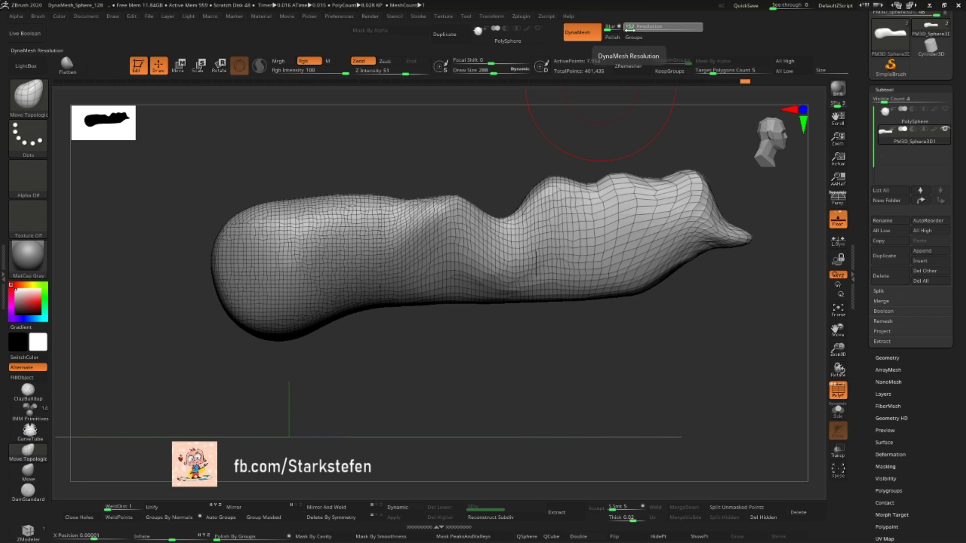
pyautogui.click(887, 357)
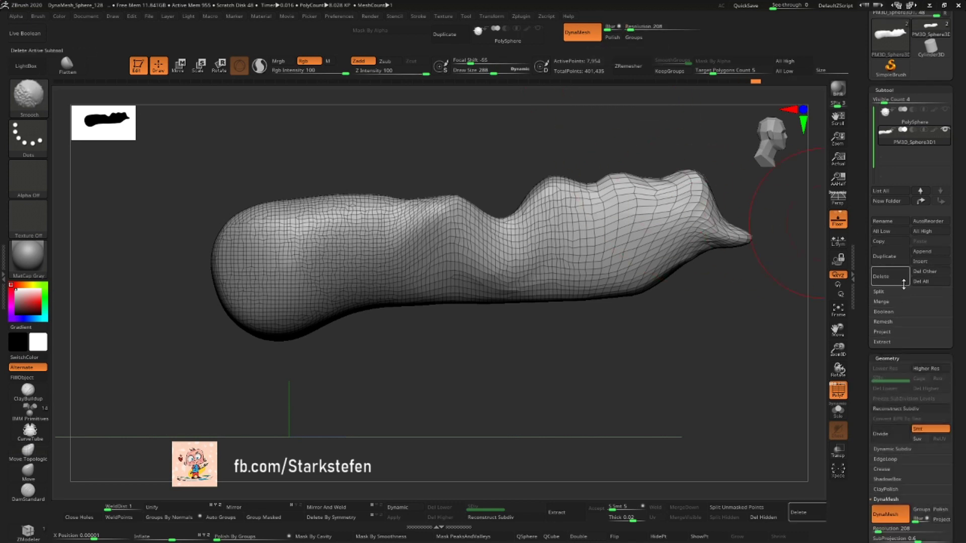
pyautogui.click(890, 436)
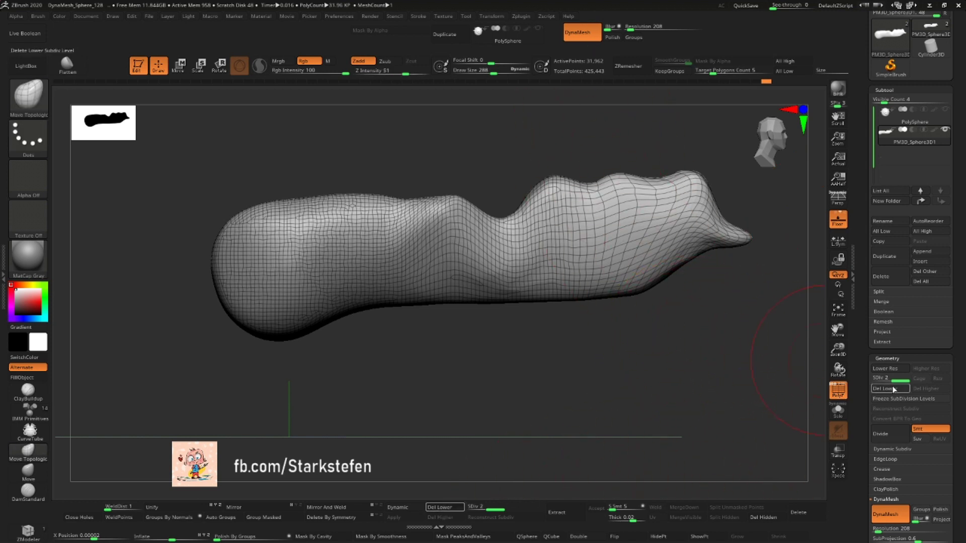
pyautogui.click(875, 389)
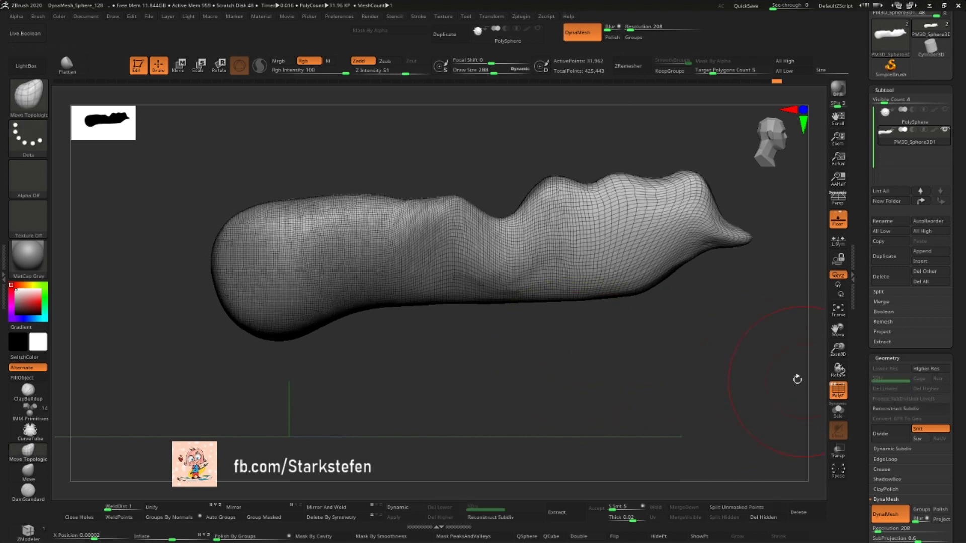
pyautogui.press('ctrl')
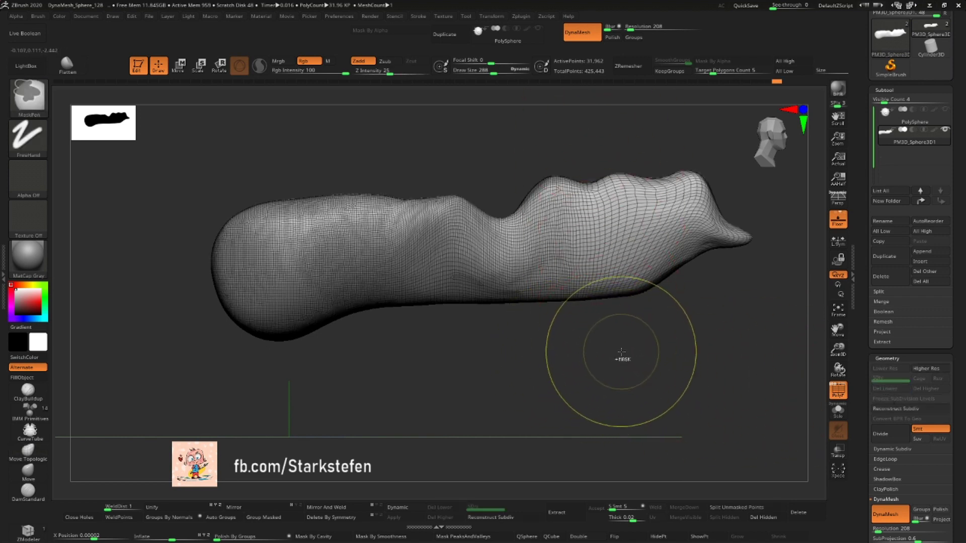
pyautogui.keyDown('ctrl'); pyautogui.moveTo(615, 345); pyautogui.dragTo(629, 354); pyautogui.keyUp('ctrl')
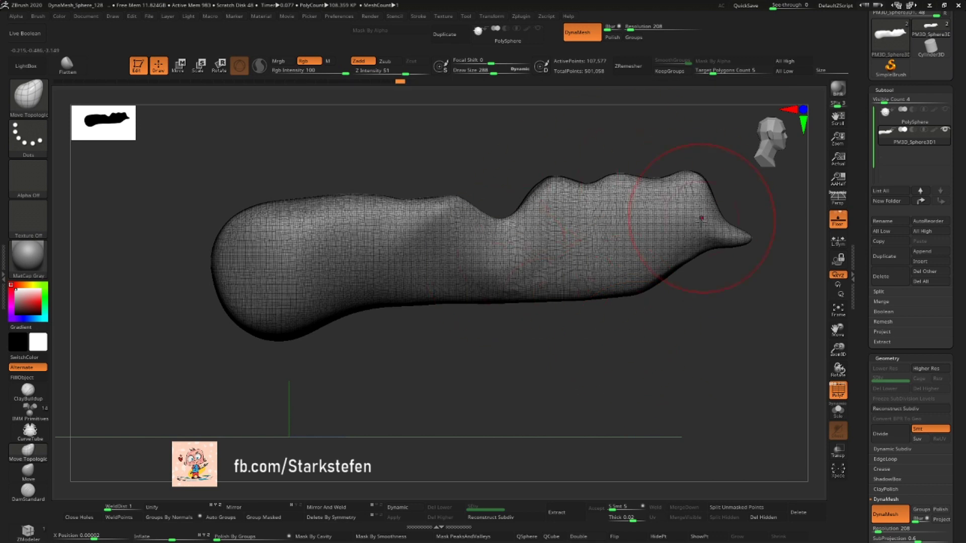
pyautogui.click(29, 96)
# - With a smaller ClayBuildup brush, draw curling spiral ridges along the side, redrawing one bad stroke
pyautogui.click(123, 107)
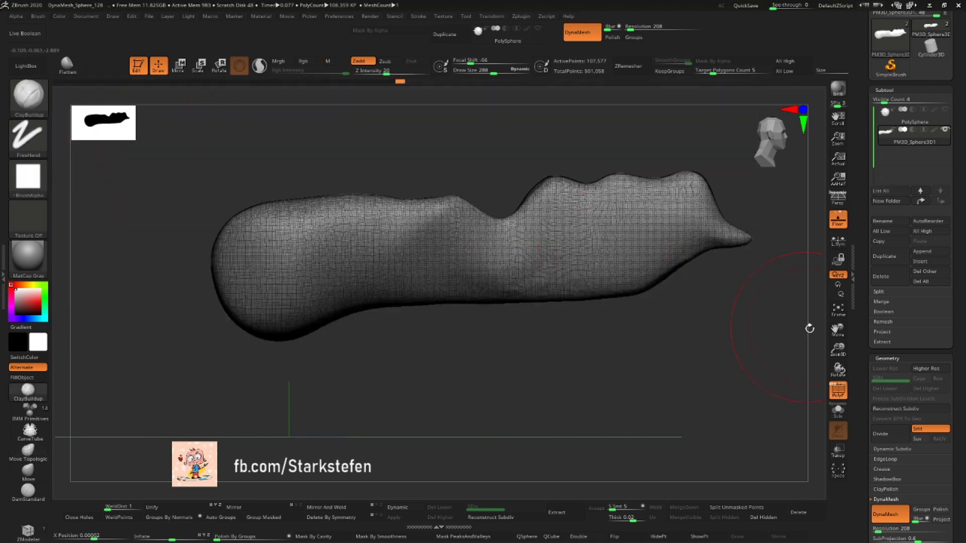
pyautogui.click(837, 390)
pyautogui.press('[')
pyautogui.press('[')
pyautogui.press('[')
pyautogui.press('[')
pyautogui.press('[')
pyautogui.moveTo(330, 272); pyautogui.dragTo(405, 226)
pyautogui.press('[')
pyautogui.moveTo(328, 275)
pyautogui.mouseDown()
pyautogui.moveTo(429, 216)
pyautogui.moveTo(397, 258)
pyautogui.moveTo(500, 227)
pyautogui.moveTo(484, 245)
pyautogui.mouseUp()
pyautogui.moveTo(507, 278)
pyautogui.mouseDown()
pyautogui.moveTo(557, 207)
pyautogui.moveTo(553, 230)
pyautogui.mouseUp()
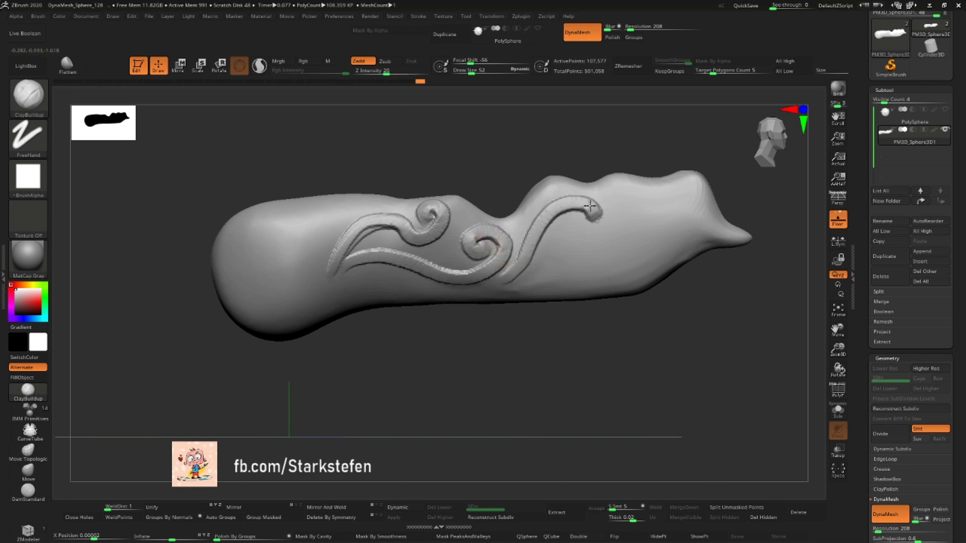
pyautogui.hotkey('ctrl', 'z')
pyautogui.hotkey('ctrl', 'z')
pyautogui.moveTo(499, 283)
pyautogui.mouseDown()
pyautogui.moveTo(604, 235)
pyautogui.moveTo(581, 231)
pyautogui.moveTo(606, 220)
pyautogui.moveTo(485, 248)
pyautogui.moveTo(416, 232)
pyautogui.moveTo(350, 256)
pyautogui.moveTo(427, 229)
pyautogui.moveTo(453, 199)
pyautogui.mouseUp()
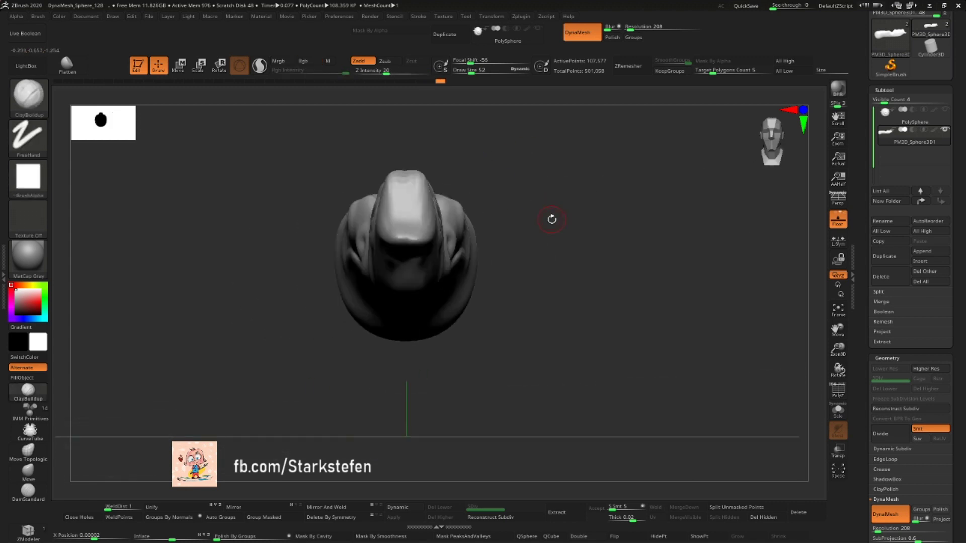
pyautogui.moveTo(552, 218)
pyautogui.keyDown('shift'); pyautogui.mouseDown()
pyautogui.moveTo(554, 274)
pyautogui.moveTo(619, 327)
pyautogui.moveTo(584, 326)
pyautogui.moveTo(517, 265)
pyautogui.moveTo(586, 276)
pyautogui.mouseUp(); pyautogui.keyUp('shift')
# - With symmetry off, pull a single long spike toward the upper right using the Move brush
pyautogui.click(495, 16)
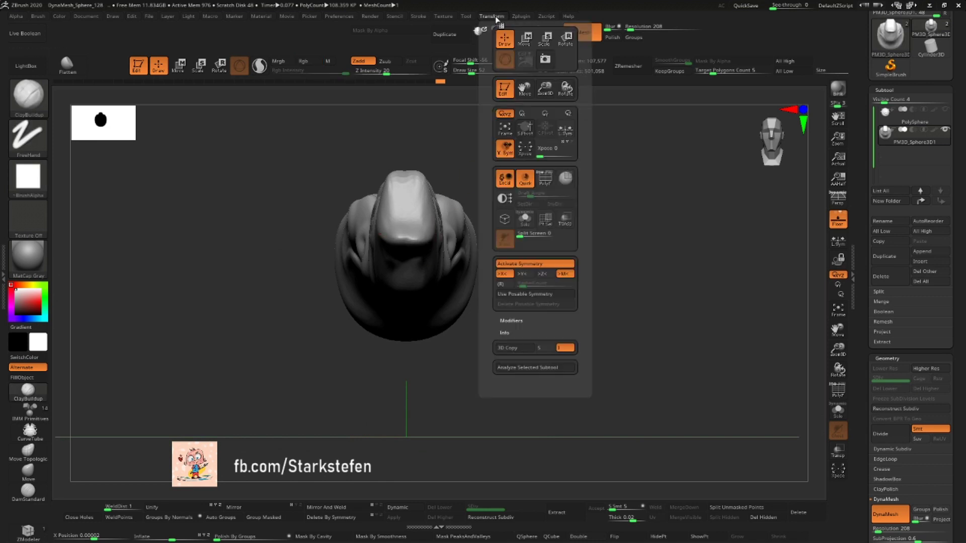
pyautogui.click(524, 267)
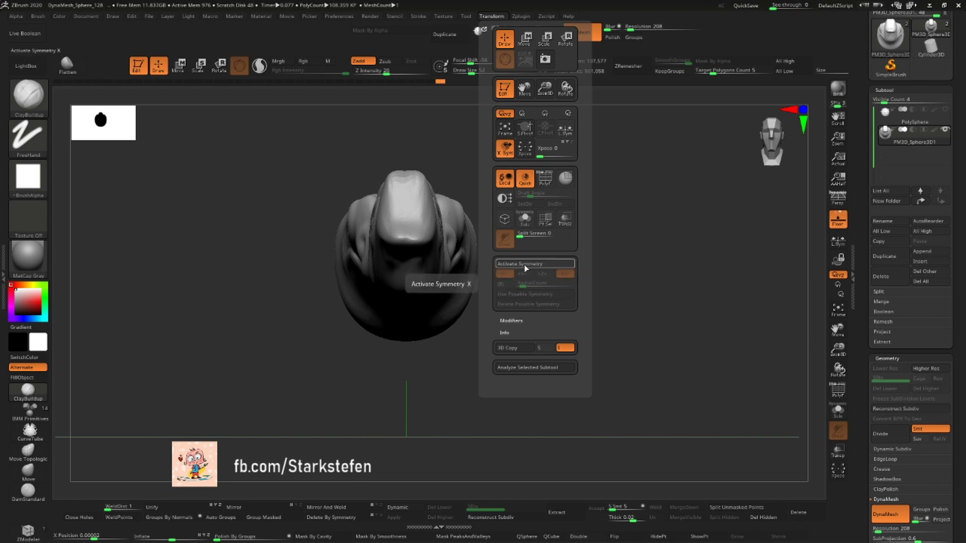
pyautogui.click(28, 96)
pyautogui.click(404, 108)
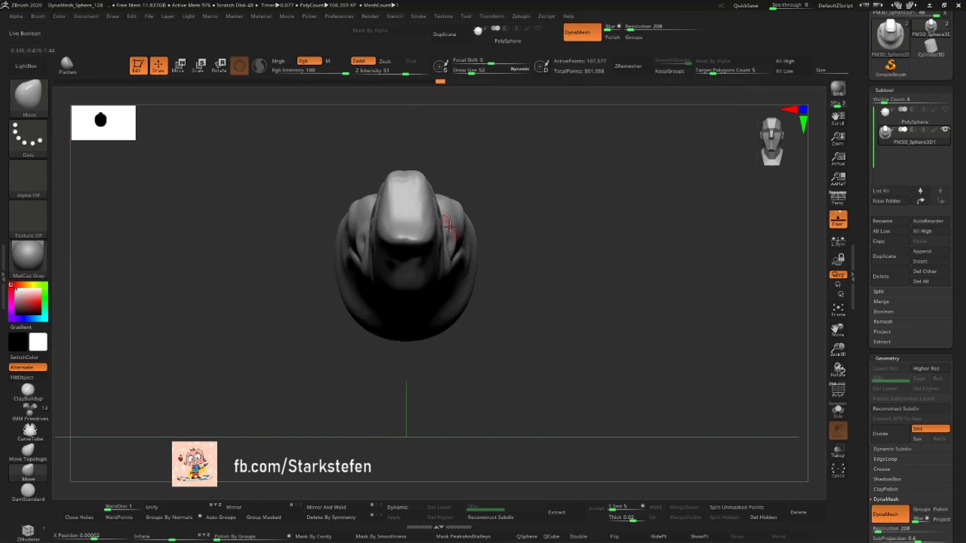
pyautogui.moveTo(450, 226); pyautogui.dragTo(508, 163)
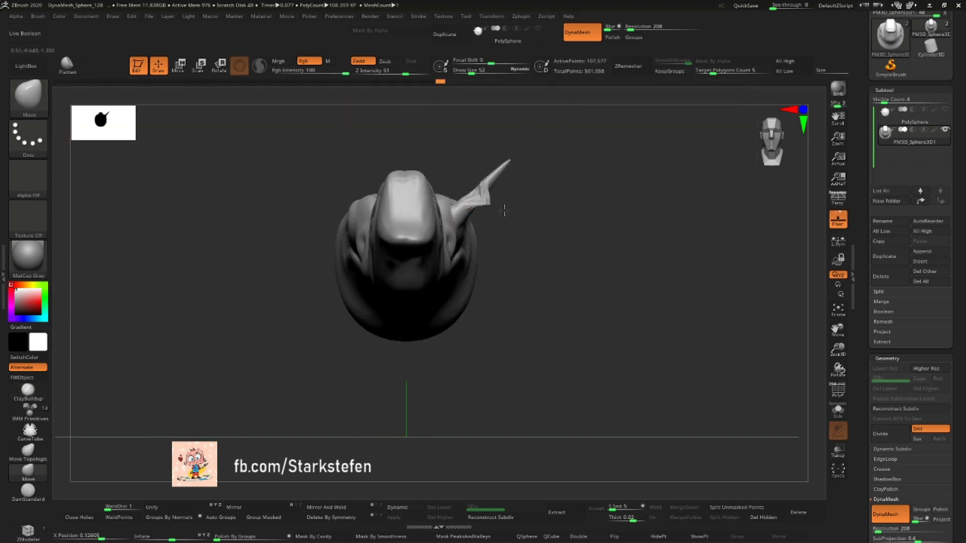
pyautogui.moveTo(504, 210)
pyautogui.mouseDown()
pyautogui.moveTo(622, 181)
pyautogui.moveTo(521, 205)
pyautogui.mouseUp()
# - Re-enable X symmetry and pull a mirrored pair of horns from the top
pyautogui.click(520, 16)
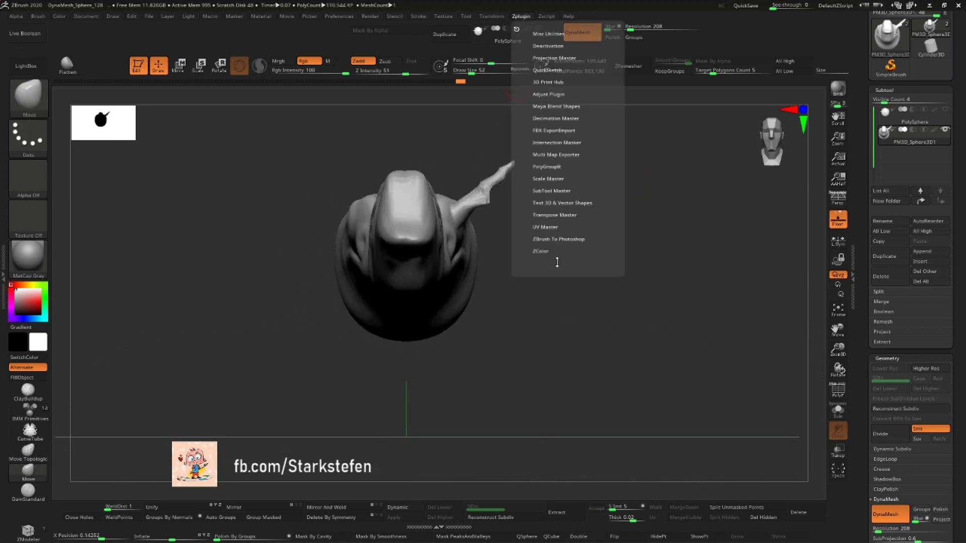
pyautogui.click(492, 16)
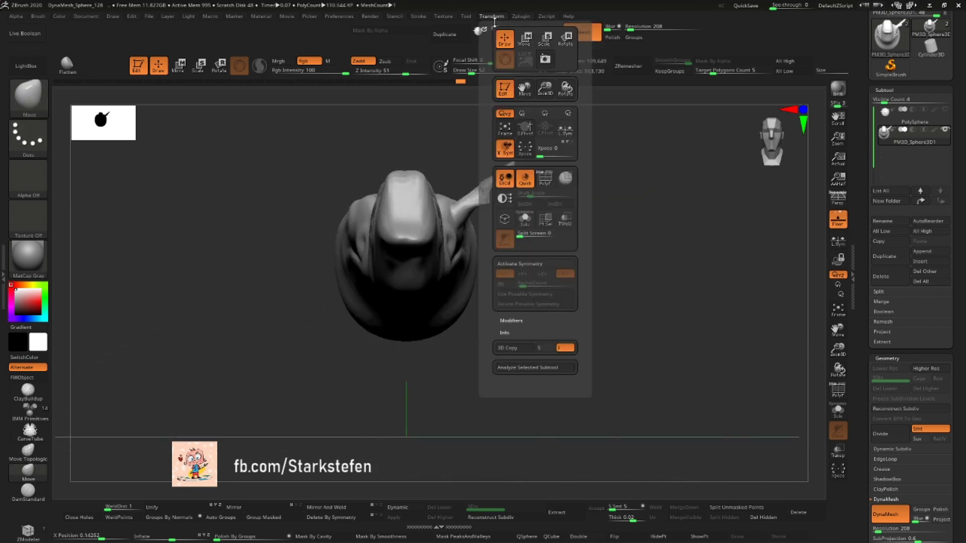
pyautogui.click(524, 264)
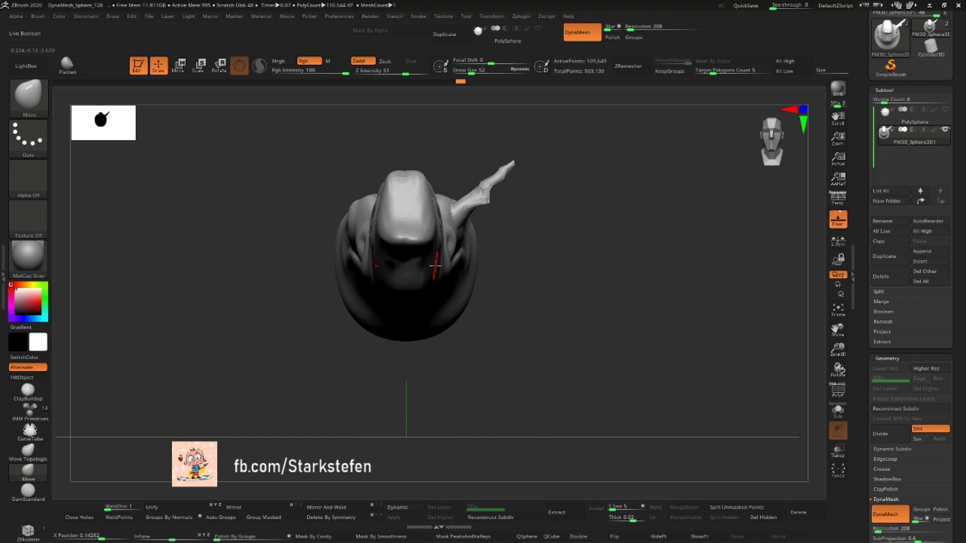
pyautogui.moveTo(433, 200)
pyautogui.mouseDown()
pyautogui.moveTo(456, 160)
pyautogui.moveTo(458, 198)
pyautogui.mouseUp()
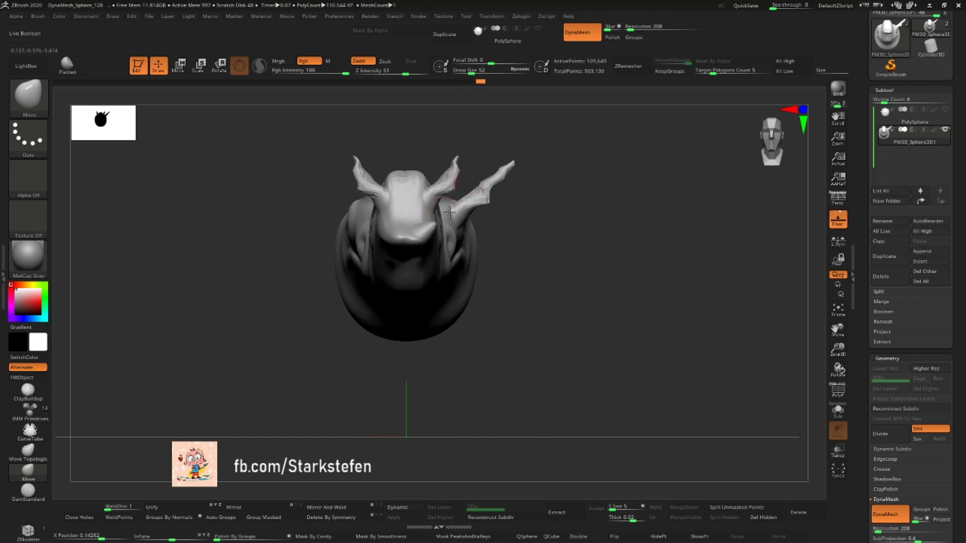
pyautogui.moveTo(454, 205); pyautogui.dragTo(432, 243)
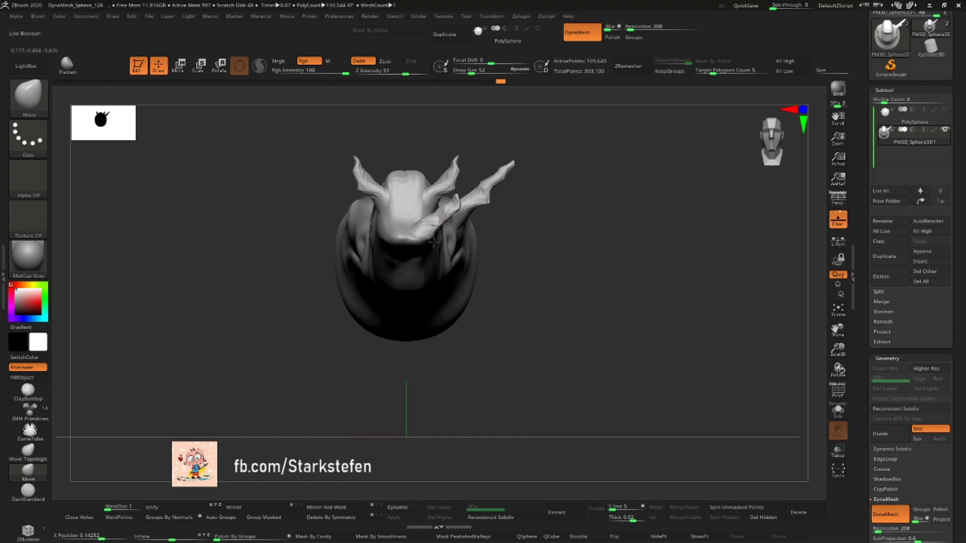
pyautogui.moveTo(587, 222)
pyautogui.mouseDown()
pyautogui.moveTo(610, 230)
pyautogui.moveTo(565, 156)
pyautogui.mouseUp()
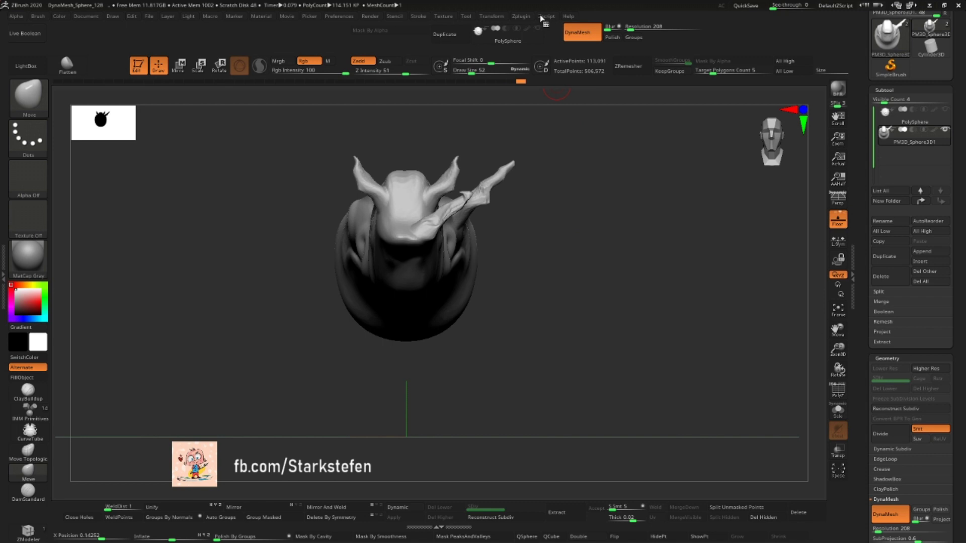
pyautogui.click(523, 17)
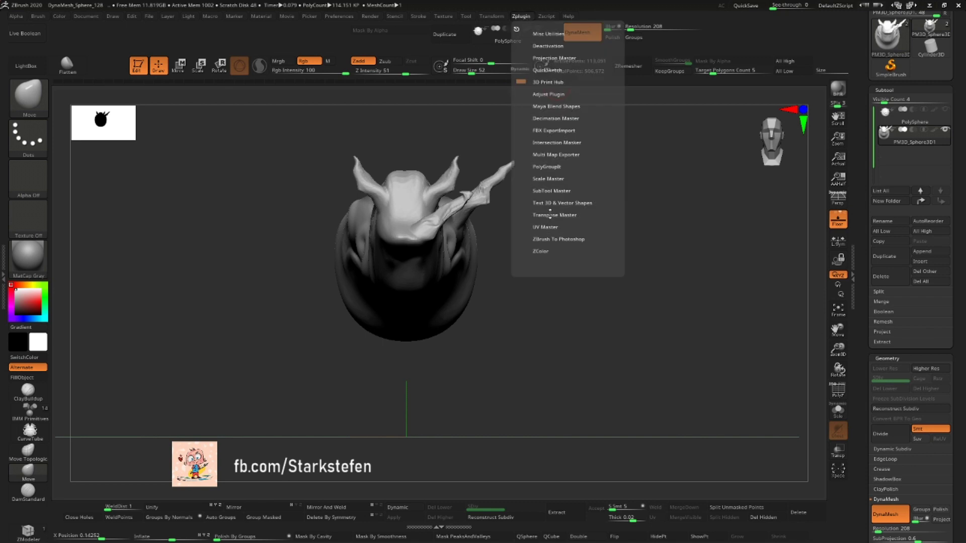
pyautogui.click(491, 17)
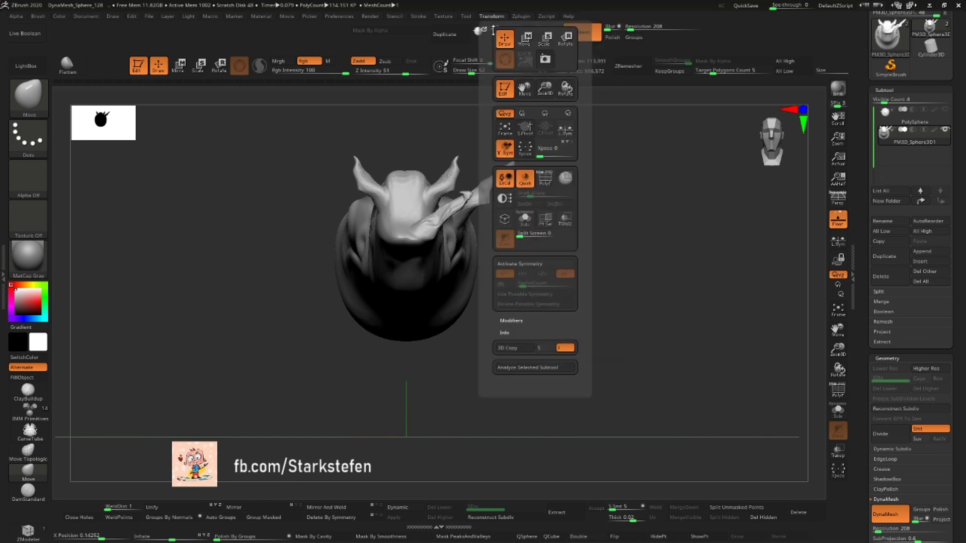
pyautogui.click(513, 274)
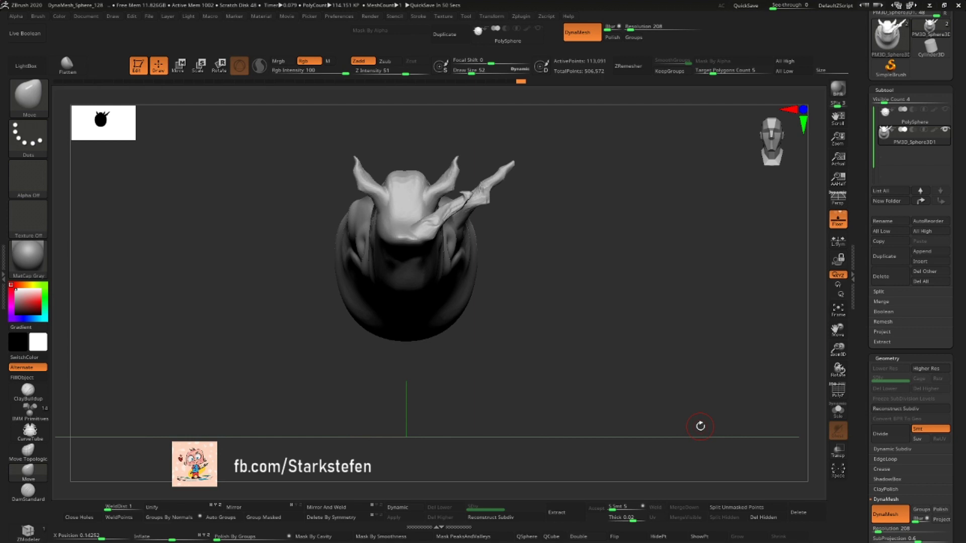
# - Orbit to a side view showing the swirl reliefs and upward horns
pyautogui.moveTo(700, 426); pyautogui.dragTo(820, 254)
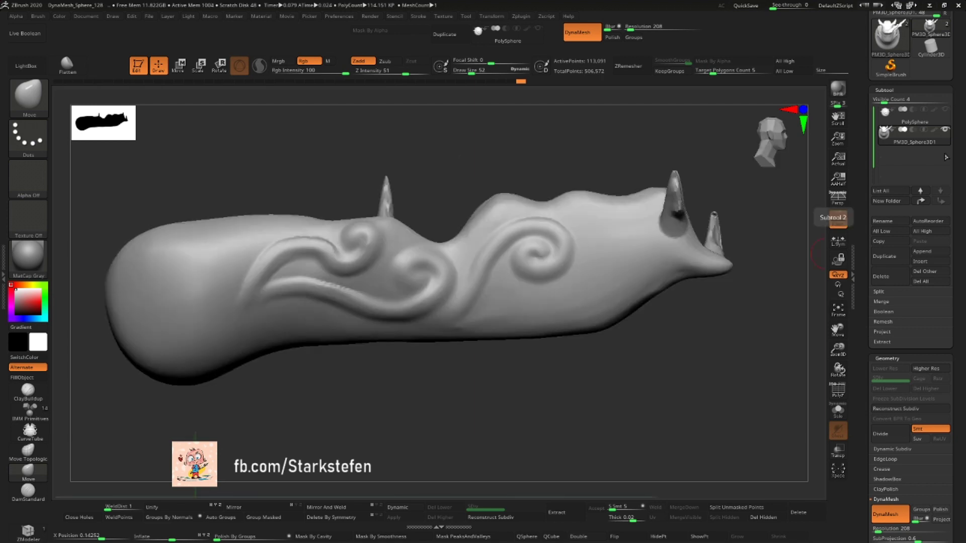